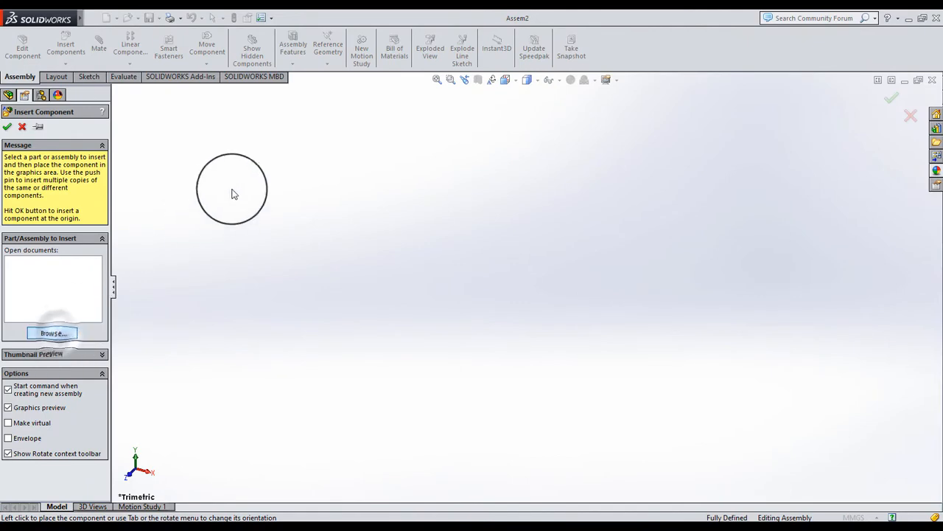
Step: Insert the BODY part from the NON RETURN VALVE folder at the assembly origin
{"action": "left_click", "coordinate": [52, 333]}
{"action": "left_click", "coordinate": [328, 143]}
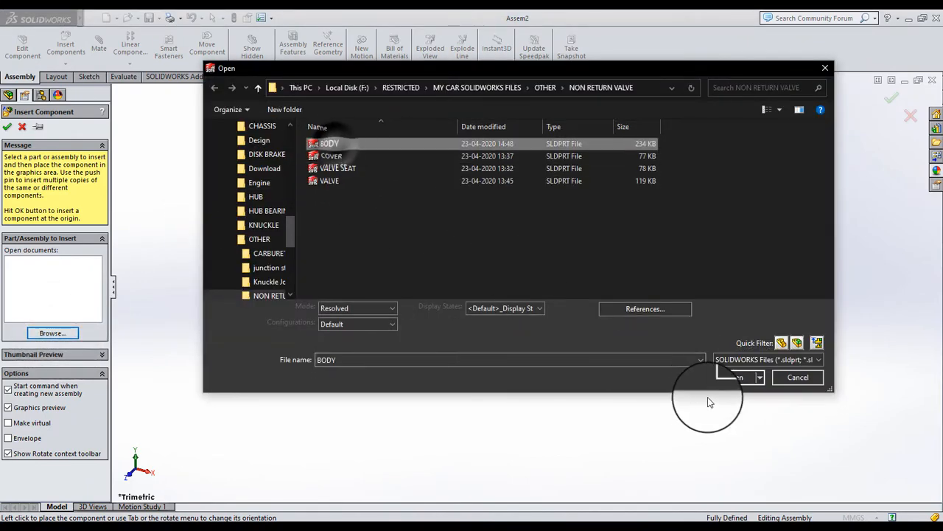
{"action": "left_click", "coordinate": [722, 379]}
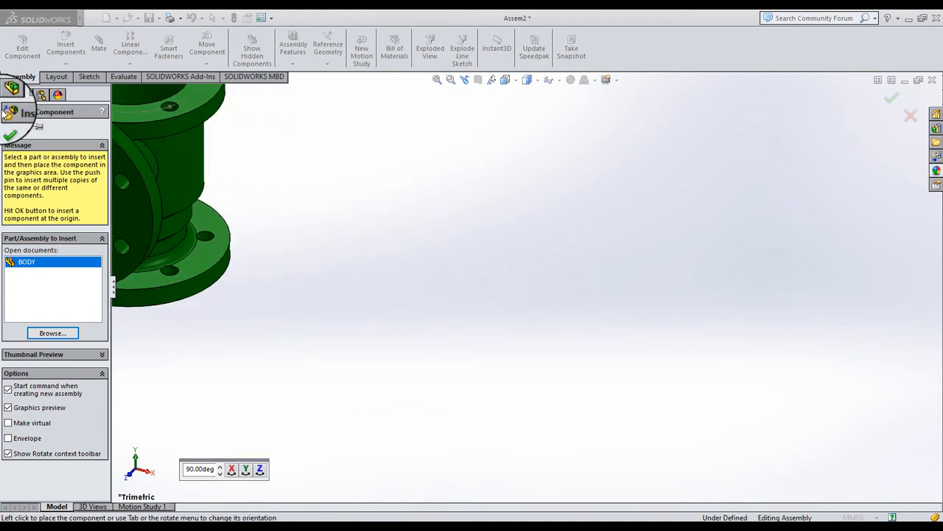
{"action": "left_click", "coordinate": [9, 129]}
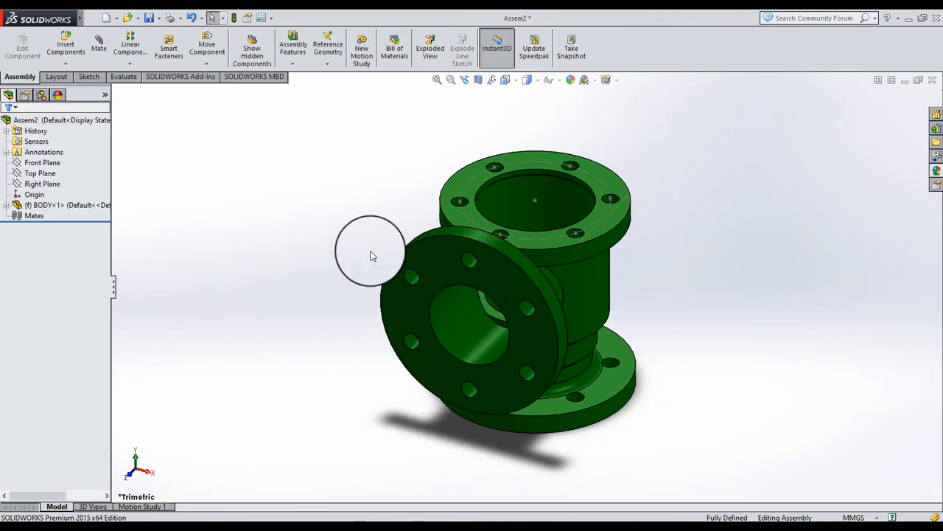
Step: Cut the valve body open with a planar section view along the Right Plane at 0 mm offset
{"action": "middle_click_drag", "start_coordinate": [416, 241], "coordinate": [389, 273]}
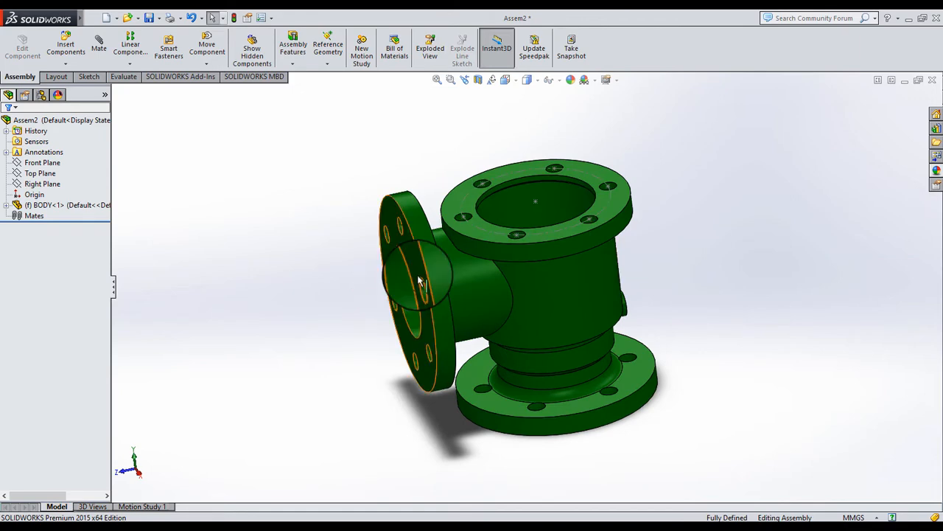
{"action": "left_click", "coordinate": [312, 242]}
{"action": "left_click", "coordinate": [42, 184]}
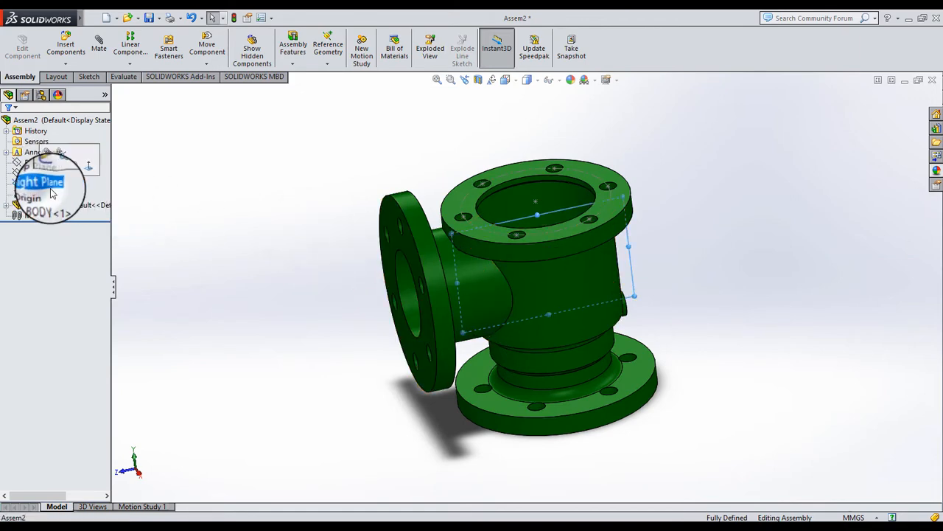
{"action": "left_click", "coordinate": [477, 81]}
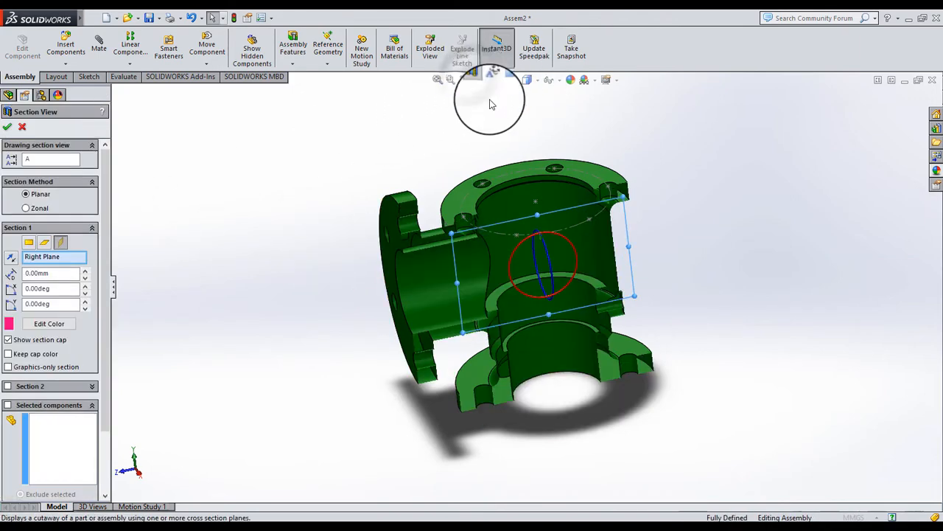
{"action": "left_click", "coordinate": [7, 127]}
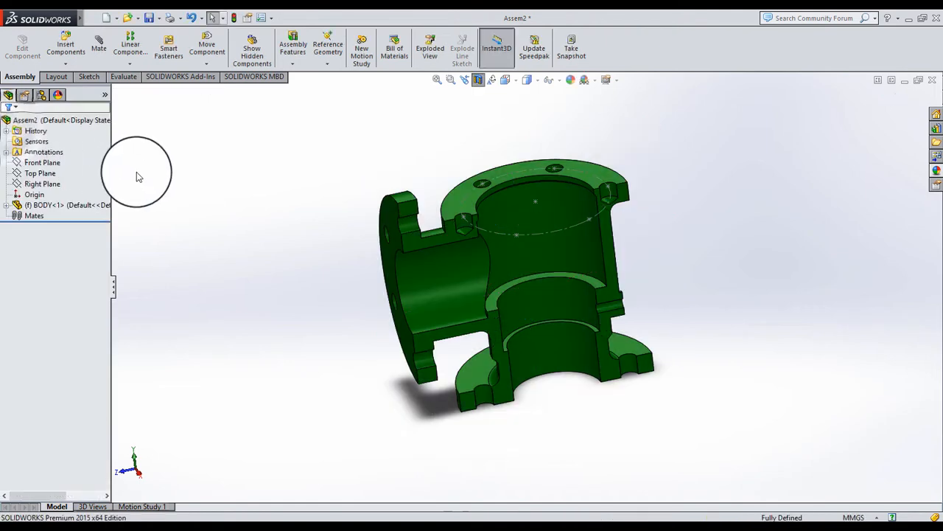
Step: Examine the sectioned body's interior square to the Right Plane and at an angle, and turn the section view off
{"action": "left_click", "coordinate": [80, 162]}
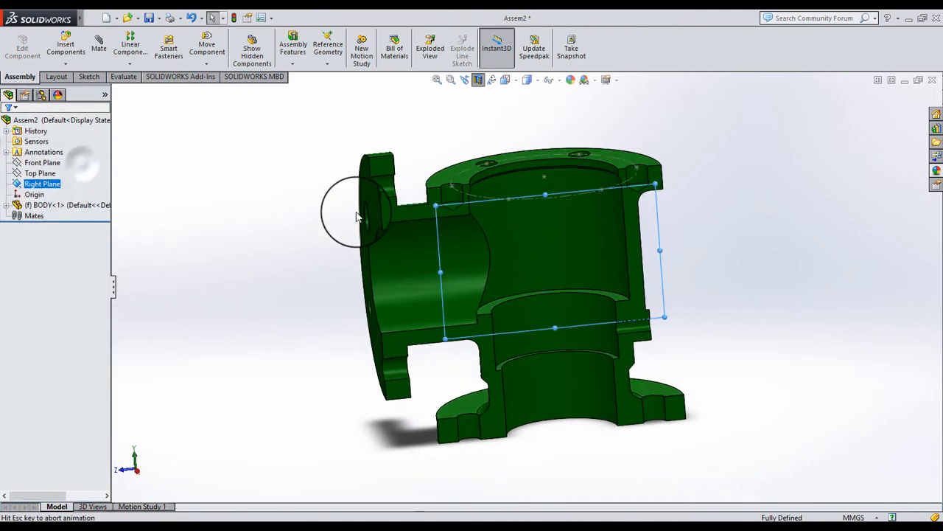
{"action": "left_click", "coordinate": [765, 256]}
{"action": "key", "text": "f"}
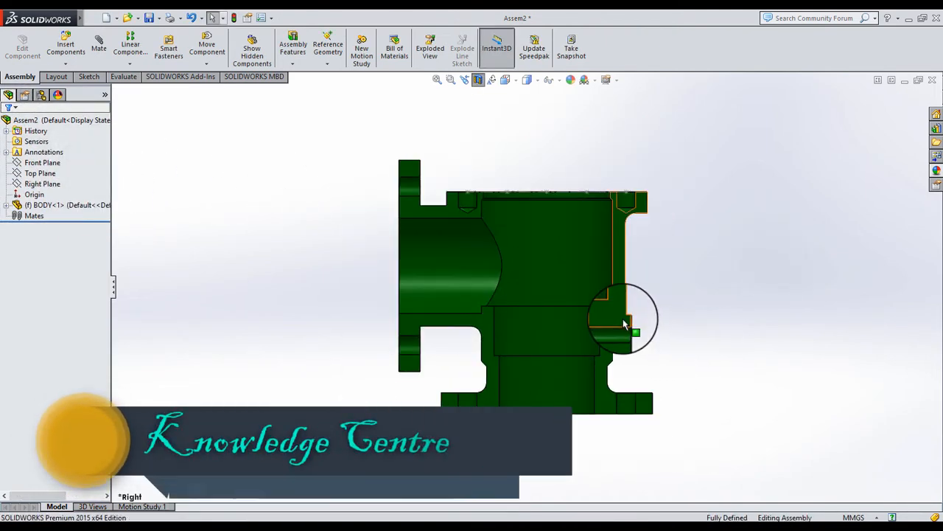
{"action": "scroll", "coordinate": [544, 293], "scroll_direction": "down", "scroll_amount": 2}
{"action": "scroll", "coordinate": [737, 255], "scroll_direction": "up", "scroll_amount": 2}
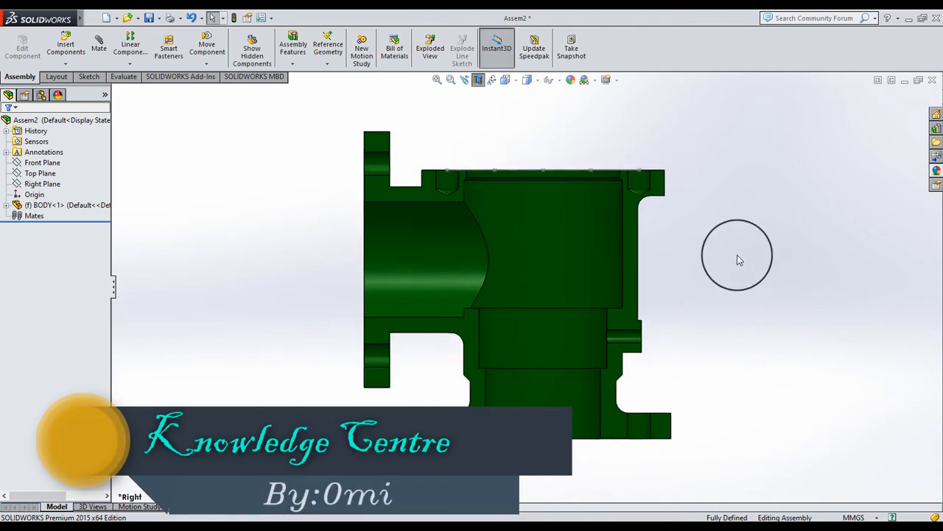
{"action": "middle_click_drag", "start_coordinate": [592, 281], "coordinate": [684, 281]}
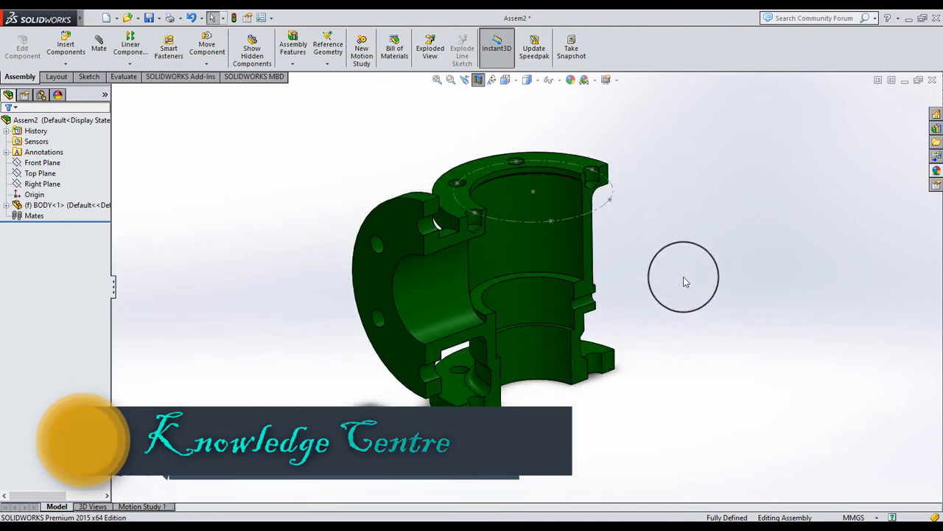
{"action": "left_click", "coordinate": [478, 80]}
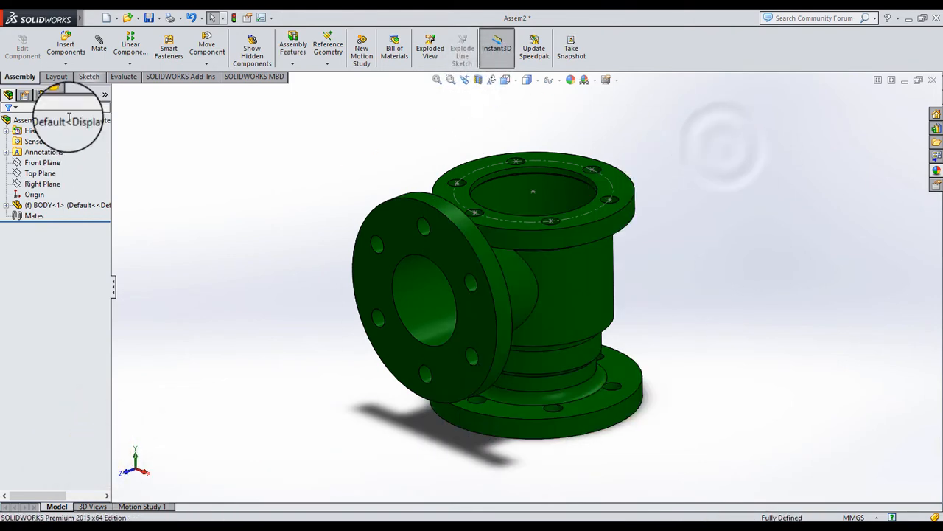
Step: Insert the VALVE SEAT part and place it in the empty space beside the body
{"action": "left_click", "coordinate": [65, 51]}
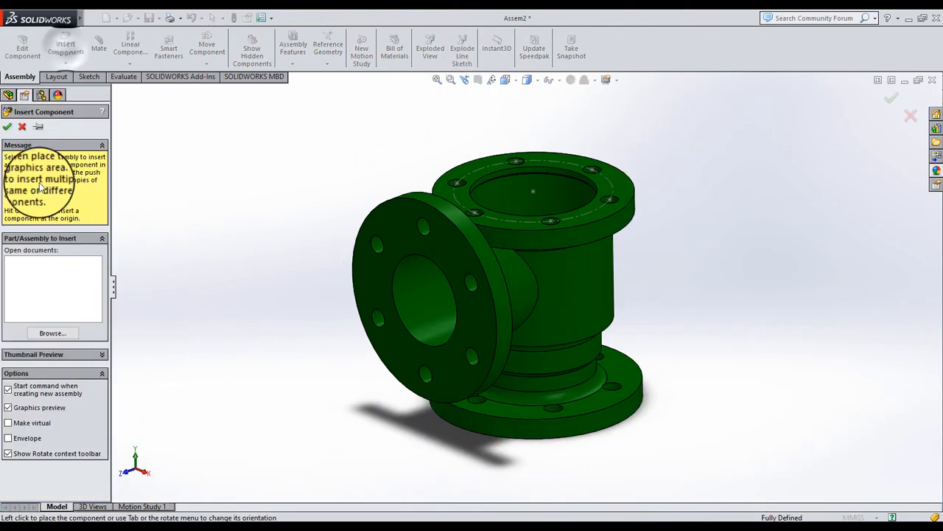
{"action": "left_click", "coordinate": [52, 332]}
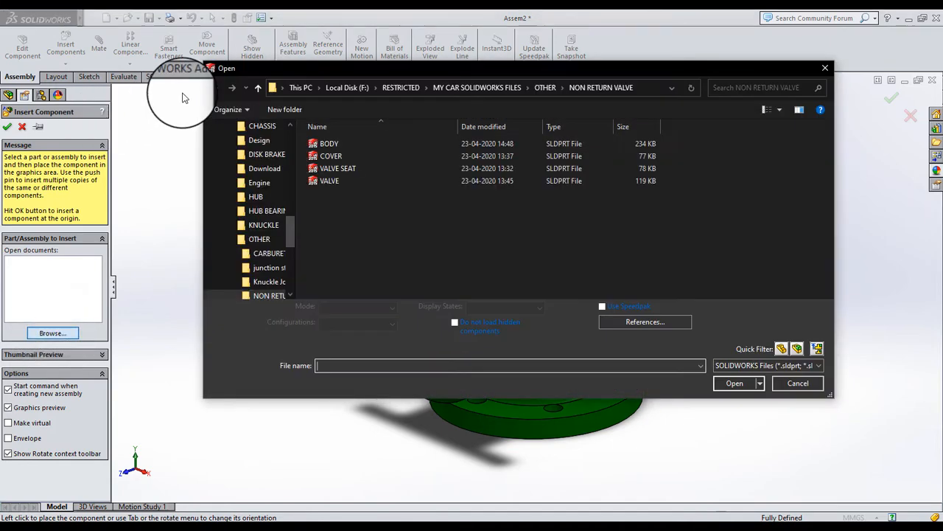
{"action": "left_click", "coordinate": [332, 168]}
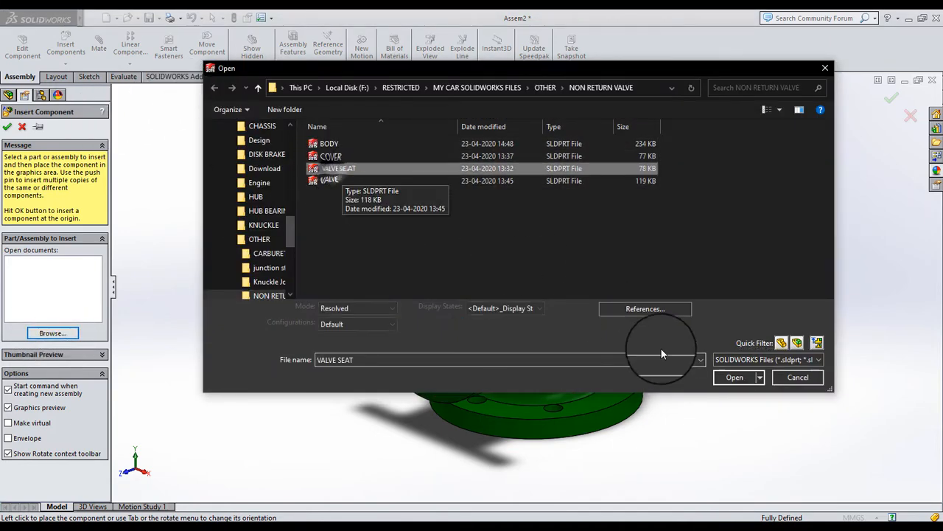
{"action": "left_click", "coordinate": [725, 382]}
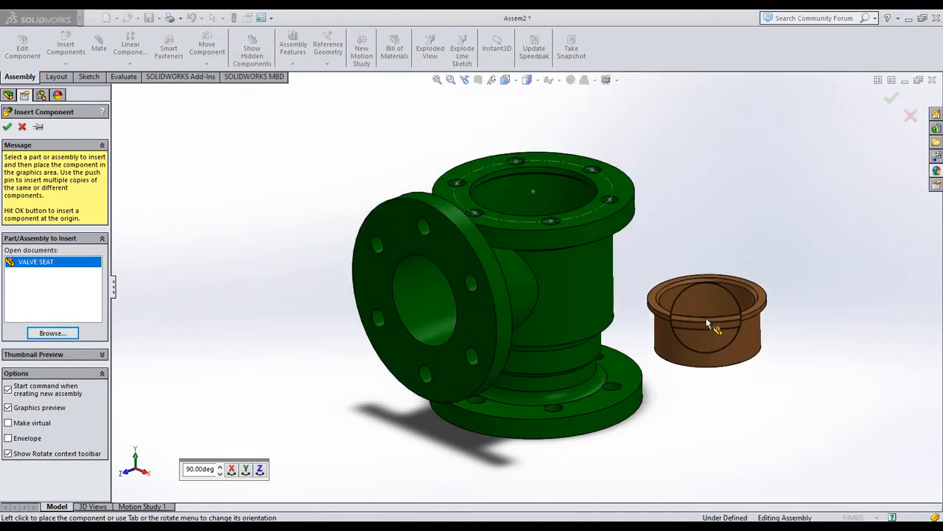
{"action": "scroll", "coordinate": [726, 332], "scroll_direction": "down", "scroll_amount": 2}
{"action": "left_click", "coordinate": [823, 331]}
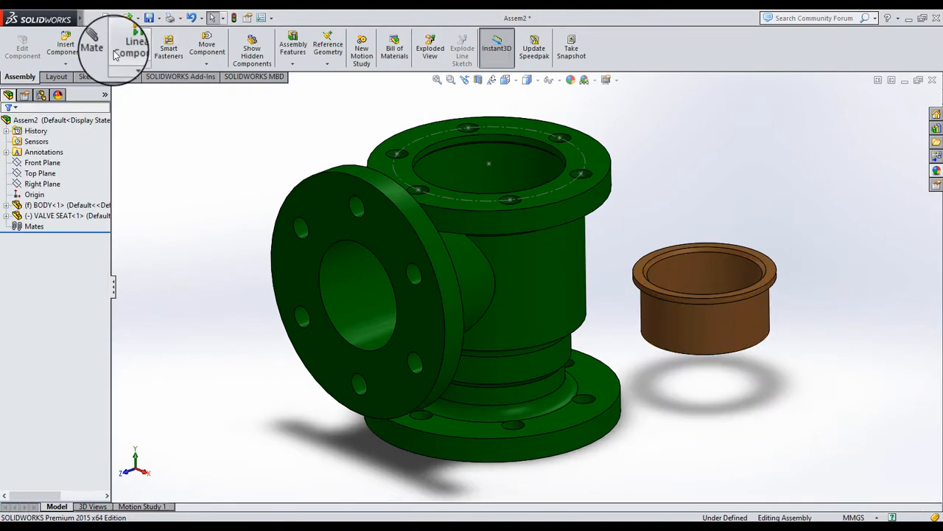
Step: Add a concentric mate between the valve seat's outer cylindrical face and the body's vertical bore
{"action": "left_click", "coordinate": [697, 333]}
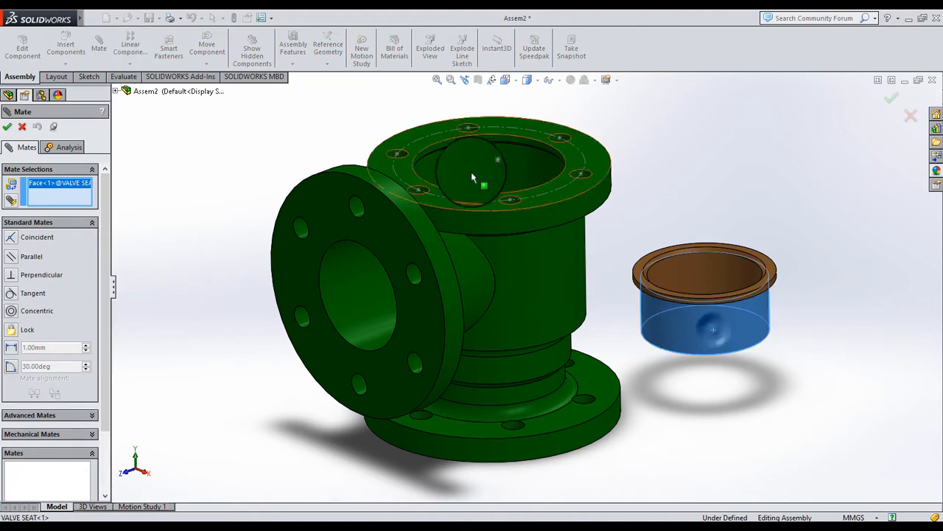
{"action": "left_click", "coordinate": [467, 156]}
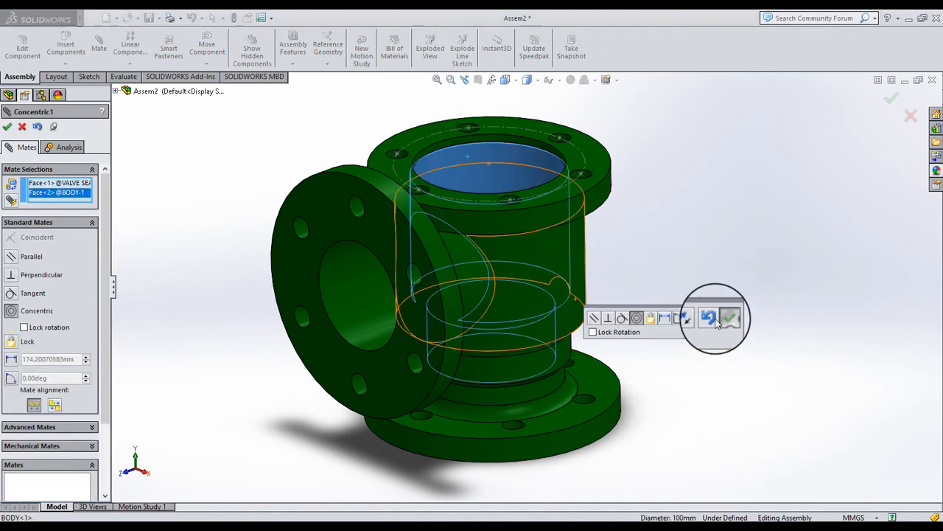
{"action": "left_click", "coordinate": [729, 318]}
{"action": "left_click", "coordinate": [7, 127]}
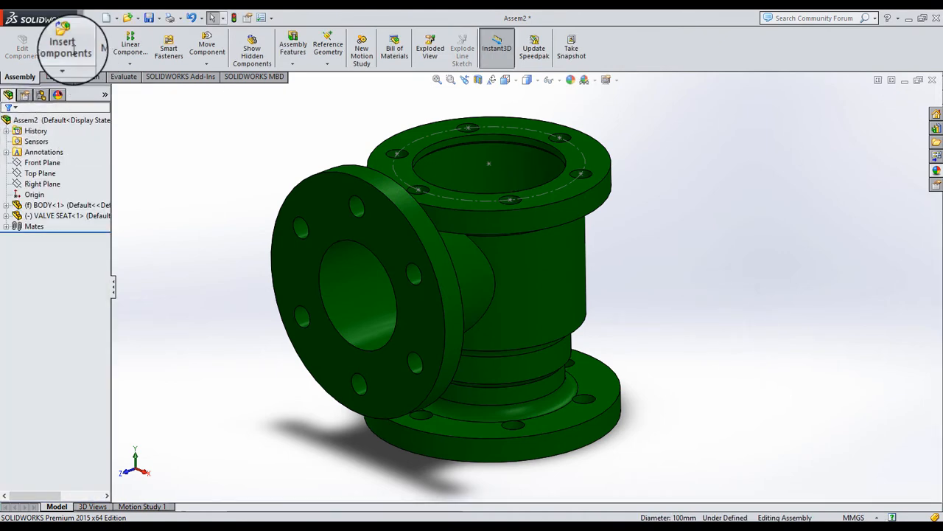
Step: Insert the VALVE part and place it beside the body's top flange
{"action": "left_click", "coordinate": [65, 48]}
{"action": "left_click", "coordinate": [59, 334]}
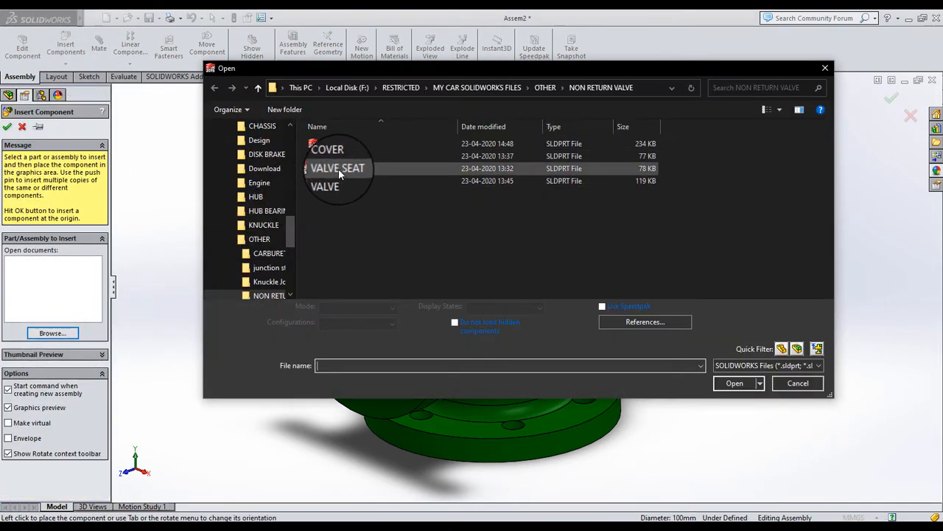
{"action": "left_click", "coordinate": [338, 182]}
{"action": "left_click", "coordinate": [746, 382]}
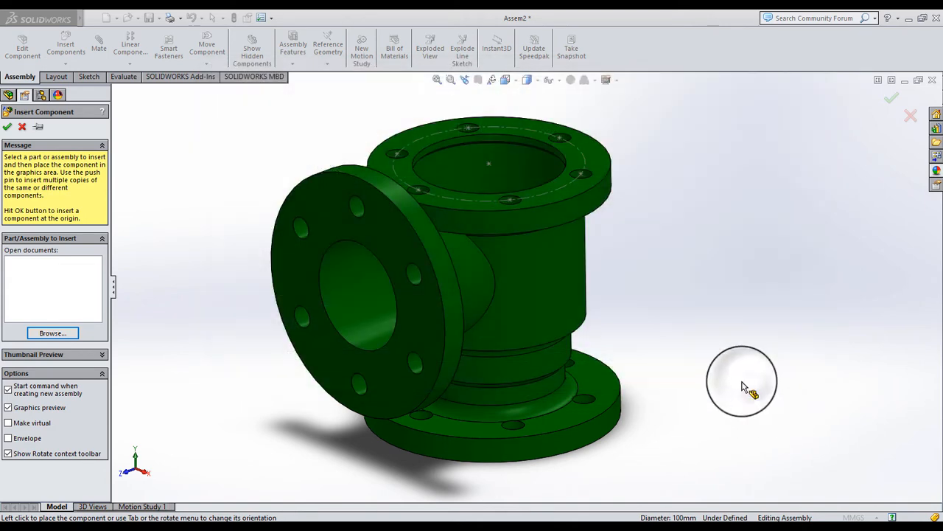
{"action": "left_click", "coordinate": [693, 201]}
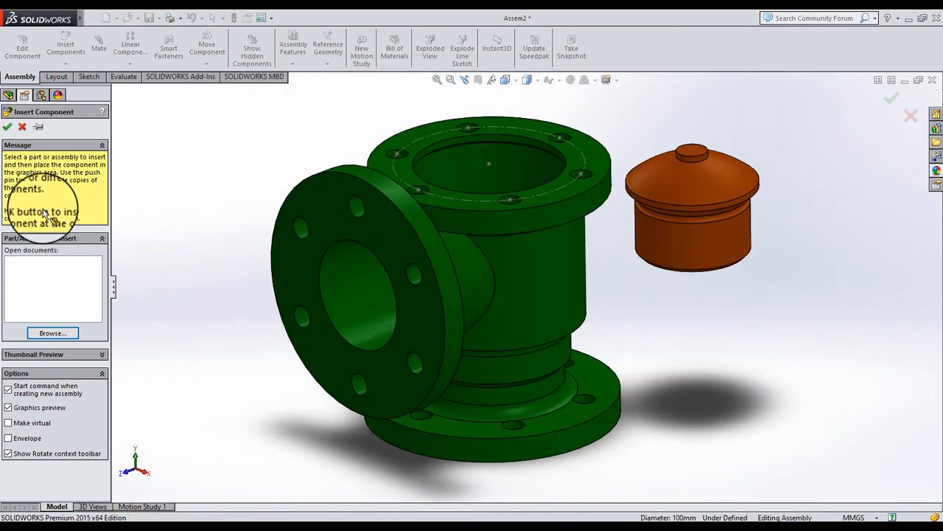
{"action": "left_click", "coordinate": [750, 321]}
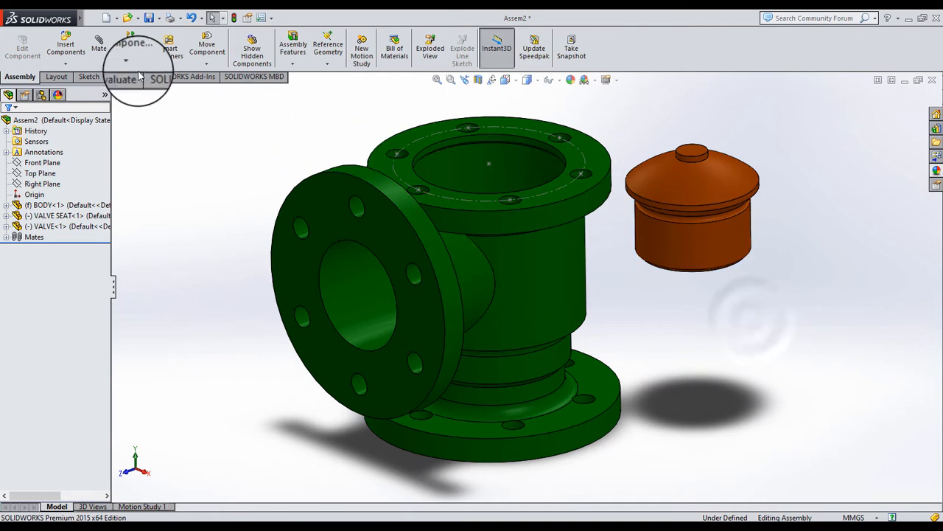
Step: Add a concentric mate between the valve's lower cylindrical face and the circular face at the body's top opening
{"action": "left_click", "coordinate": [684, 244]}
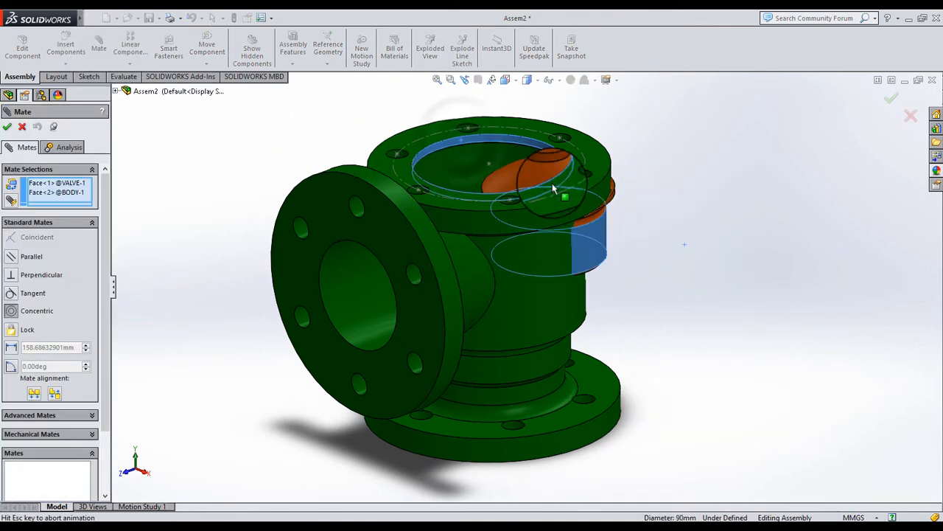
{"action": "left_click", "coordinate": [763, 205]}
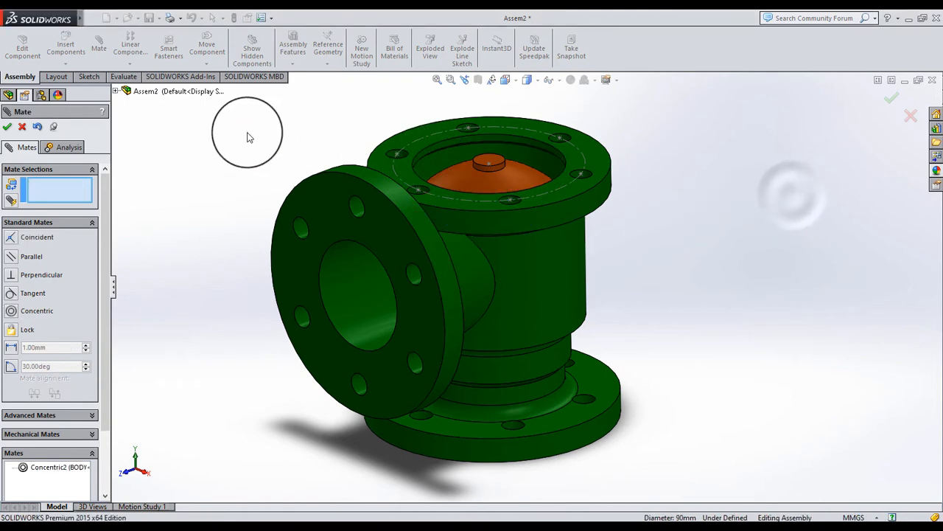
{"action": "left_click", "coordinate": [8, 129]}
Step: Insert the COVER part and place it beside the body's top flange
{"action": "left_click", "coordinate": [65, 44]}
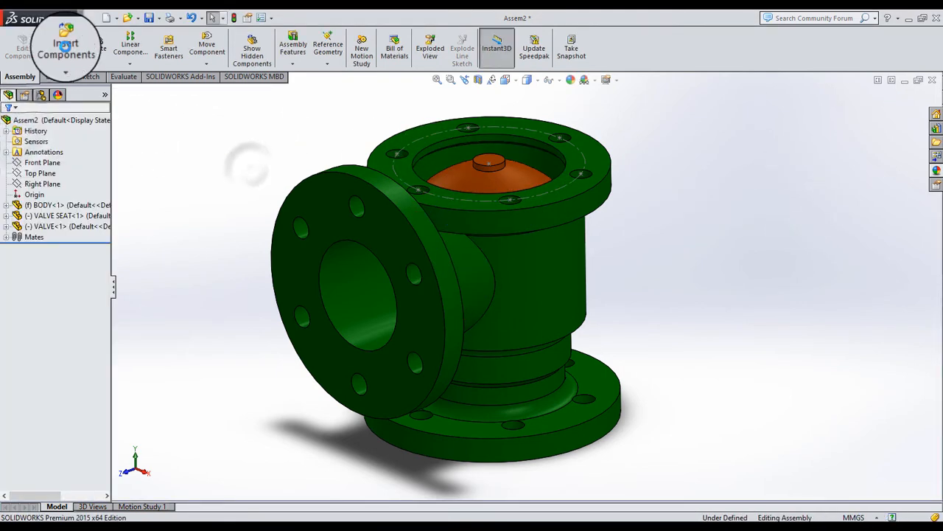
{"action": "left_click", "coordinate": [65, 338]}
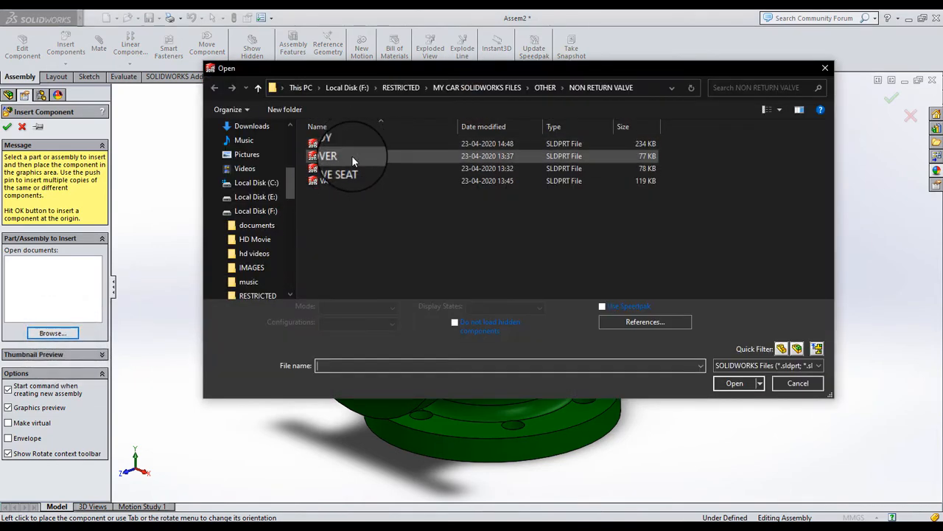
{"action": "left_click", "coordinate": [351, 156]}
{"action": "left_click", "coordinate": [735, 382]}
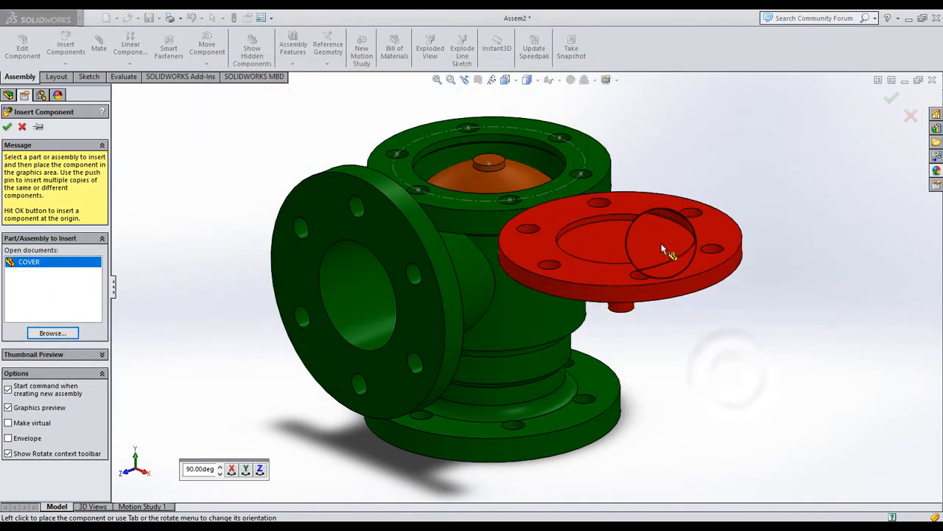
{"action": "left_click", "coordinate": [694, 216]}
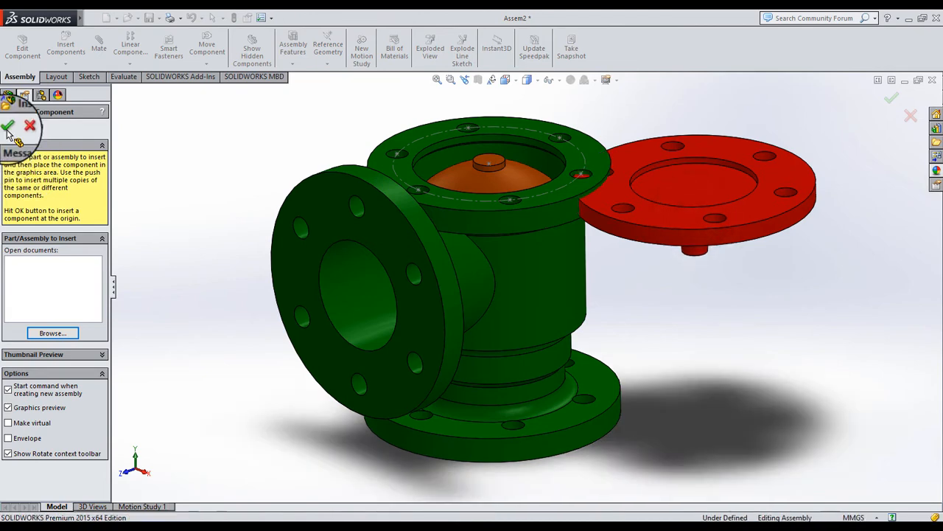
{"action": "left_click", "coordinate": [6, 126]}
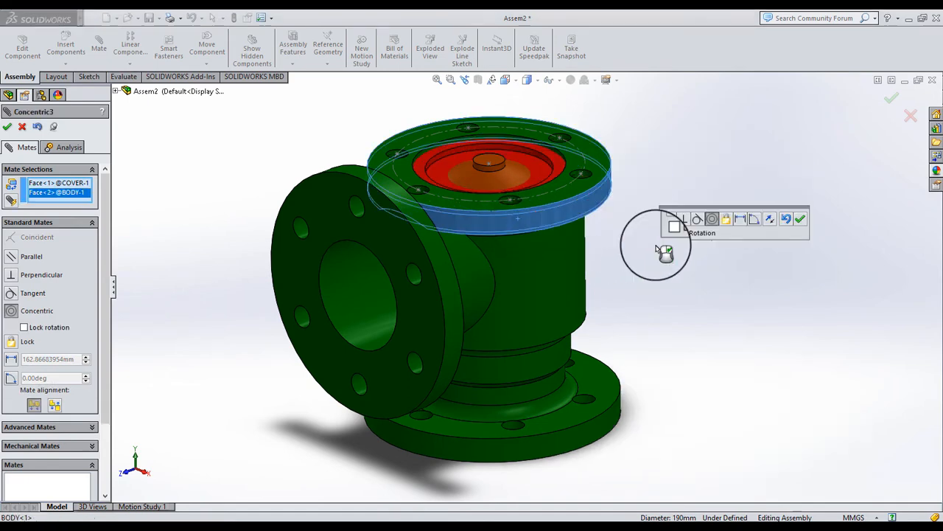
Step: Add a concentric mate between the cover and the outer cylindrical rim of the body's top flange
{"action": "left_click", "coordinate": [801, 220]}
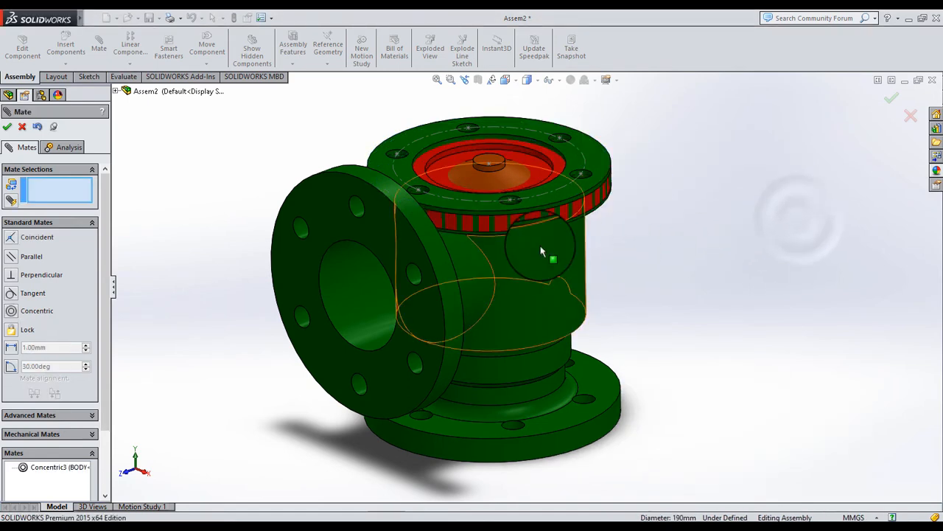
{"action": "left_click", "coordinate": [9, 129]}
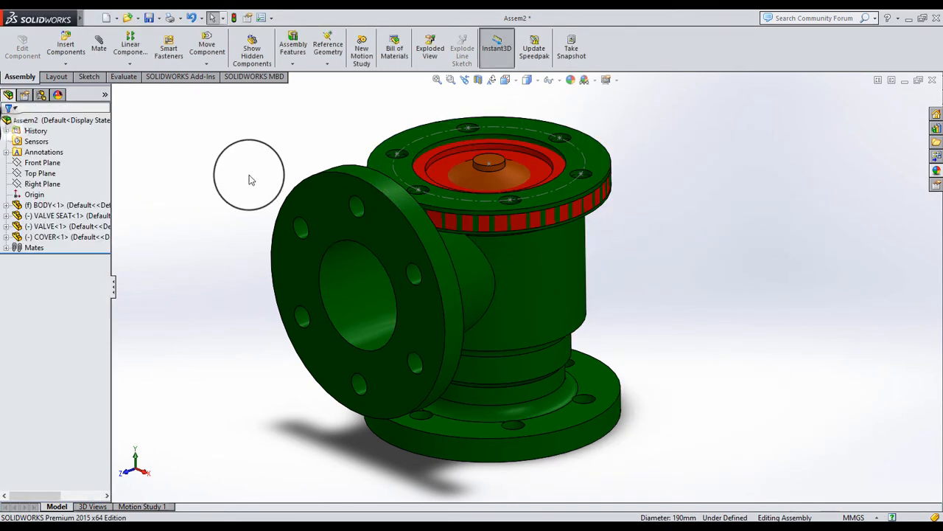
Step: Section the whole valve assembly along the Right Plane to expose the inserted components
{"action": "left_click", "coordinate": [41, 184]}
{"action": "left_click", "coordinate": [478, 79]}
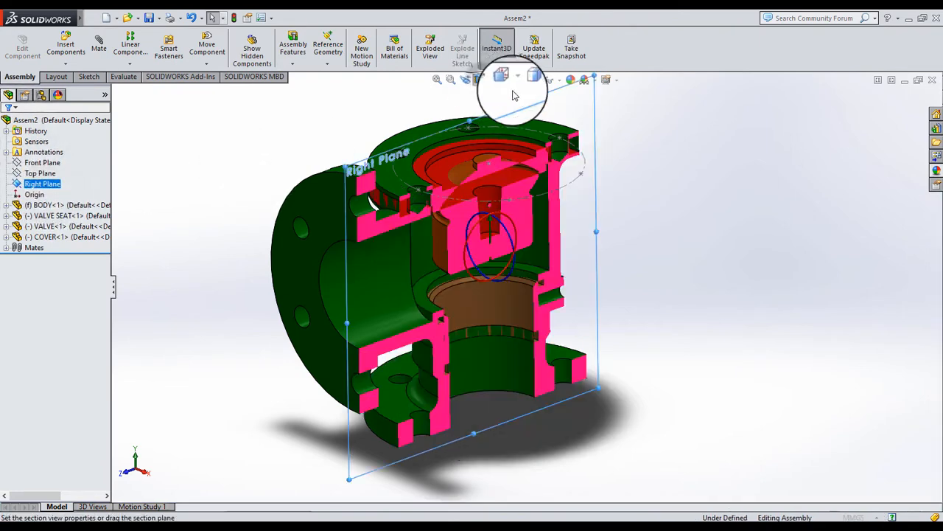
{"action": "left_click", "coordinate": [8, 128]}
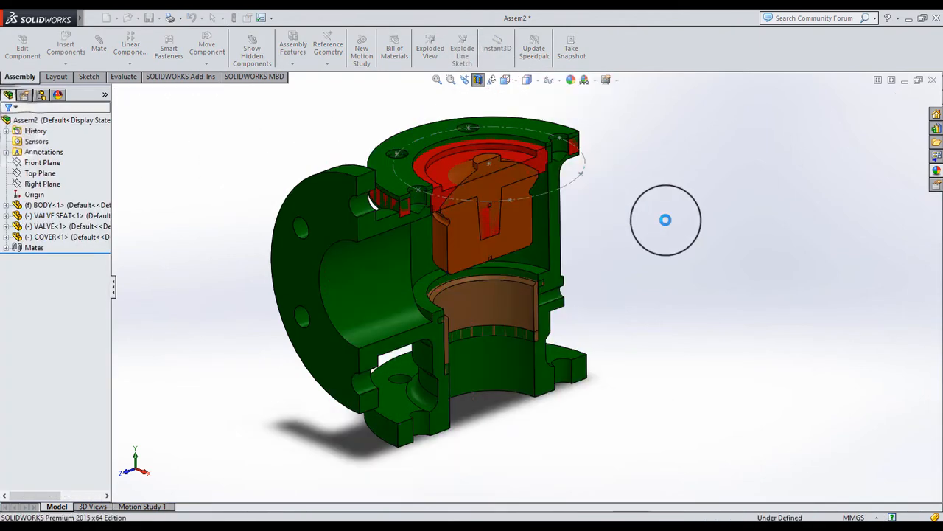
Step: Raise the valve seat along its axis until its flange is clear of the body's inner ledge
{"action": "middle_click_drag", "start_coordinate": [509, 295], "coordinate": [489, 326]}
{"action": "scroll", "coordinate": [487, 324], "scroll_direction": "down", "scroll_amount": 5}
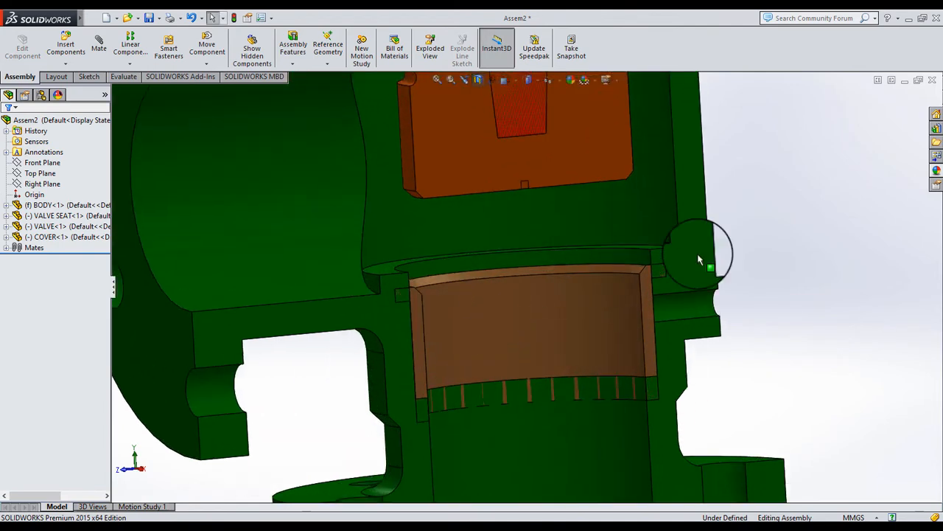
{"action": "left_click_drag", "start_coordinate": [479, 260], "coordinate": [480, 210]}
{"action": "scroll", "coordinate": [648, 278], "scroll_direction": "up", "scroll_amount": 5}
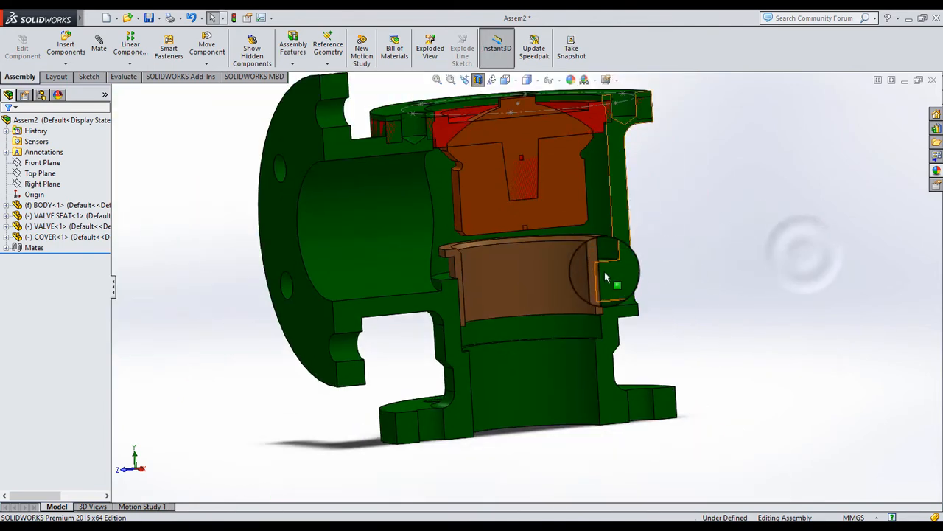
{"action": "middle_click_drag", "start_coordinate": [611, 274], "coordinate": [547, 266]}
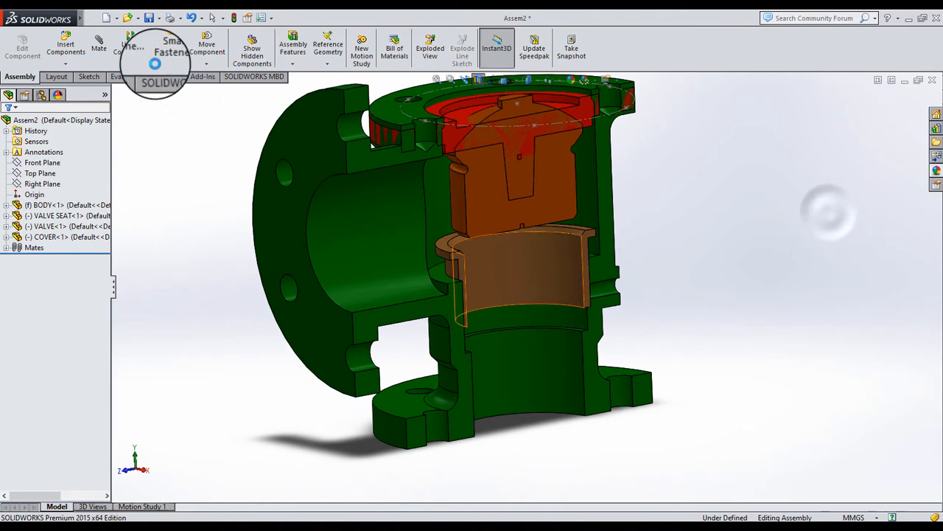
Step: Add a coincident mate between the body's inner ledge and the underside of the valve seat's flange
{"action": "left_click", "coordinate": [98, 44]}
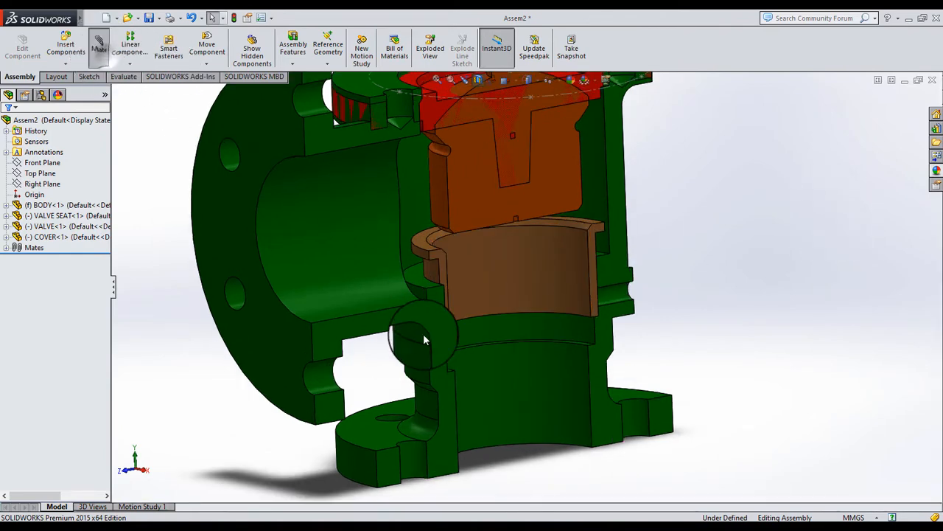
{"action": "scroll", "coordinate": [437, 281], "scroll_direction": "down", "scroll_amount": 2}
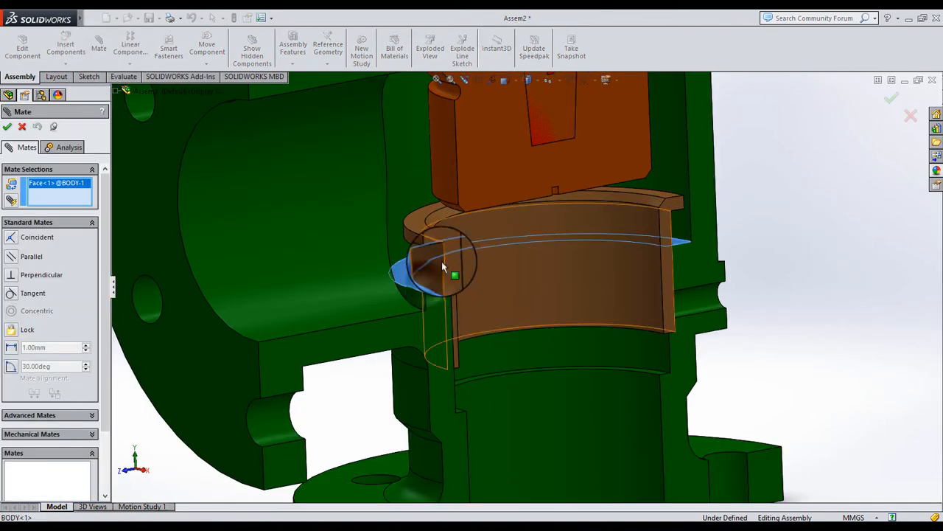
{"action": "scroll", "coordinate": [441, 260], "scroll_direction": "down", "scroll_amount": 3}
{"action": "left_click", "coordinate": [445, 271]}
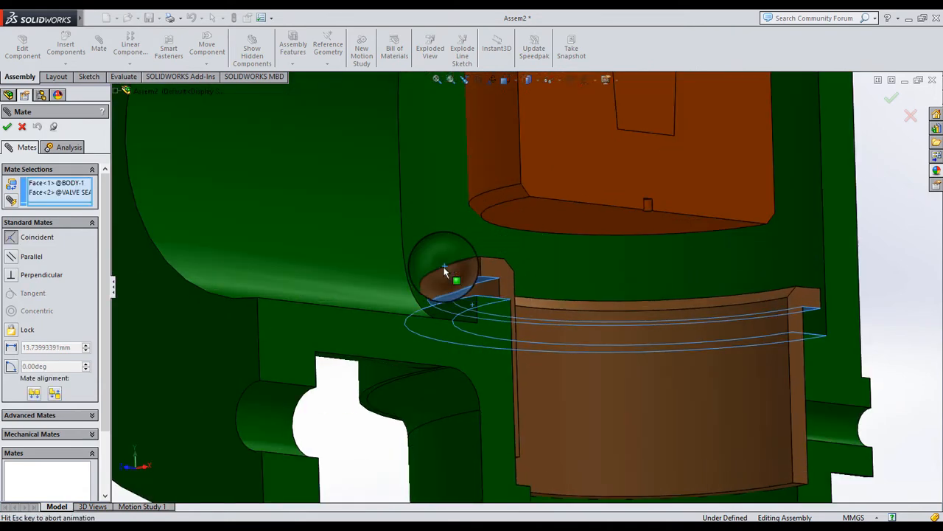
{"action": "left_click", "coordinate": [428, 253]}
{"action": "scroll", "coordinate": [512, 254], "scroll_direction": "up", "scroll_amount": 5}
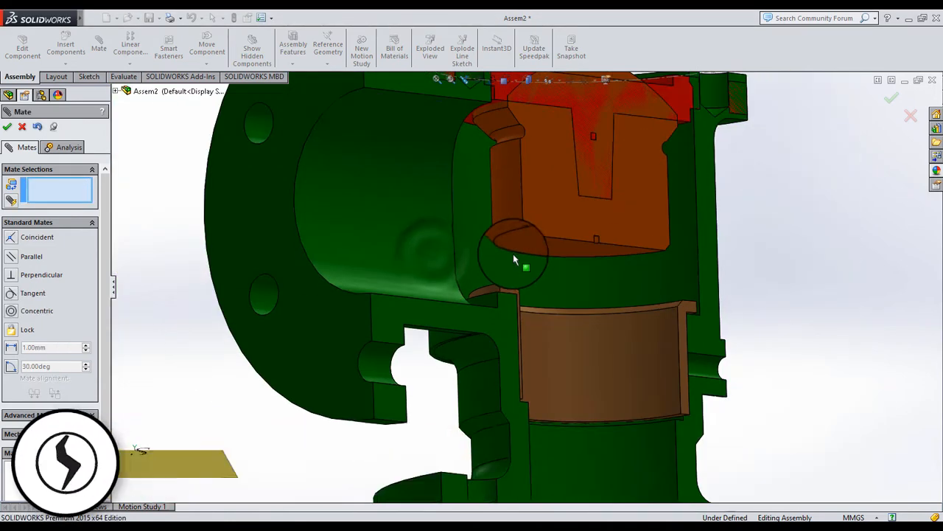
Step: Add a coincident mate between the valve's conical seating face and the chamfered inner edge of the valve seat
{"action": "scroll", "coordinate": [533, 225], "scroll_direction": "down", "scroll_amount": 5}
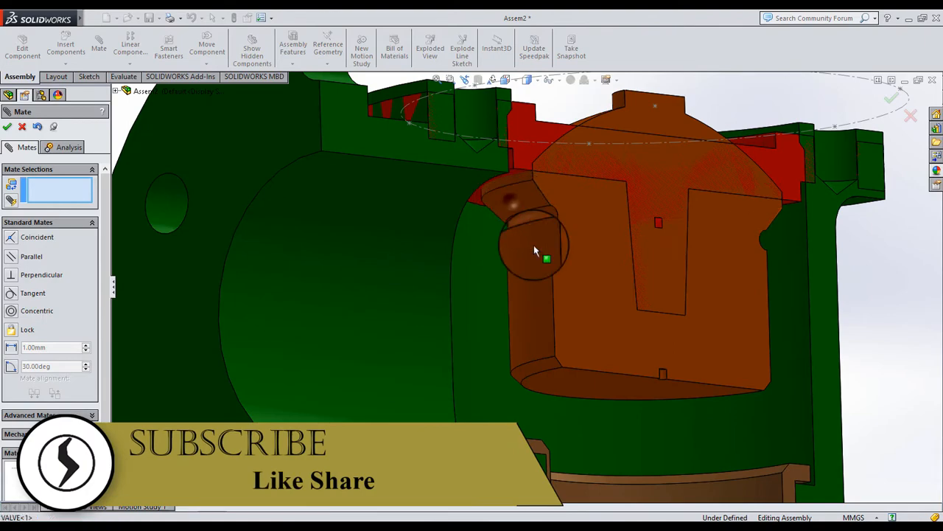
{"action": "left_click", "coordinate": [520, 203]}
{"action": "scroll", "coordinate": [527, 289], "scroll_direction": "up", "scroll_amount": 3}
{"action": "middle_click_drag", "start_coordinate": [531, 342], "coordinate": [506, 407]}
{"action": "scroll", "coordinate": [510, 388], "scroll_direction": "down", "scroll_amount": 4}
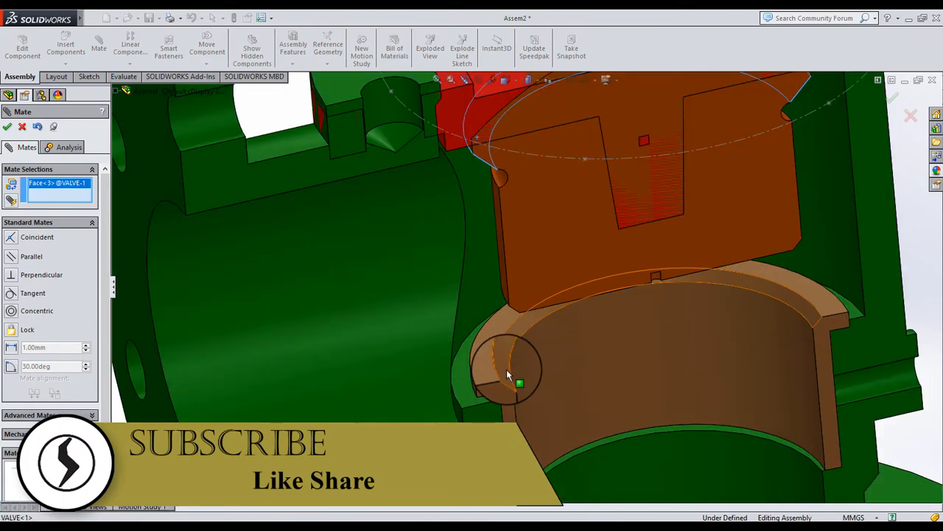
{"action": "left_click", "coordinate": [507, 369]}
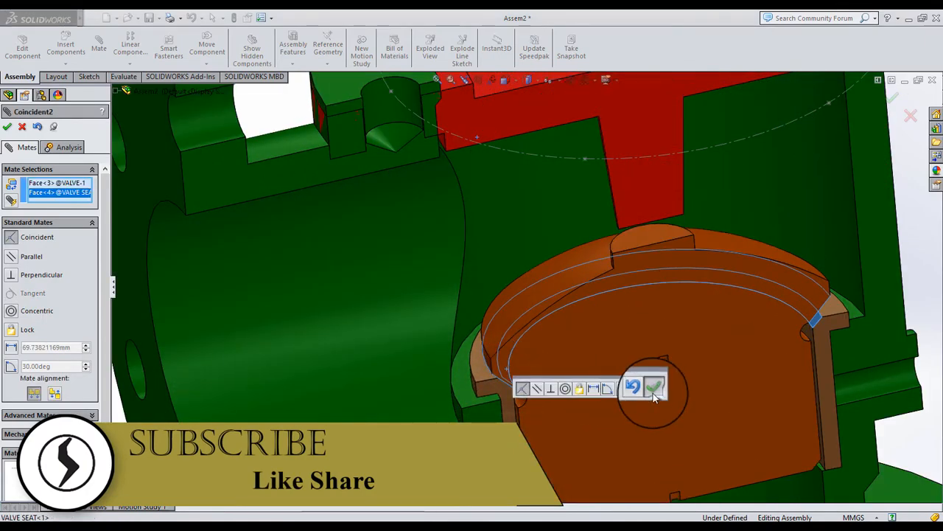
{"action": "left_click", "coordinate": [654, 388]}
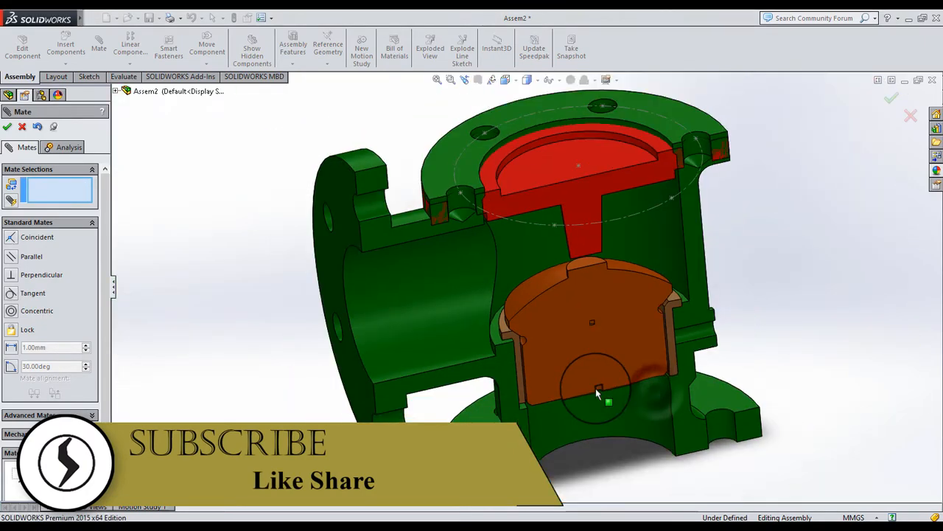
{"action": "left_click", "coordinate": [8, 128]}
Step: Move the cover upward along its axis until it is above the body's top flange face
{"action": "scroll", "coordinate": [512, 205], "scroll_direction": "down", "scroll_amount": 3}
{"action": "left_click", "coordinate": [506, 172]}
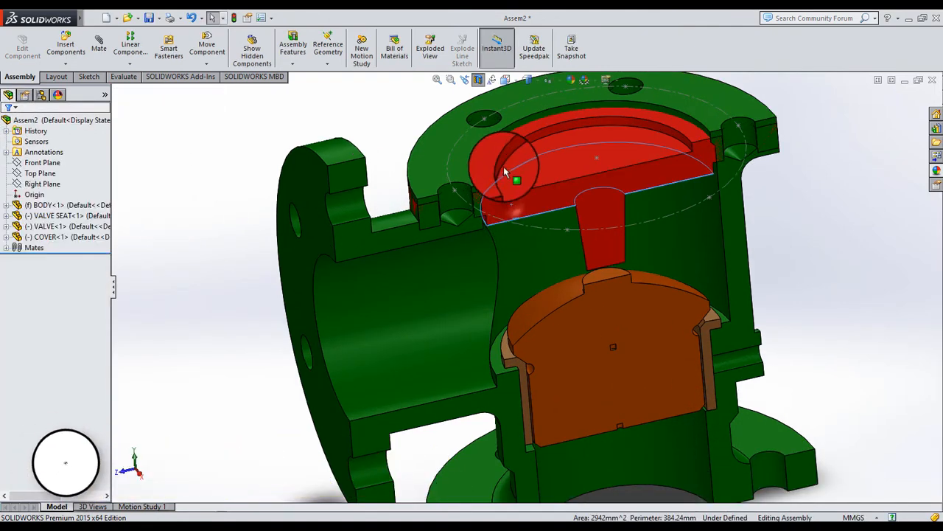
{"action": "left_click_drag", "start_coordinate": [504, 168], "coordinate": [500, 103]}
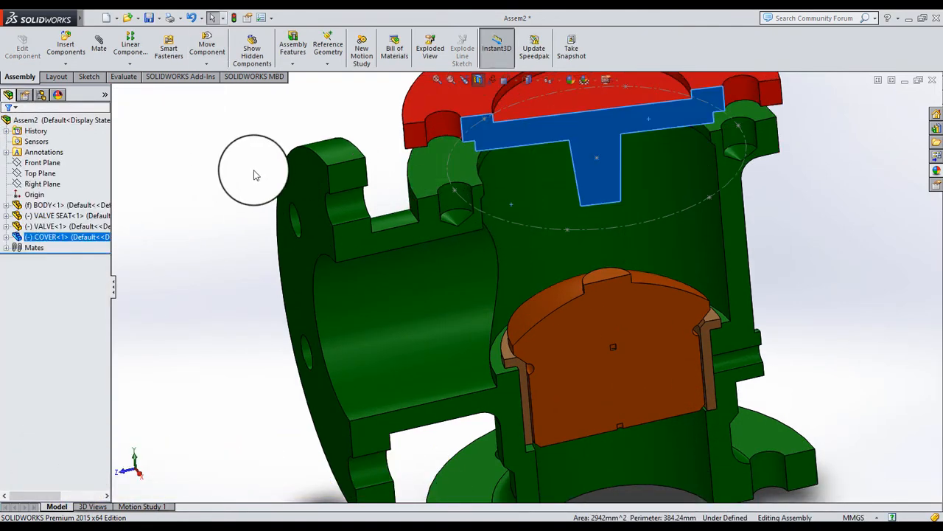
{"action": "left_click", "coordinate": [254, 175]}
Step: Add a concentric mate between a bolt hole in the cover and the matching hole in the body's top flange
{"action": "left_click", "coordinate": [98, 46]}
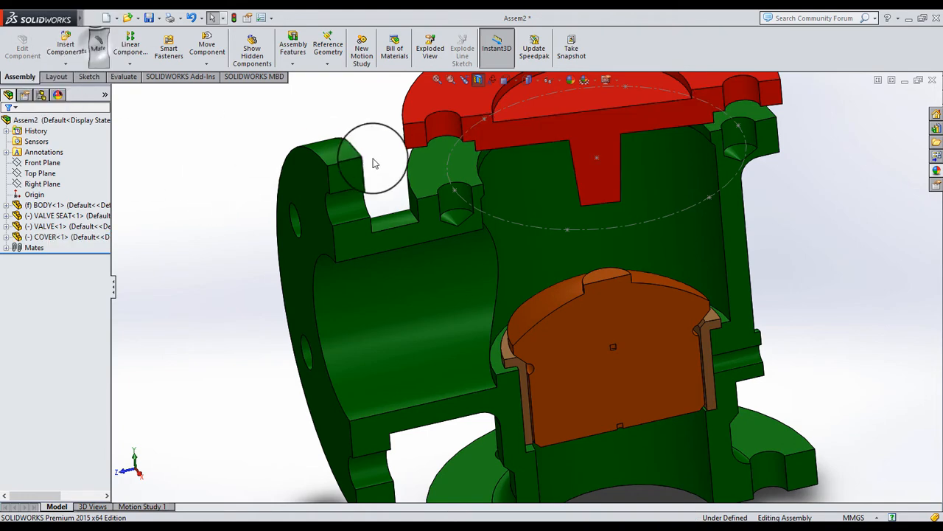
{"action": "left_click", "coordinate": [431, 139]}
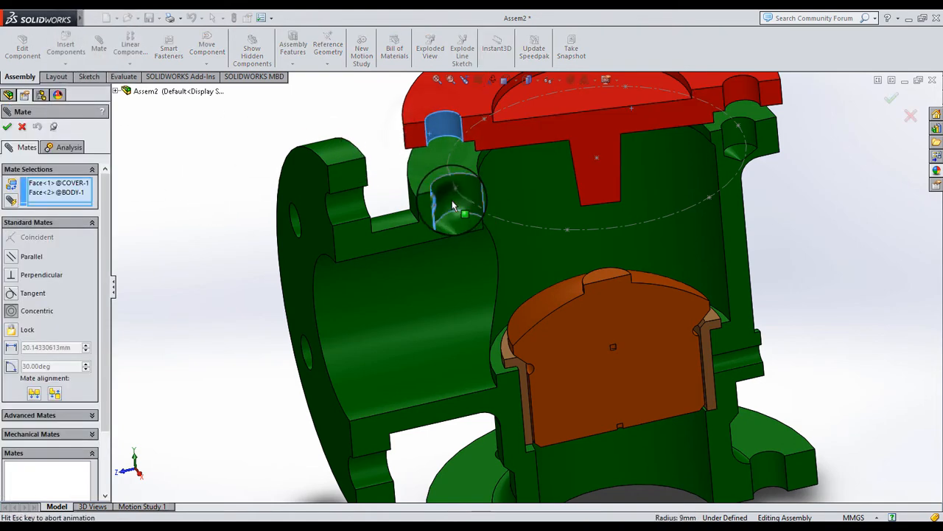
{"action": "left_click", "coordinate": [437, 174]}
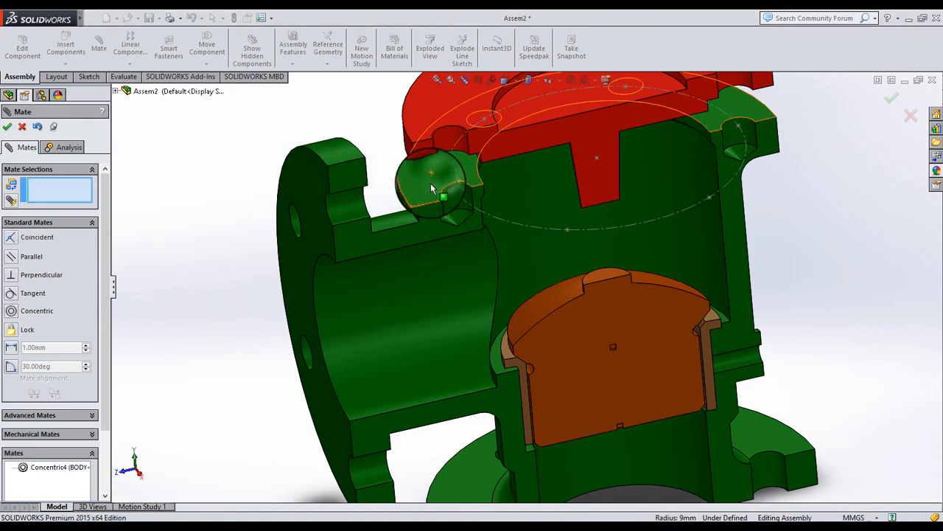
Step: Add a coincident mate between the body's top flange face and the underside of the cover's rim
{"action": "left_click", "coordinate": [441, 190]}
{"action": "mouse_move", "coordinate": [443, 197]}
{"action": "middle_mouse_down"}
{"action": "mouse_move", "coordinate": [462, 131]}
{"action": "mouse_move", "coordinate": [435, 151]}
{"action": "mouse_move", "coordinate": [442, 122]}
{"action": "mouse_move", "coordinate": [432, 206]}
{"action": "middle_mouse_up"}
{"action": "scroll", "coordinate": [432, 152], "scroll_direction": "down", "scroll_amount": 3}
{"action": "left_click", "coordinate": [427, 201]}
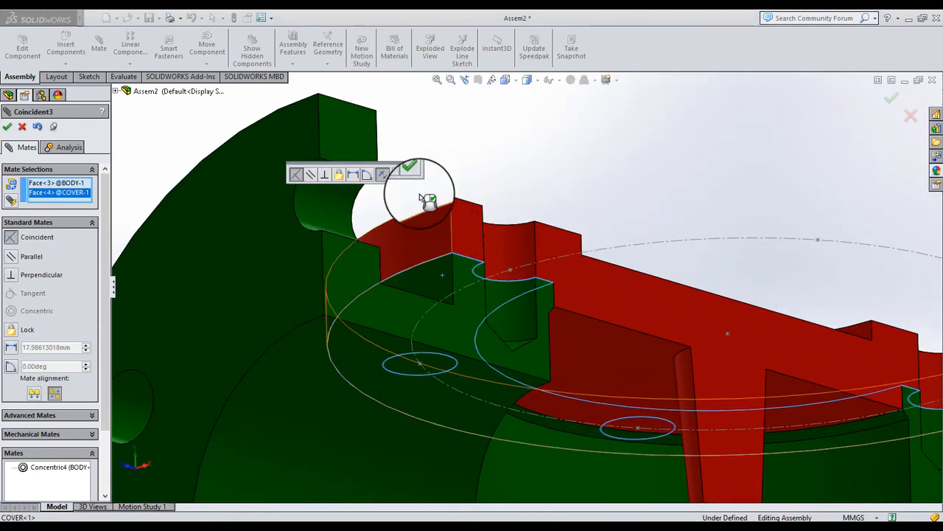
{"action": "left_click", "coordinate": [415, 179]}
{"action": "scroll", "coordinate": [497, 301], "scroll_direction": "up", "scroll_amount": 5}
{"action": "middle_click_drag", "start_coordinate": [462, 375], "coordinate": [461, 409]}
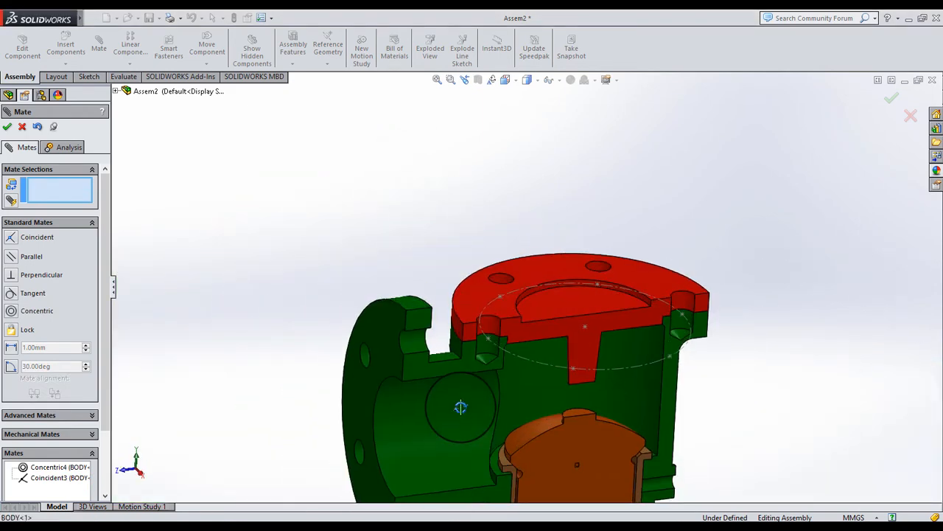
{"action": "scroll", "coordinate": [525, 379], "scroll_direction": "up", "scroll_amount": 5}
{"action": "scroll", "coordinate": [554, 400], "scroll_direction": "down", "scroll_amount": 3}
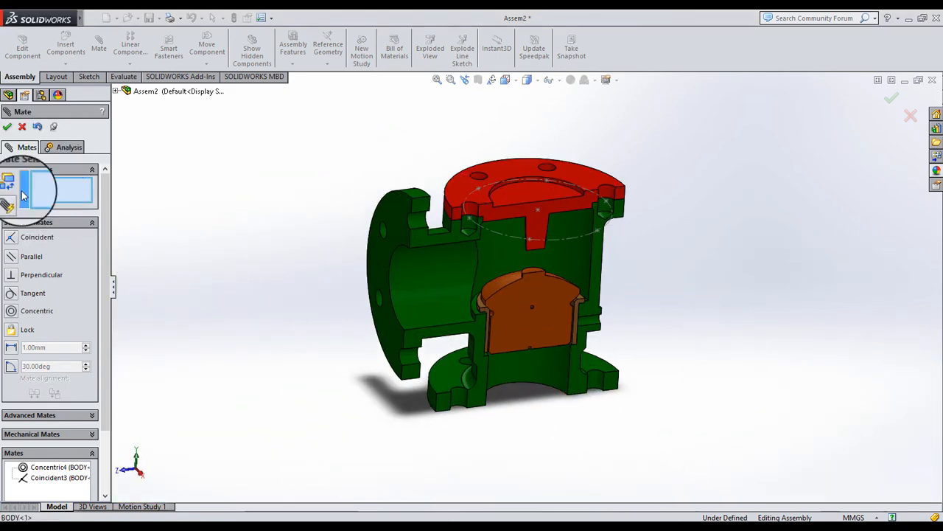
{"action": "left_click", "coordinate": [7, 124]}
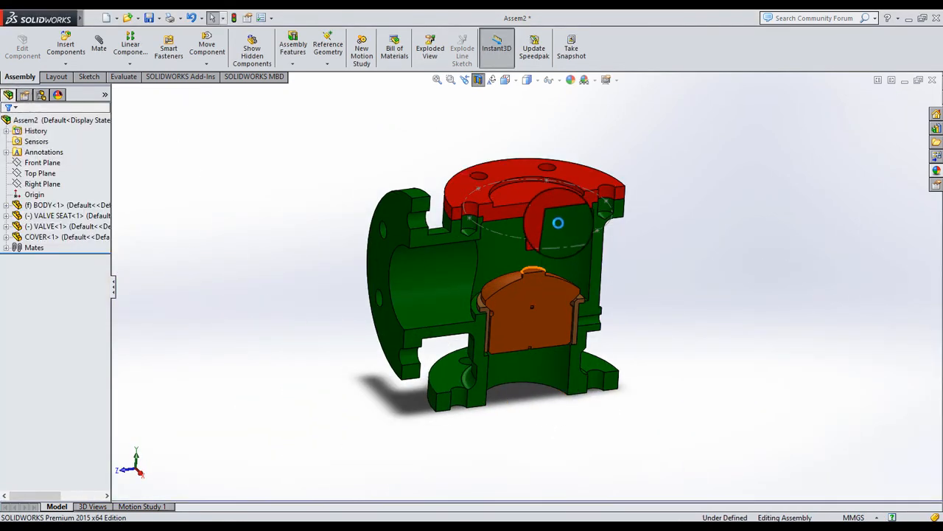
Step: Inspect the sectioned valve assembly and turn off the section view to show the complete exterior
{"action": "middle_click_drag", "start_coordinate": [506, 269], "coordinate": [565, 219]}
{"action": "middle_click_drag", "start_coordinate": [475, 283], "coordinate": [524, 282]}
{"action": "scroll", "coordinate": [524, 282], "scroll_direction": "down", "scroll_amount": 2}
{"action": "left_click", "coordinate": [691, 243]}
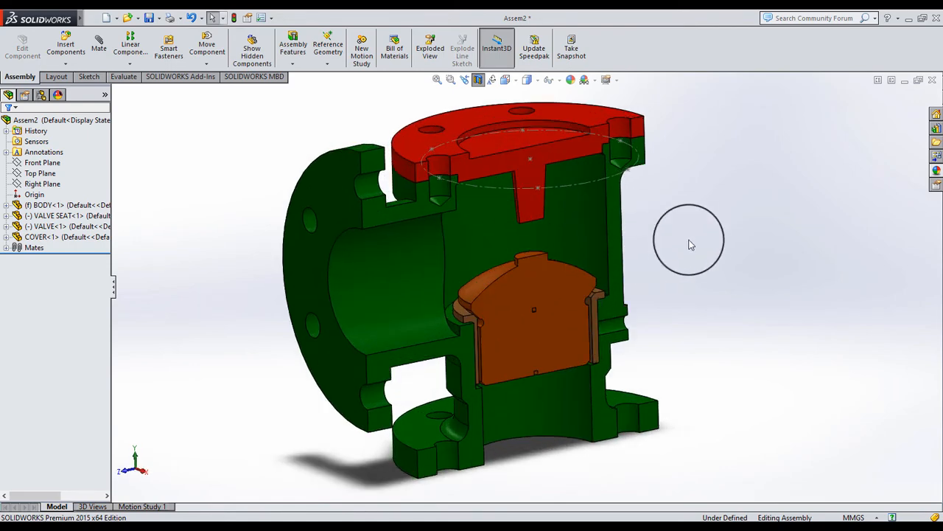
{"action": "left_click", "coordinate": [478, 80]}
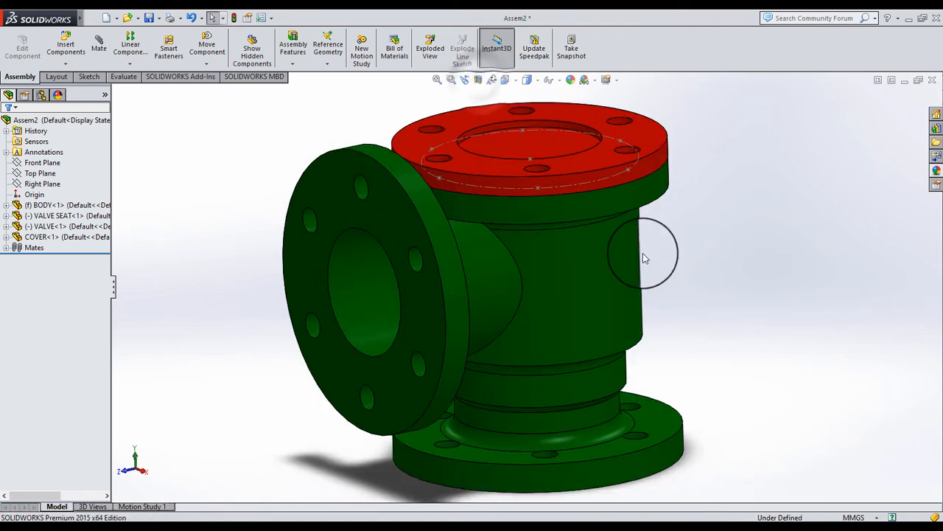
{"action": "scroll", "coordinate": [581, 303], "scroll_direction": "up", "scroll_amount": 2}
{"action": "mouse_move", "coordinate": [581, 304]}
{"action": "middle_mouse_down"}
{"action": "mouse_move", "coordinate": [571, 320]}
{"action": "mouse_move", "coordinate": [582, 320]}
{"action": "mouse_move", "coordinate": [493, 333]}
{"action": "mouse_move", "coordinate": [498, 363]}
{"action": "mouse_move", "coordinate": [362, 379]}
{"action": "mouse_move", "coordinate": [343, 442]}
{"action": "mouse_move", "coordinate": [403, 378]}
{"action": "mouse_move", "coordinate": [564, 305]}
{"action": "middle_mouse_up"}
{"action": "scroll", "coordinate": [537, 309], "scroll_direction": "up", "scroll_amount": 4}
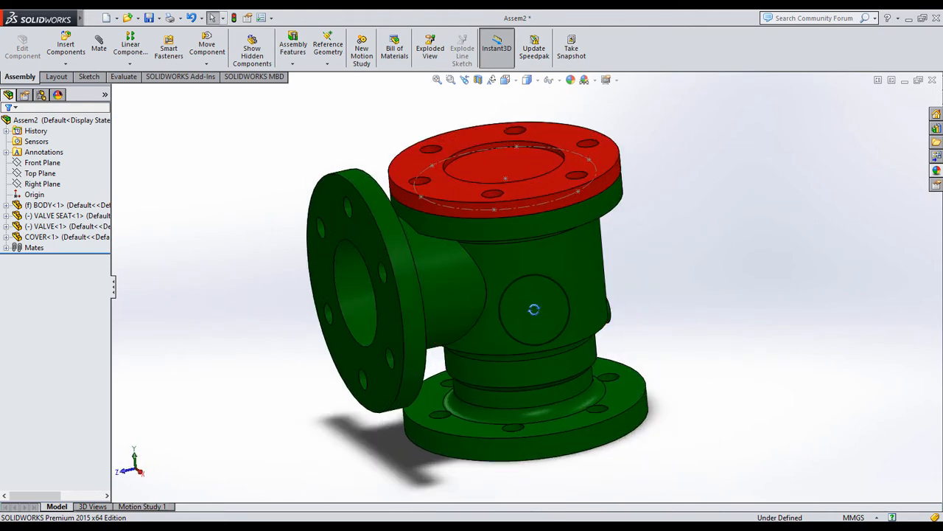
Step: Open the BODY component as a part in its own window
{"action": "left_click", "coordinate": [394, 297]}
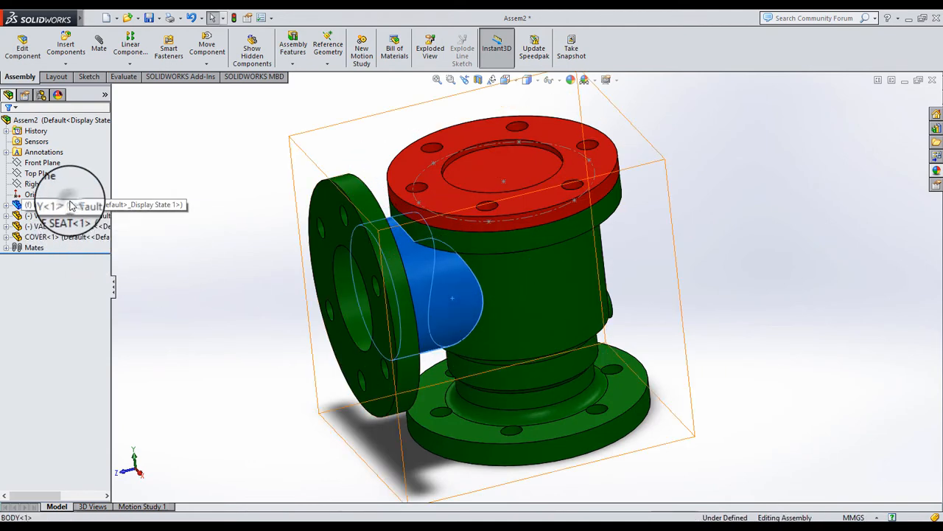
{"action": "left_click", "coordinate": [66, 205]}
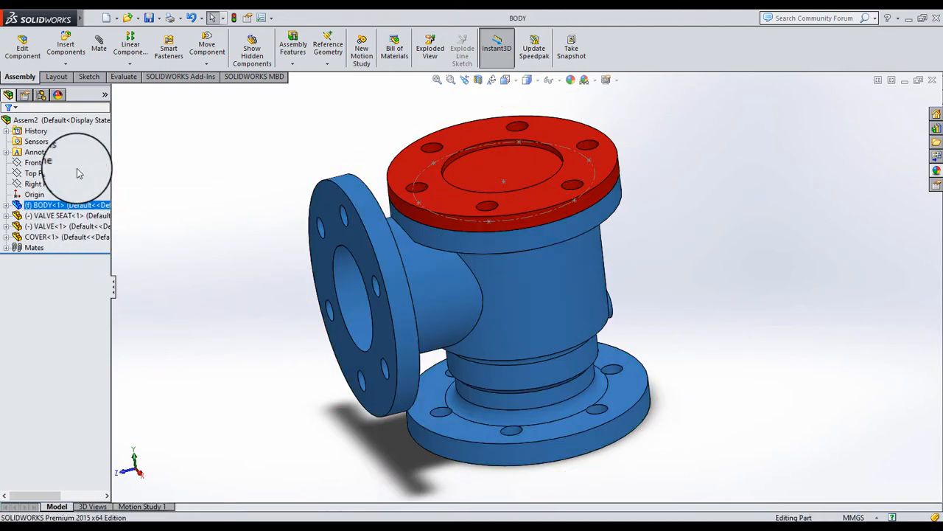
{"action": "left_click", "coordinate": [80, 173]}
{"action": "left_click", "coordinate": [234, 296]}
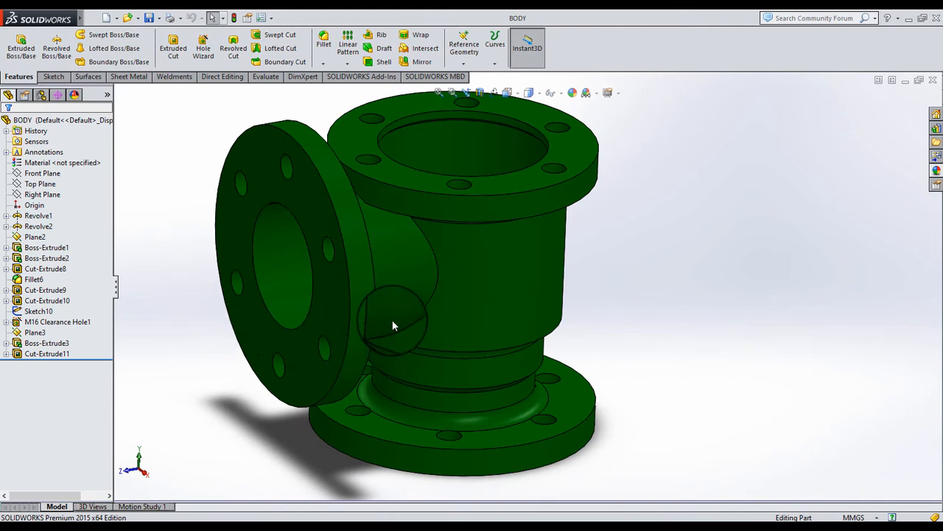
Step: Roll the BODY part's feature history back to just after Revolve1
{"action": "scroll", "coordinate": [392, 324], "scroll_direction": "up", "scroll_amount": 5}
{"action": "middle_click_drag", "start_coordinate": [389, 305], "coordinate": [376, 318]}
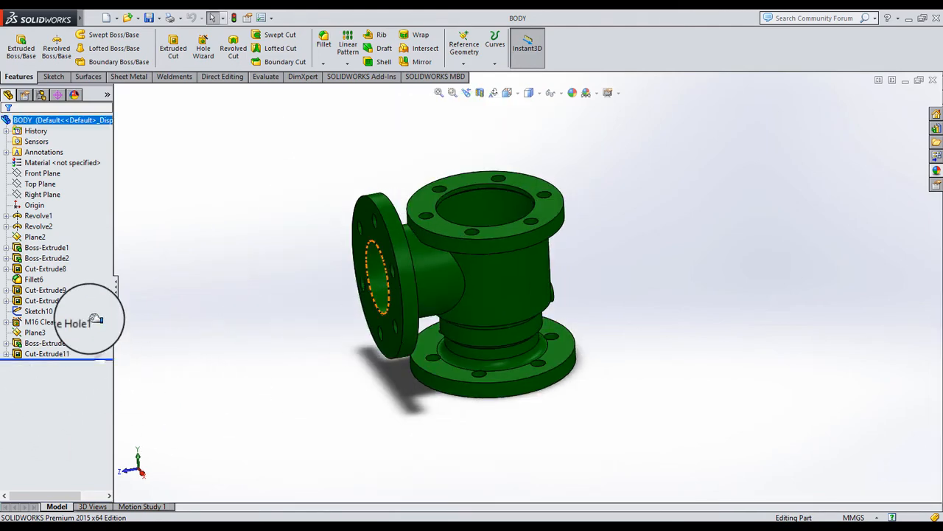
{"action": "left_click_drag", "start_coordinate": [88, 258], "coordinate": [85, 232]}
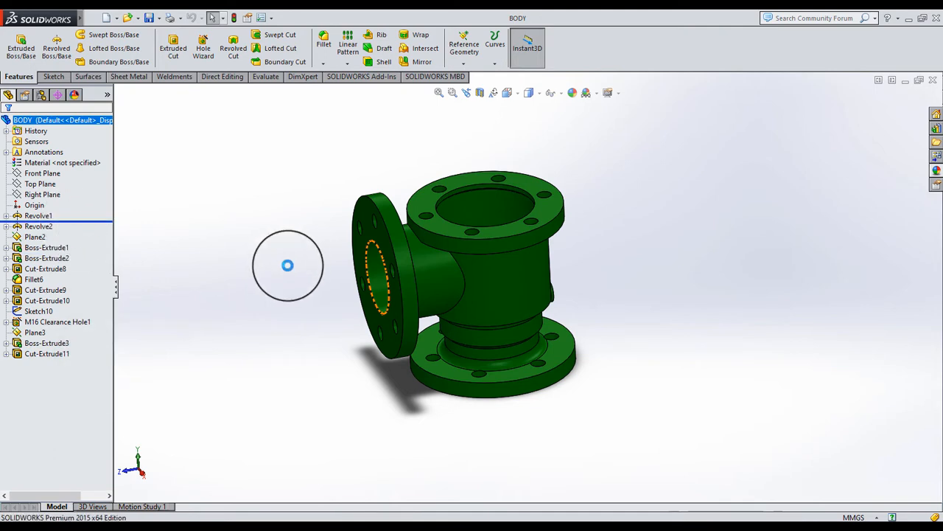
Step: Open Revolve1's Sketch1 for editing in the front view and examine the dimensions of the lower body profile
{"action": "left_click", "coordinate": [6, 215]}
{"action": "left_click", "coordinate": [33, 226]}
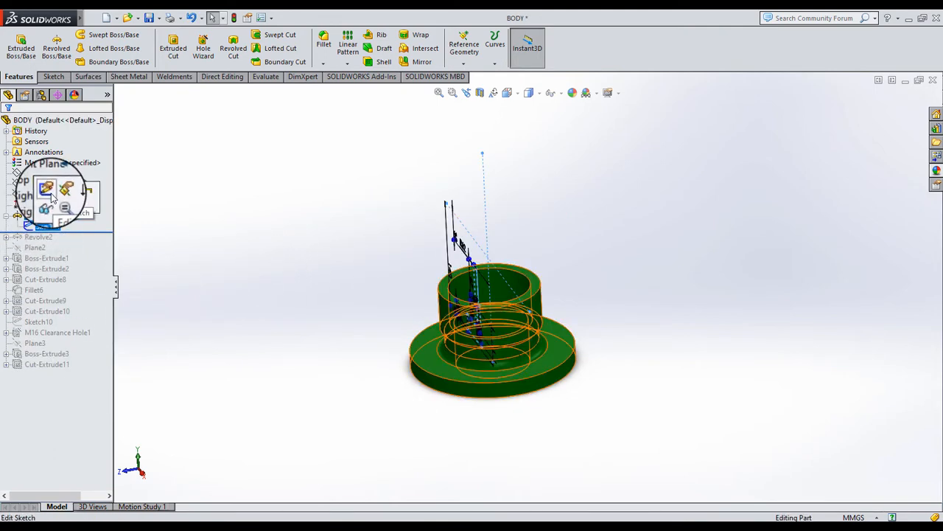
{"action": "left_click", "coordinate": [68, 199]}
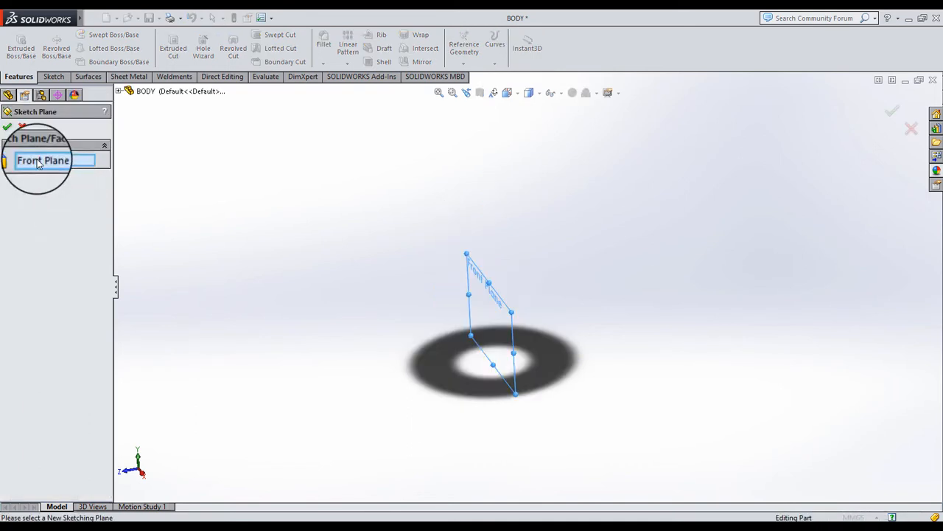
{"action": "left_click", "coordinate": [8, 130]}
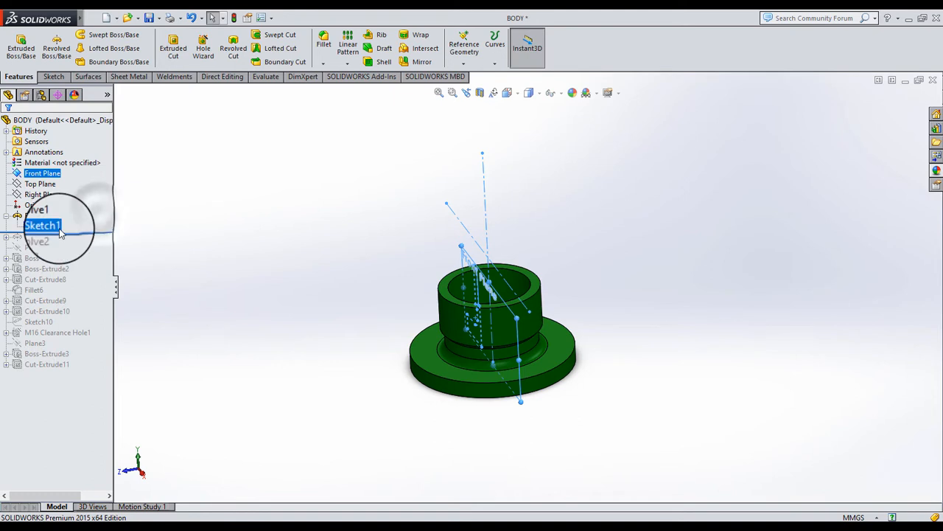
{"action": "left_click", "coordinate": [46, 226]}
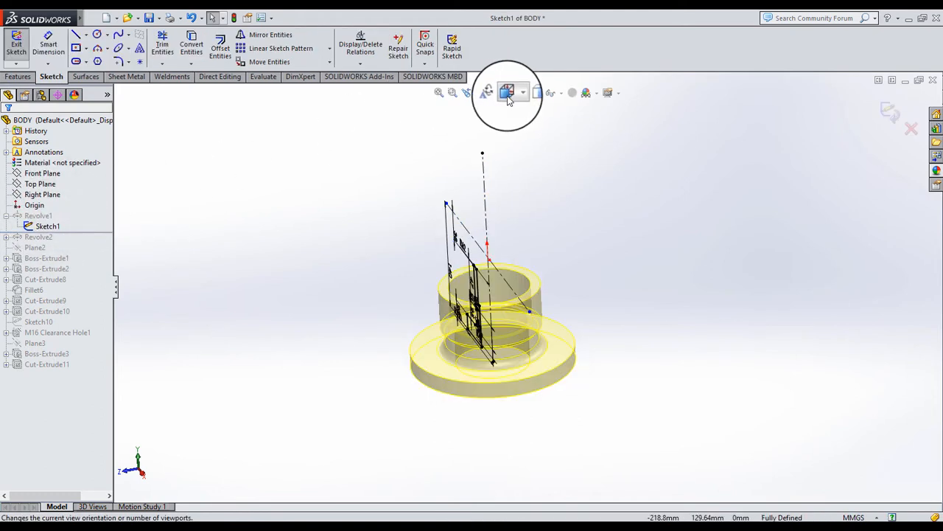
{"action": "left_click", "coordinate": [560, 157]}
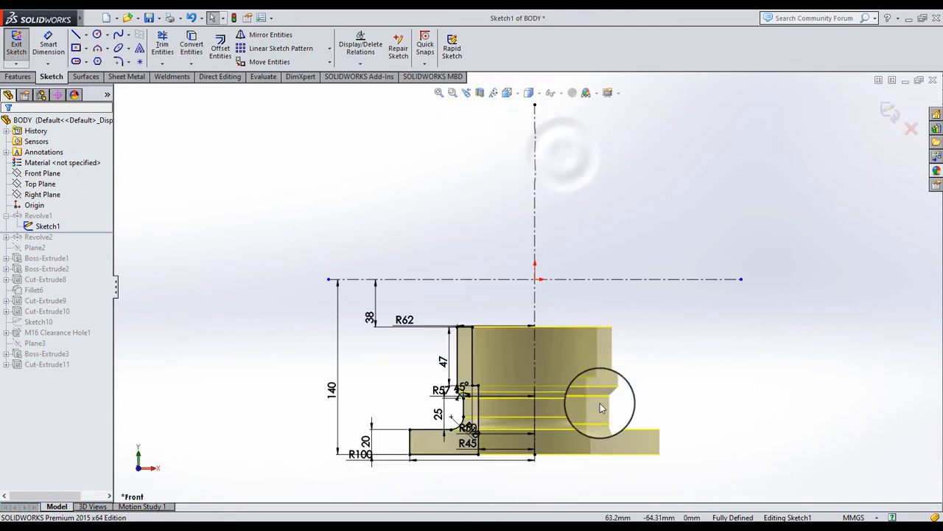
{"action": "scroll", "coordinate": [483, 462], "scroll_direction": "down", "scroll_amount": 2}
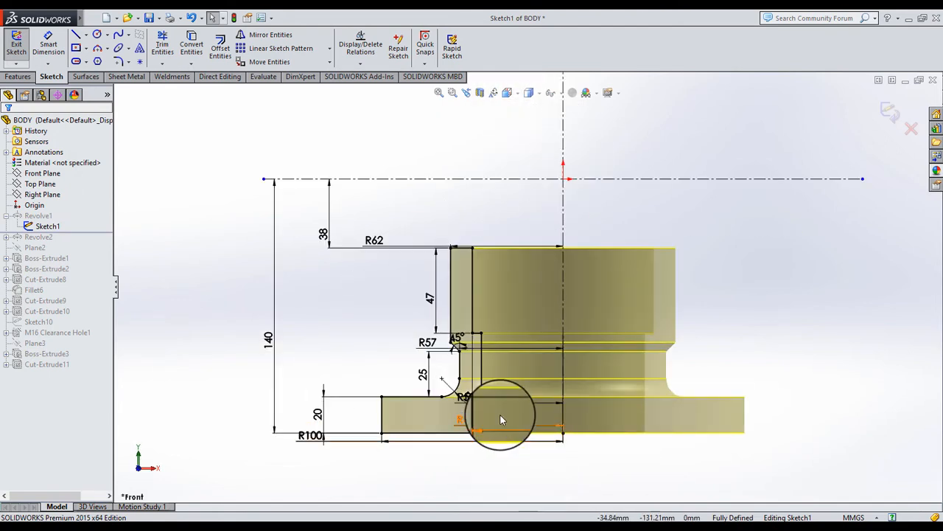
{"action": "scroll", "coordinate": [522, 295], "scroll_direction": "up", "scroll_amount": 1}
{"action": "scroll", "coordinate": [588, 212], "scroll_direction": "up", "scroll_amount": 2}
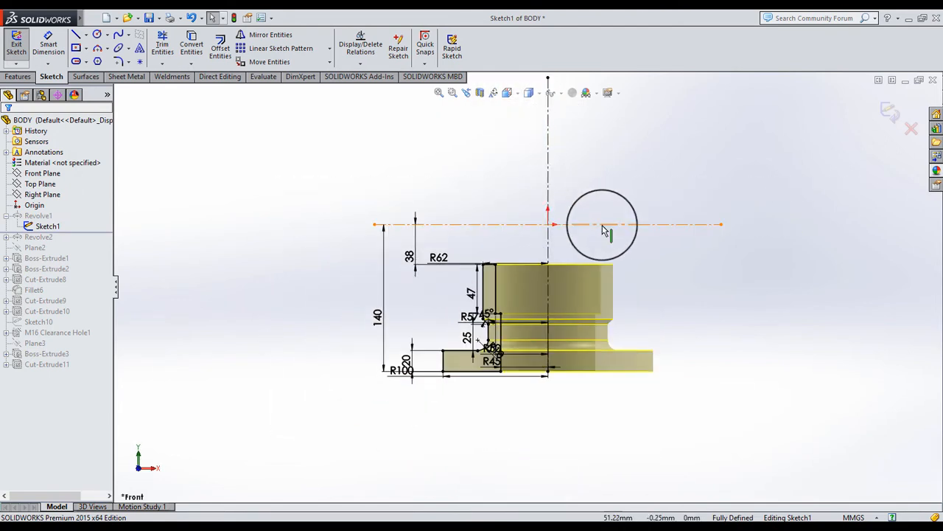
Step: Inspect the horizontal and vertical construction centerlines of Sketch1, selecting each in turn
{"action": "left_click", "coordinate": [598, 224]}
{"action": "left_click", "coordinate": [548, 178]}
{"action": "left_click", "coordinate": [706, 338]}
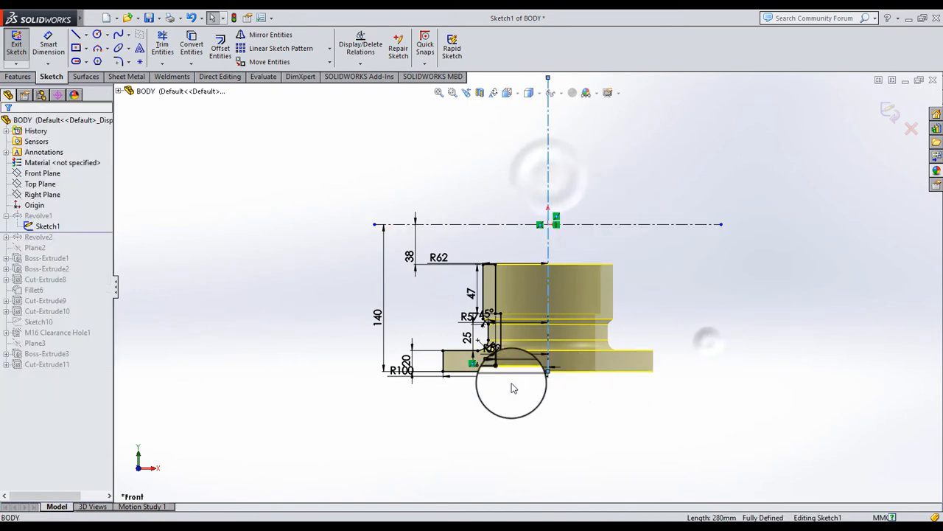
Step: Reposition the R100 and R45 dimensions clear below the flange profile and move the 140 height dimension farther outward
{"action": "scroll", "coordinate": [431, 364], "scroll_direction": "down", "scroll_amount": 3}
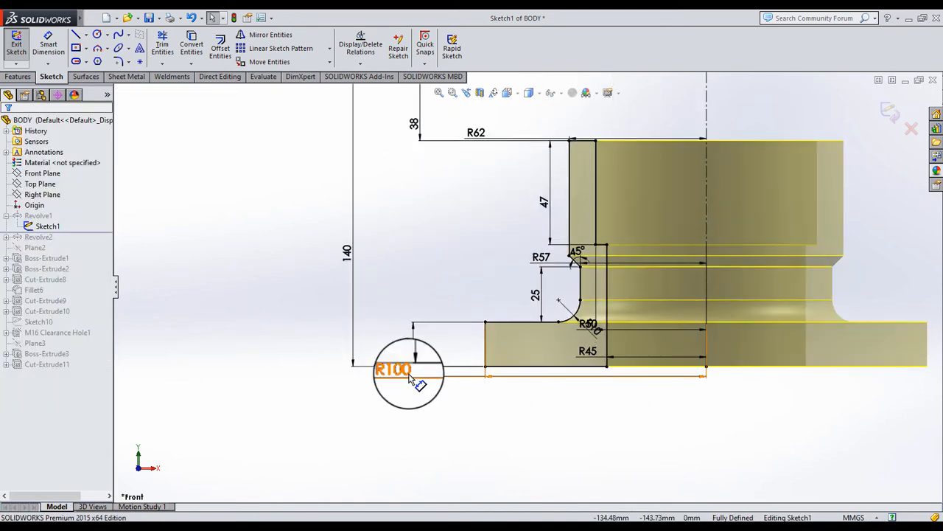
{"action": "left_click_drag", "start_coordinate": [410, 376], "coordinate": [671, 472]}
{"action": "left_click", "coordinate": [793, 405]}
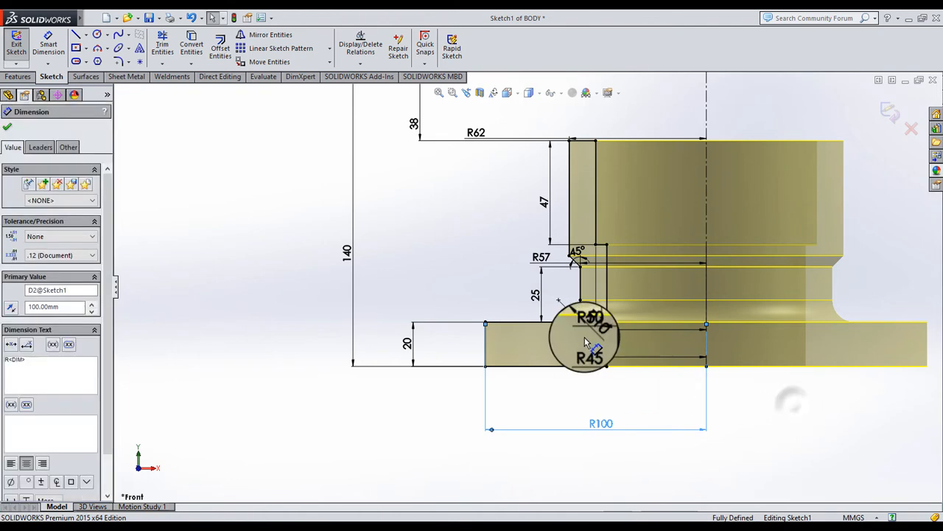
{"action": "scroll", "coordinate": [594, 358], "scroll_direction": "up", "scroll_amount": 1}
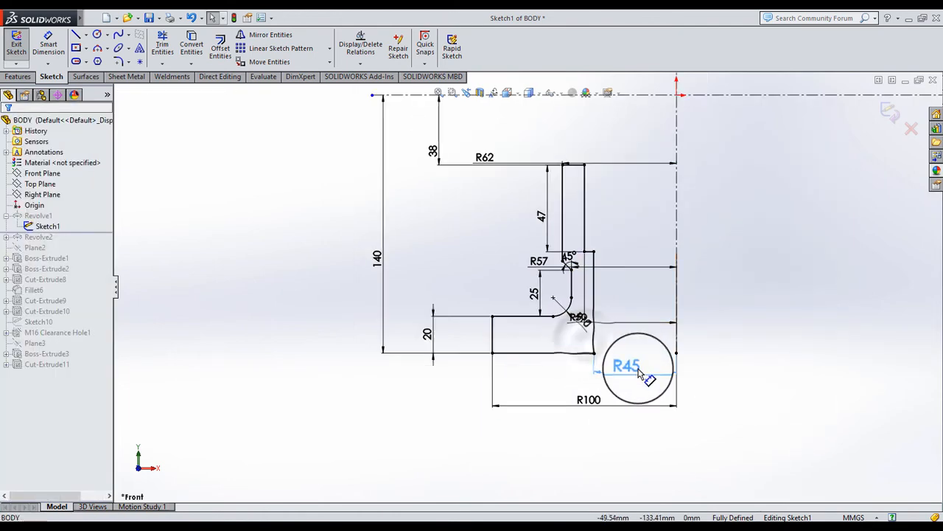
{"action": "left_click", "coordinate": [384, 261]}
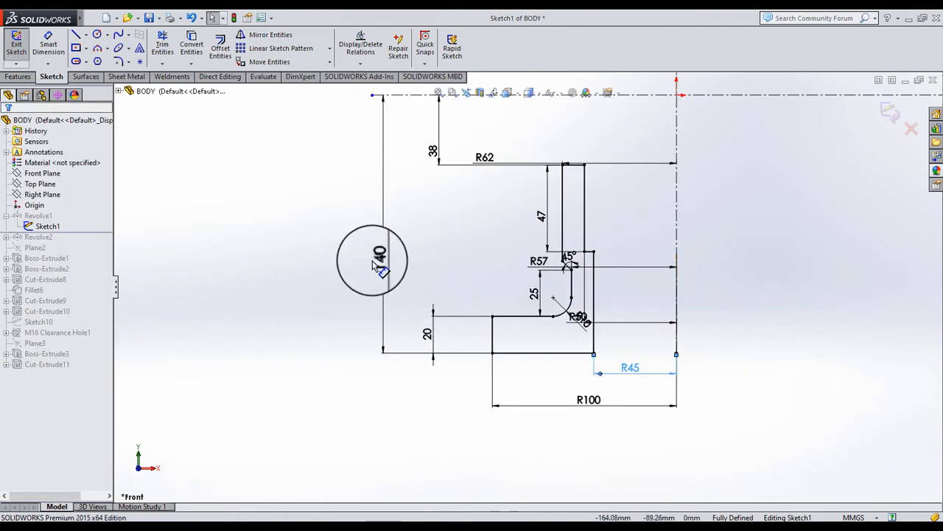
{"action": "left_click", "coordinate": [361, 249]}
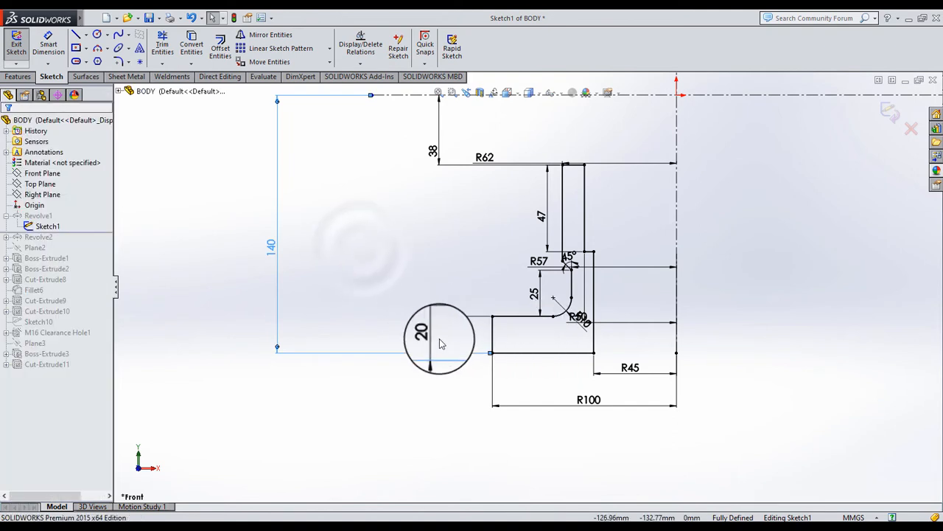
Step: Spread out the 20, 38, 47 and 25 height dimensions beside the profile and move the R62 and R57 dimensions above it
{"action": "left_click_drag", "start_coordinate": [428, 333], "coordinate": [316, 338]}
{"action": "mouse_move", "coordinate": [401, 240]}
{"action": "left_mouse_down"}
{"action": "mouse_move", "coordinate": [400, 151]}
{"action": "mouse_move", "coordinate": [418, 152]}
{"action": "mouse_move", "coordinate": [315, 156]}
{"action": "mouse_move", "coordinate": [303, 137]}
{"action": "left_mouse_up"}
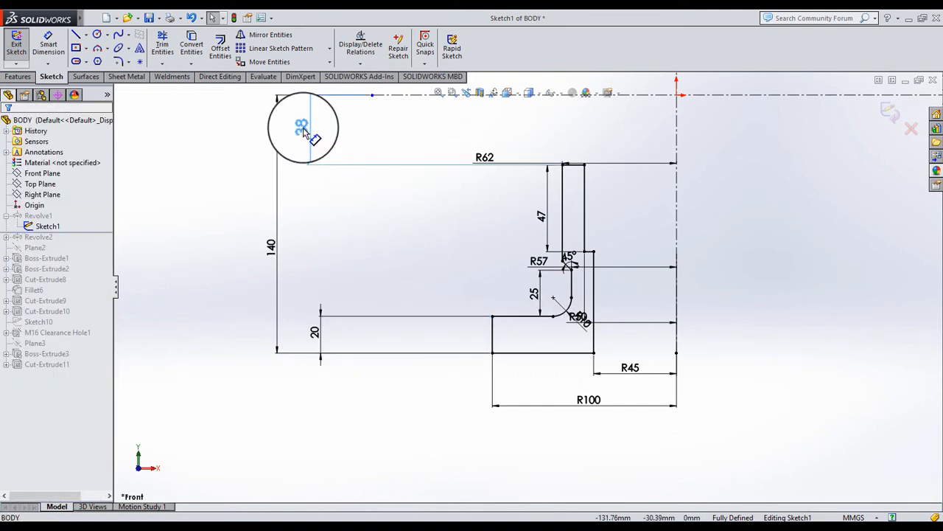
{"action": "left_click_drag", "start_coordinate": [483, 156], "coordinate": [619, 117]}
{"action": "left_click_drag", "start_coordinate": [543, 217], "coordinate": [319, 210]}
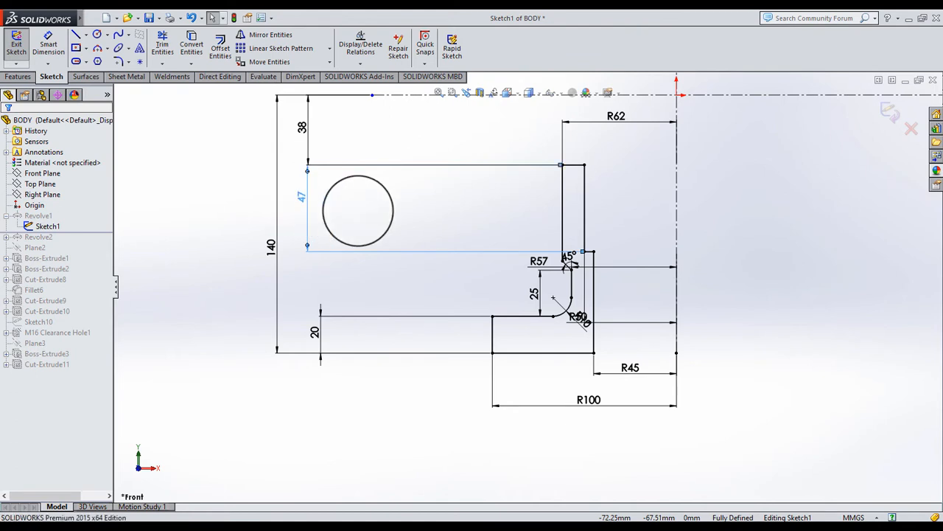
{"action": "left_click_drag", "start_coordinate": [533, 294], "coordinate": [342, 294]}
{"action": "left_click_drag", "start_coordinate": [538, 262], "coordinate": [627, 146]}
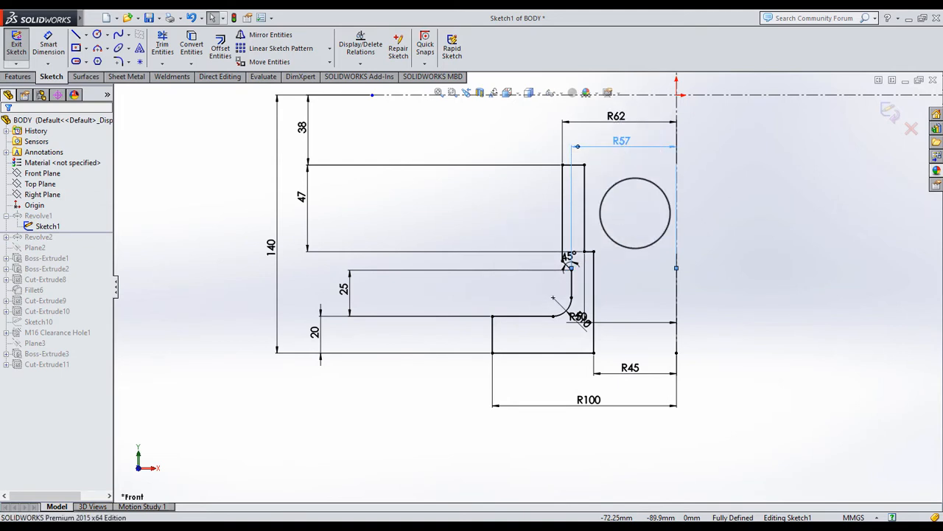
{"action": "left_click", "coordinate": [636, 213]}
Step: Separate the overlapping R10, R50 and 45° dimensions around the fillet and chamfer so each is readable
{"action": "scroll", "coordinate": [608, 326], "scroll_direction": "down", "scroll_amount": 2}
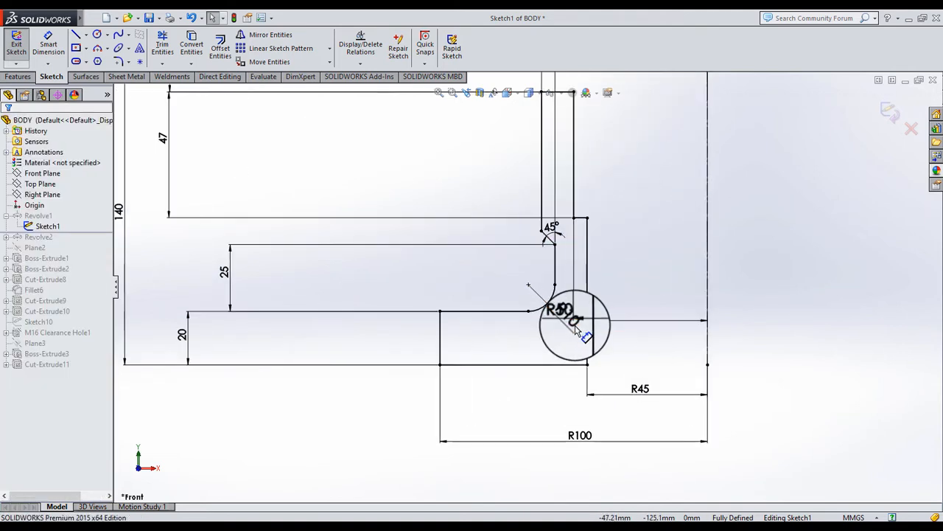
{"action": "left_click_drag", "start_coordinate": [536, 337], "coordinate": [514, 266]}
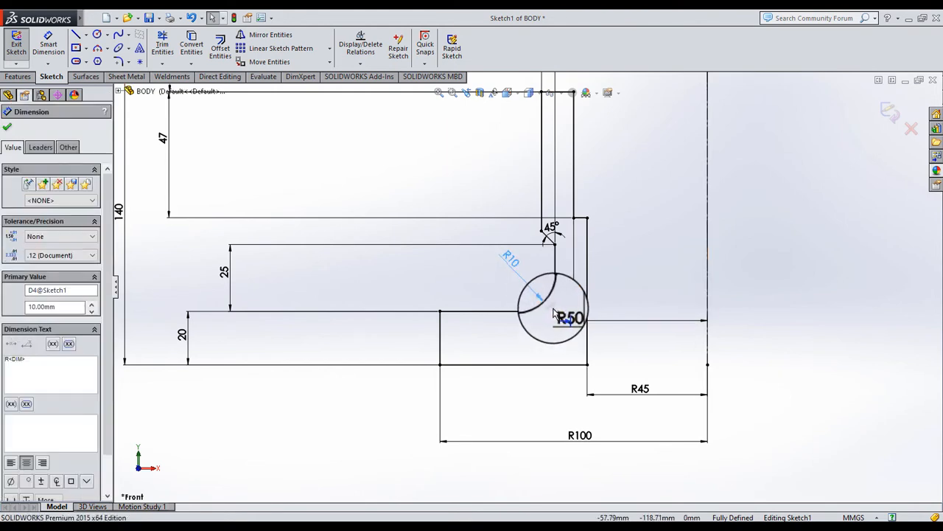
{"action": "left_click_drag", "start_coordinate": [554, 313], "coordinate": [662, 333]}
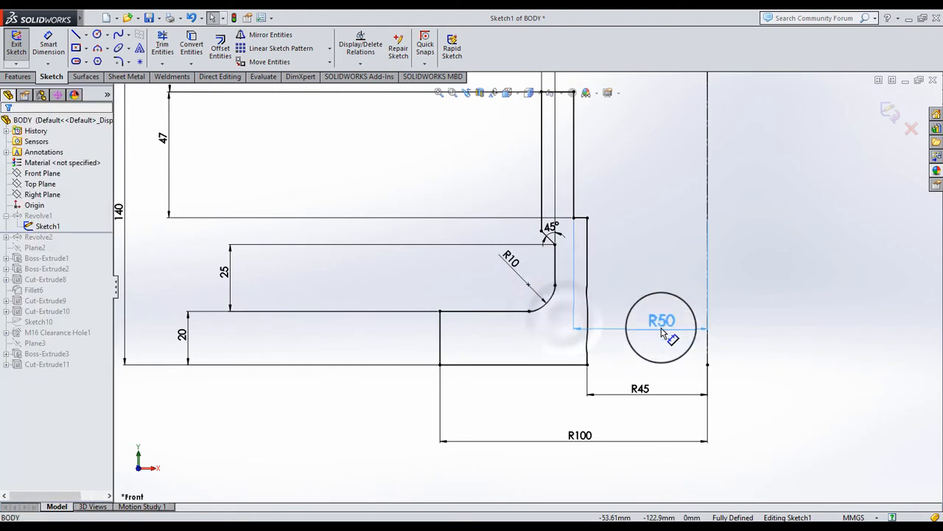
{"action": "scroll", "coordinate": [623, 249], "scroll_direction": "up", "scroll_amount": 2}
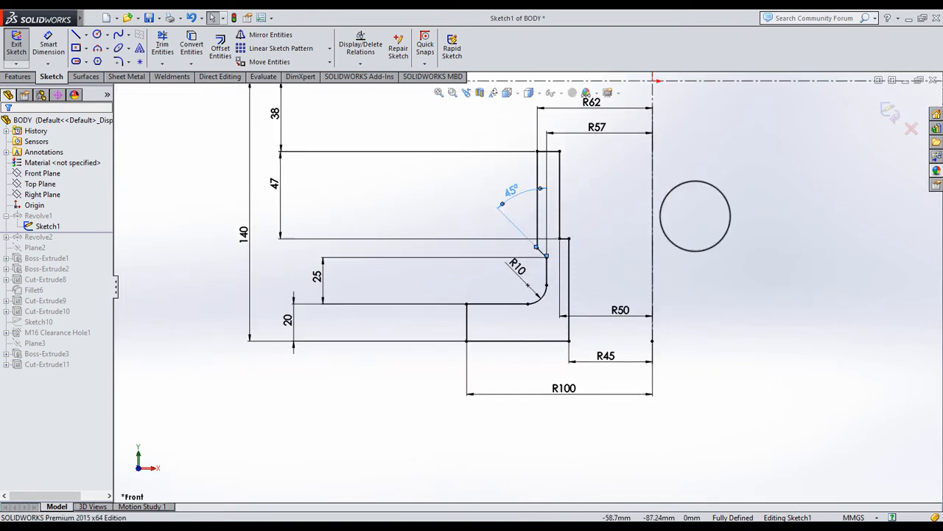
{"action": "scroll", "coordinate": [631, 229], "scroll_direction": "up", "scroll_amount": 2}
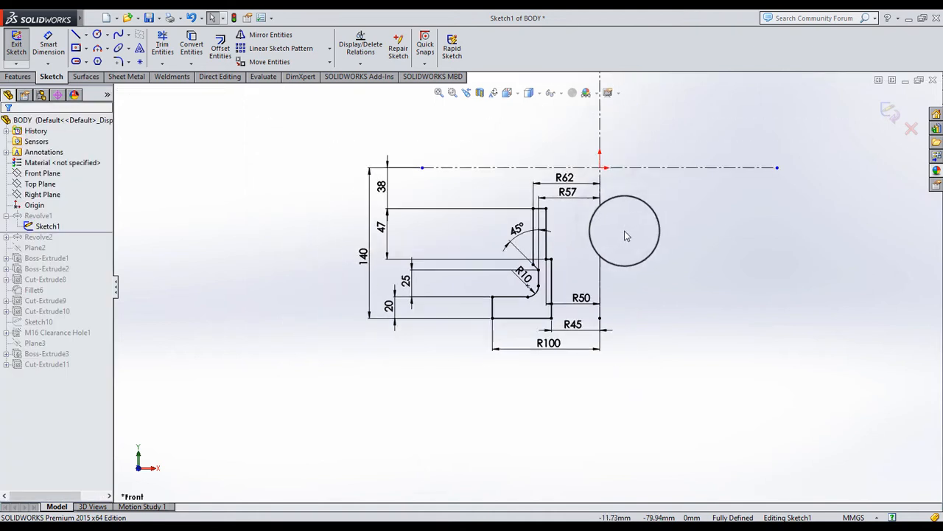
{"action": "scroll", "coordinate": [542, 197], "scroll_direction": "down", "scroll_amount": 1}
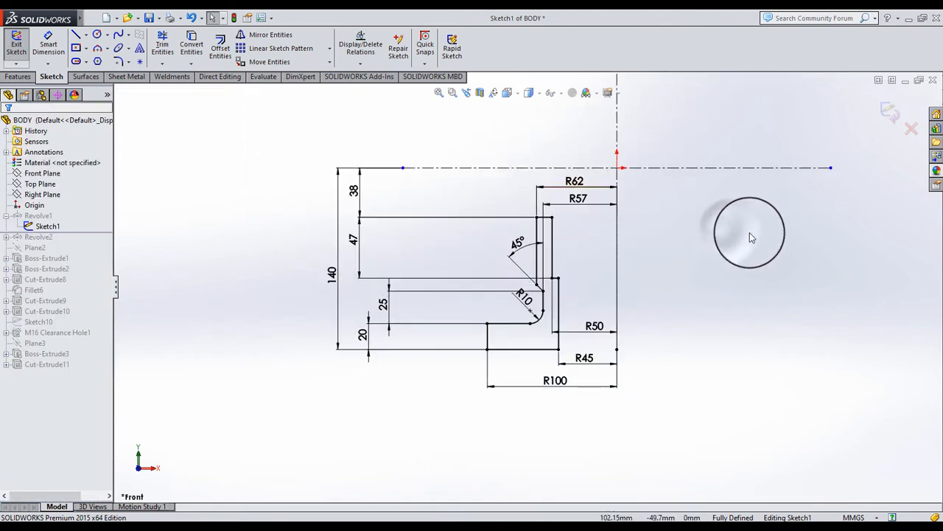
Step: Finish editing Sketch1 and review Revolve1's axis and angle settings, keeping them as they are
{"action": "left_click", "coordinate": [886, 109]}
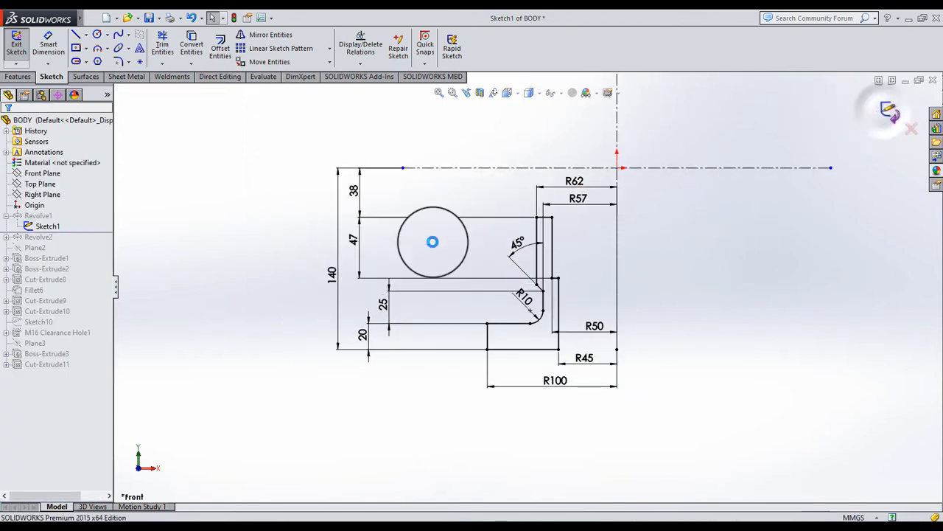
{"action": "left_click", "coordinate": [53, 301]}
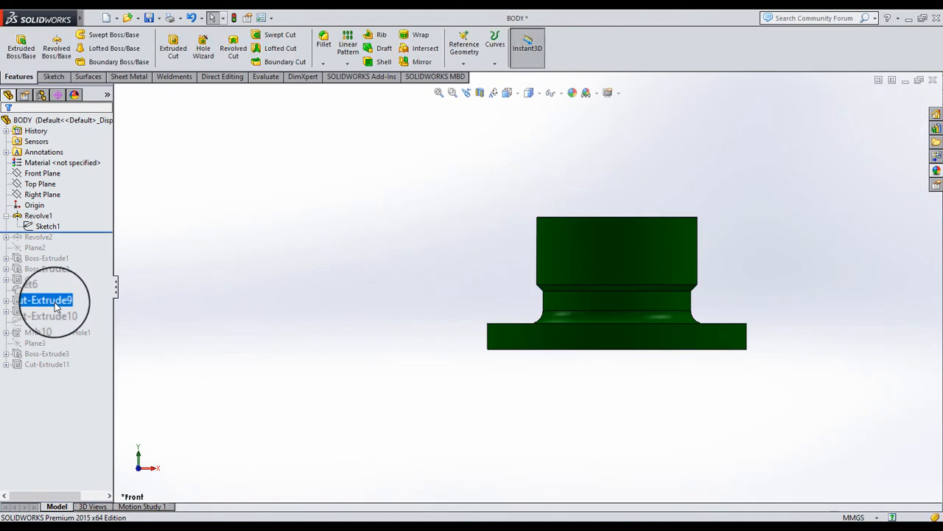
{"action": "left_click", "coordinate": [44, 216]}
{"action": "left_click", "coordinate": [50, 184]}
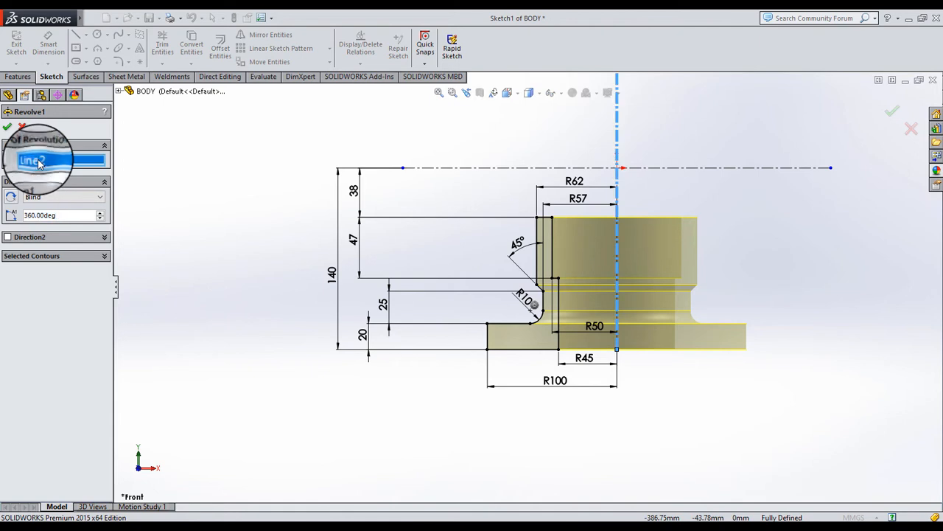
{"action": "left_click", "coordinate": [8, 129]}
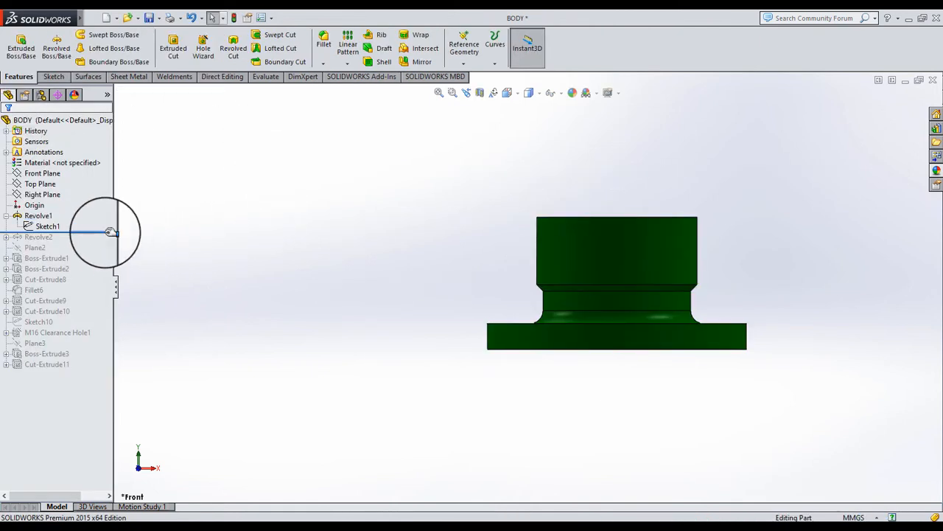
Step: Roll the feature history forward to include Revolve2 and check the sketch plane of its Sketch2
{"action": "left_click_drag", "start_coordinate": [111, 233], "coordinate": [110, 242]}
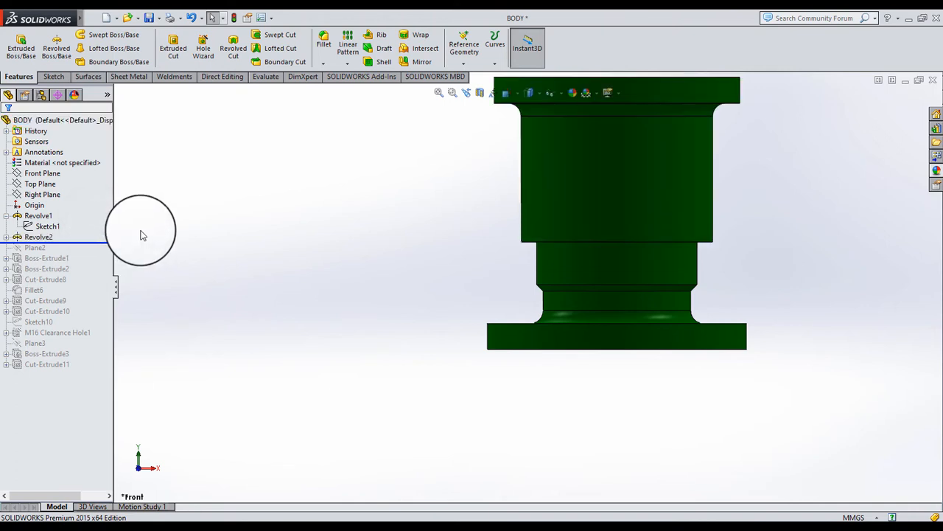
{"action": "left_click", "coordinate": [6, 237]}
{"action": "left_click", "coordinate": [38, 246]}
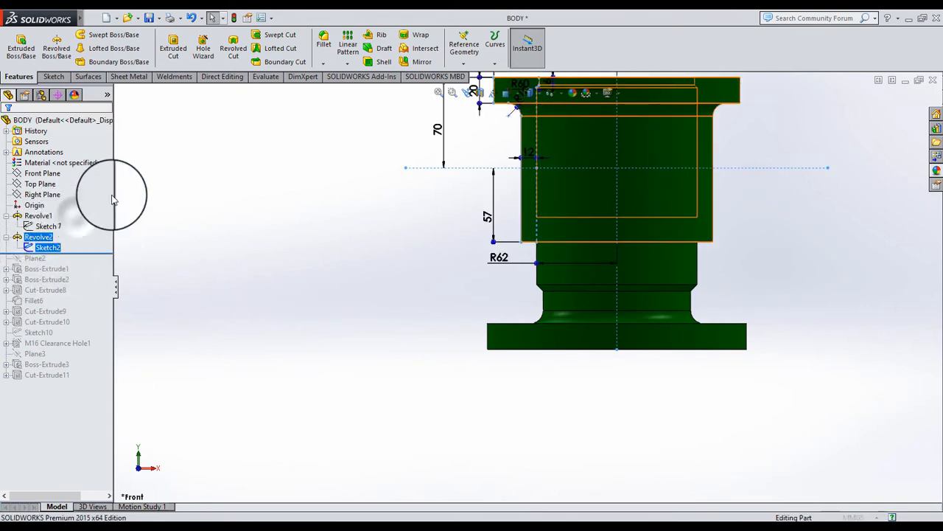
{"action": "left_click", "coordinate": [63, 159]}
{"action": "left_click", "coordinate": [8, 127]}
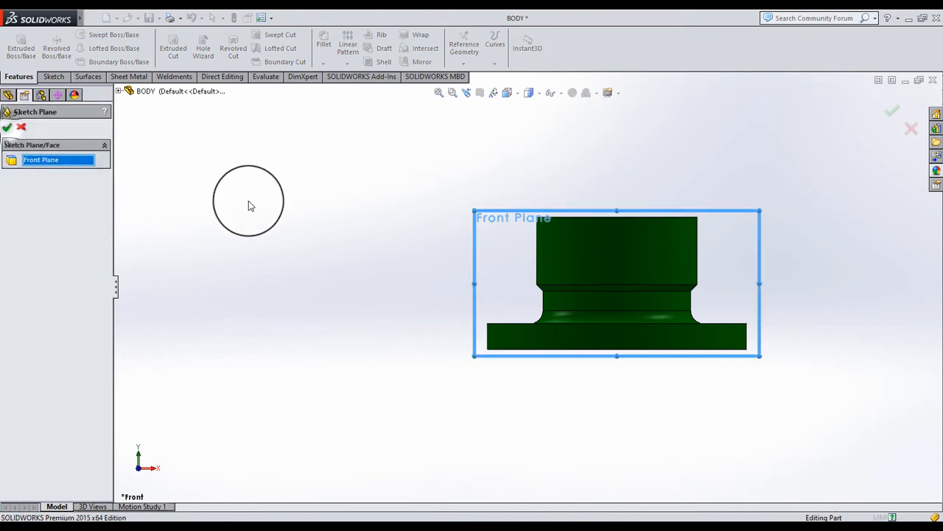
Step: Open Revolve2's Sketch2 for editing and orient the model to the front view
{"action": "left_click", "coordinate": [52, 243]}
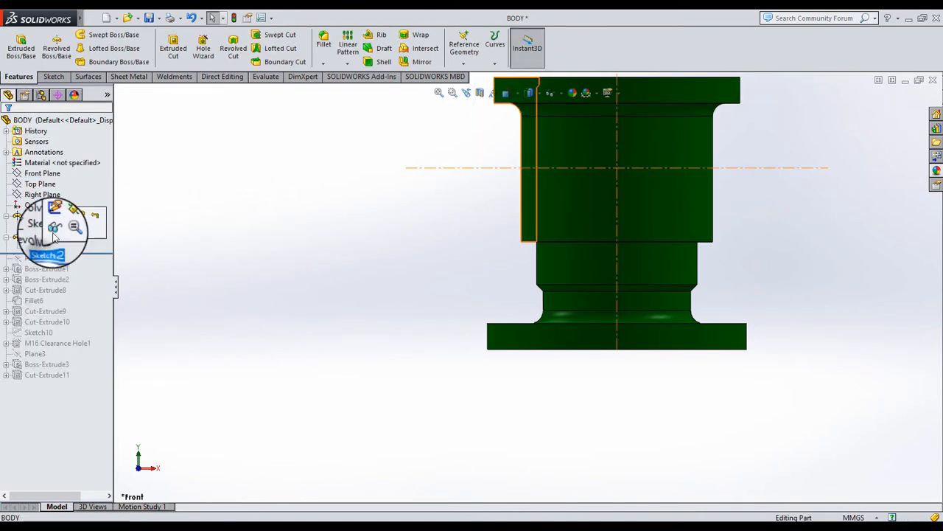
{"action": "left_click", "coordinate": [55, 208]}
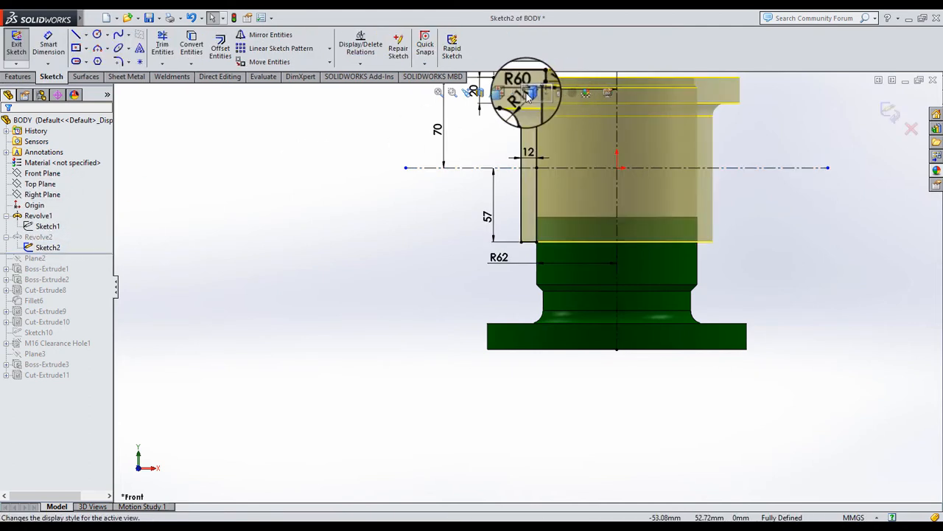
{"action": "left_click", "coordinate": [506, 93]}
{"action": "left_click", "coordinate": [567, 153]}
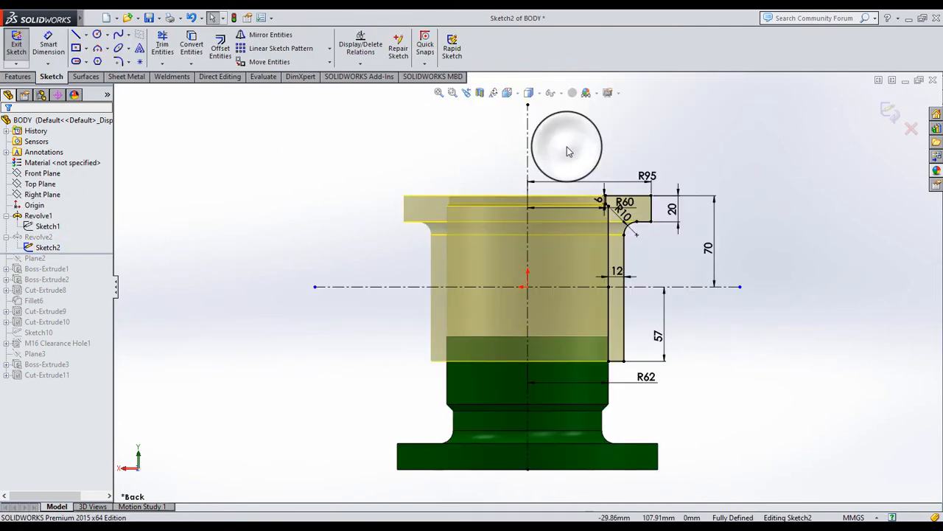
{"action": "left_click", "coordinate": [516, 95]}
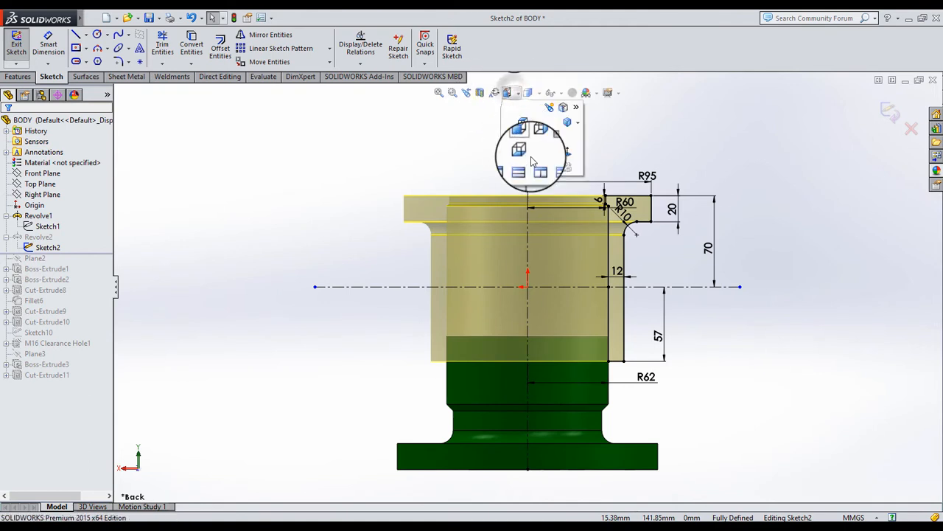
{"action": "left_click", "coordinate": [558, 160]}
Step: Rearrange Sketch2's R62 and R95 radius dimensions and align the 57 height dimension with the 70 dimension
{"action": "scroll", "coordinate": [453, 333], "scroll_direction": "down", "scroll_amount": 2}
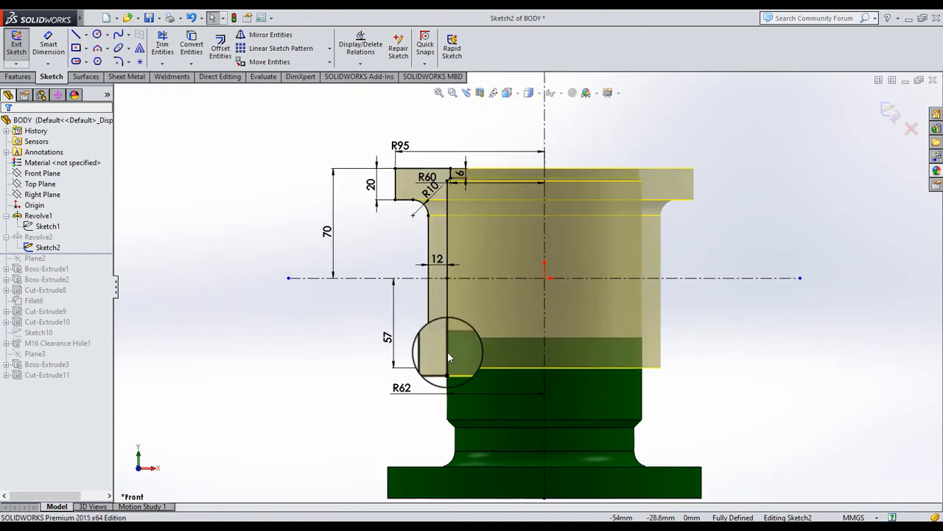
{"action": "left_click_drag", "start_coordinate": [409, 392], "coordinate": [501, 398]}
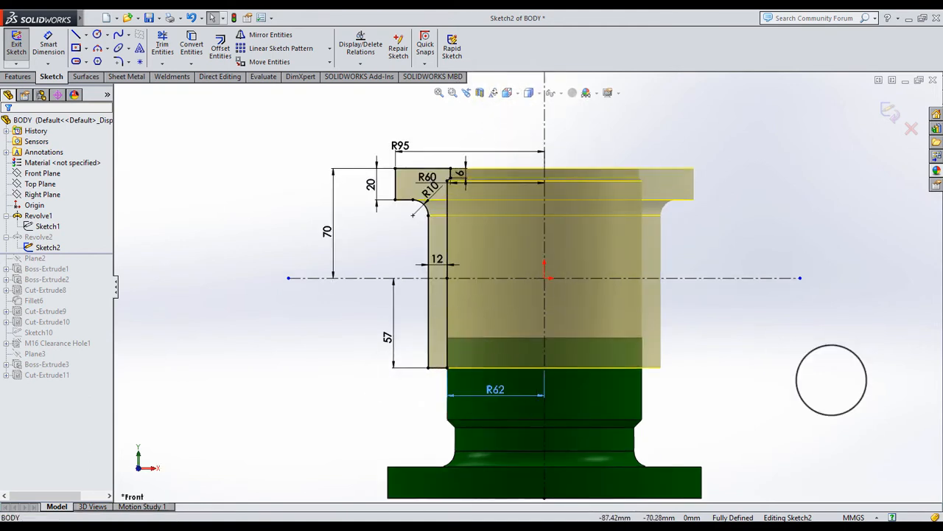
{"action": "left_click", "coordinate": [831, 379]}
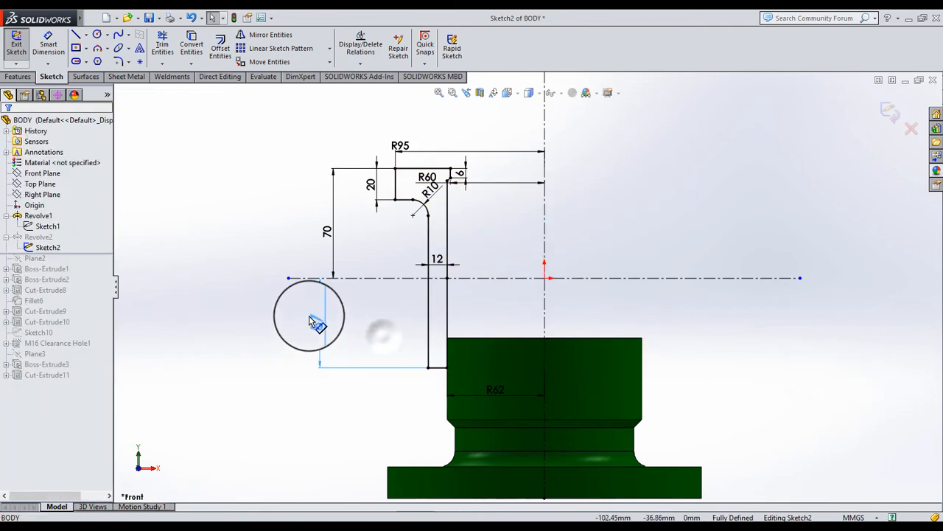
{"action": "left_click_drag", "start_coordinate": [309, 320], "coordinate": [325, 322]}
{"action": "left_click_drag", "start_coordinate": [404, 144], "coordinate": [483, 115]}
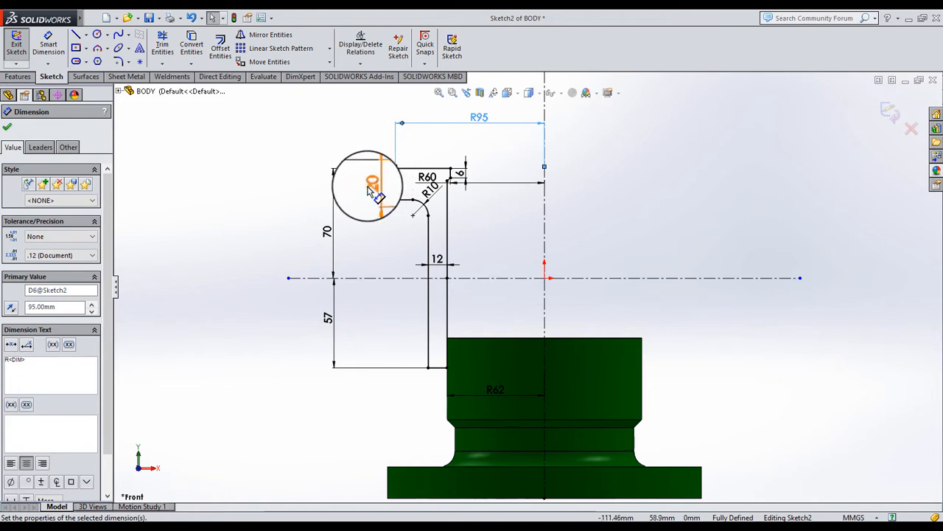
Step: Reposition the 20, 6, R60 and R10 dimensions around the upper flange so they no longer overlap
{"action": "left_click", "coordinate": [366, 187]}
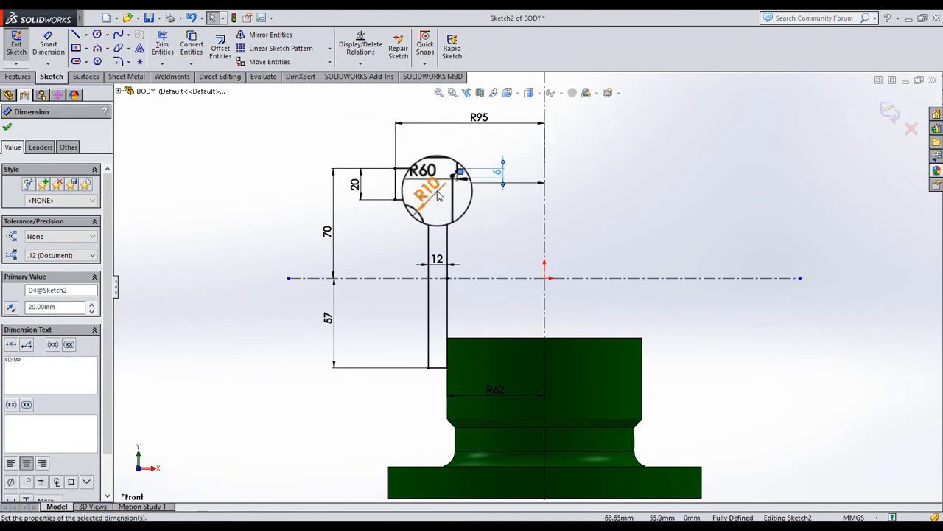
{"action": "left_click_drag", "start_coordinate": [473, 200], "coordinate": [501, 231]}
{"action": "left_click_drag", "start_coordinate": [437, 193], "coordinate": [428, 201]}
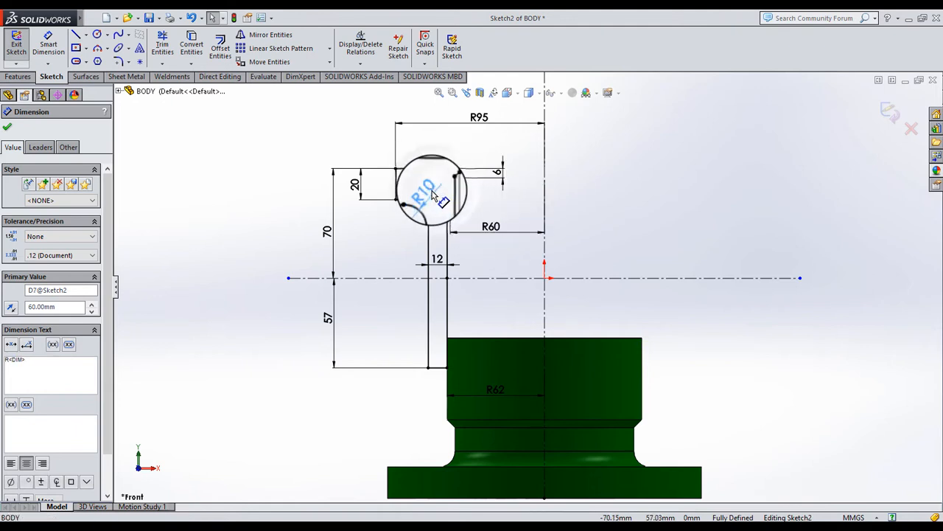
{"action": "left_click", "coordinate": [619, 188]}
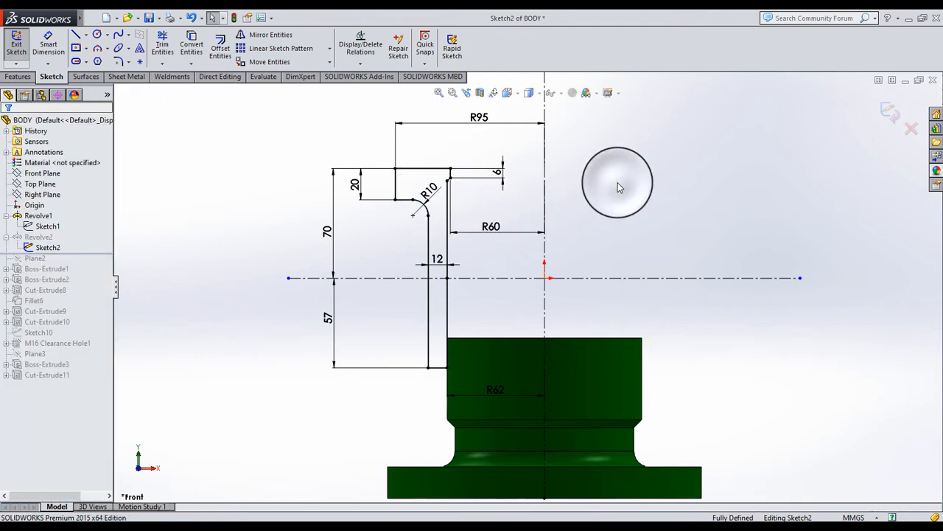
Step: Exit Sketch2 and review Revolve2's axis of revolution and angle settings
{"action": "left_click", "coordinate": [890, 114]}
{"action": "left_click", "coordinate": [38, 237]}
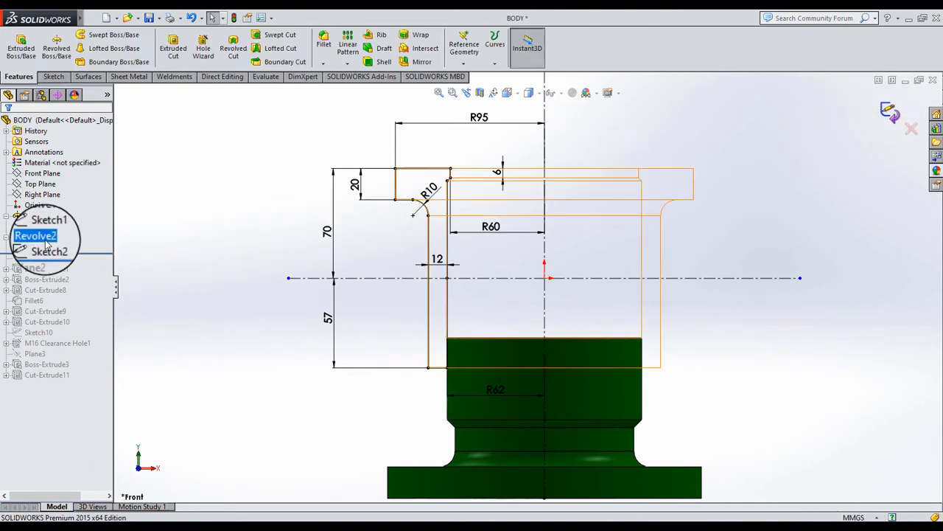
{"action": "left_click", "coordinate": [59, 206]}
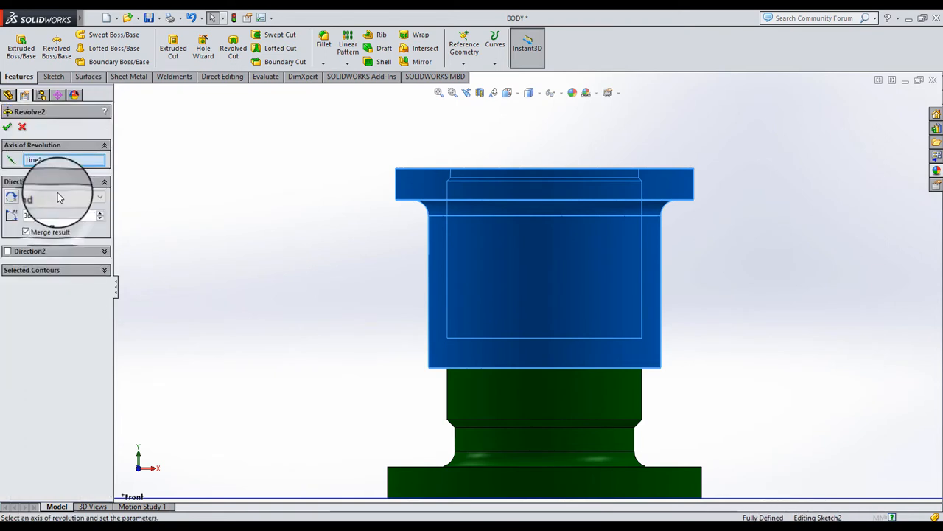
{"action": "left_click", "coordinate": [39, 165]}
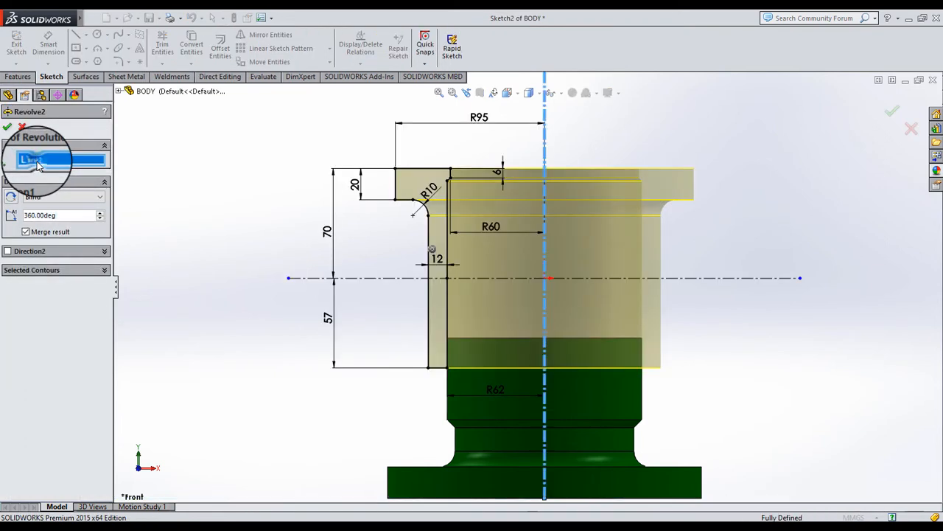
{"action": "left_click", "coordinate": [8, 127]}
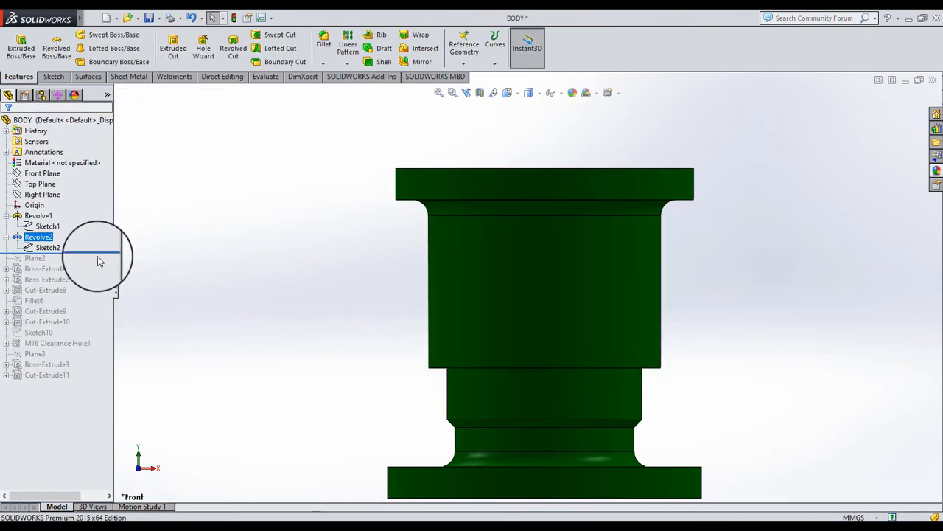
Step: Roll the feature history forward to include Plane2, turn on the display of planes and orbit to see it beside the body
{"action": "left_click", "coordinate": [136, 263]}
{"action": "left_click", "coordinate": [97, 253]}
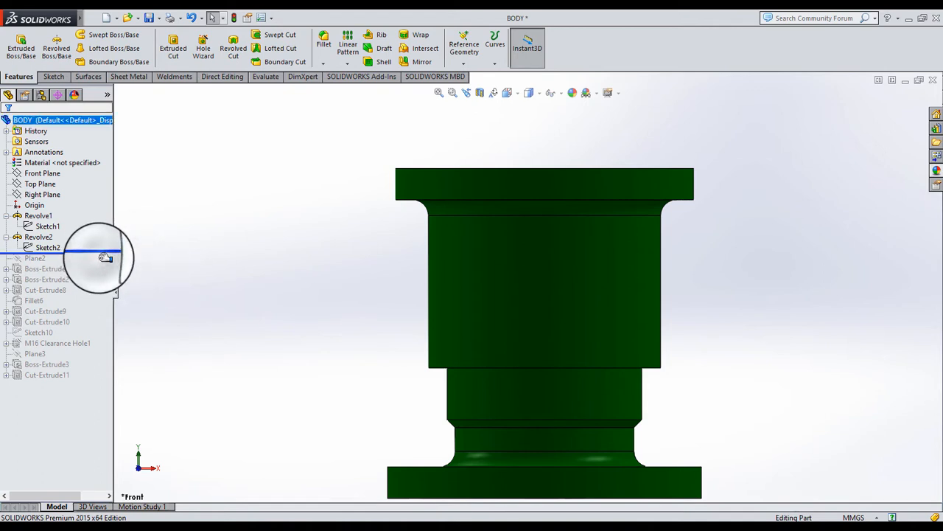
{"action": "left_click_drag", "start_coordinate": [106, 257], "coordinate": [99, 260]}
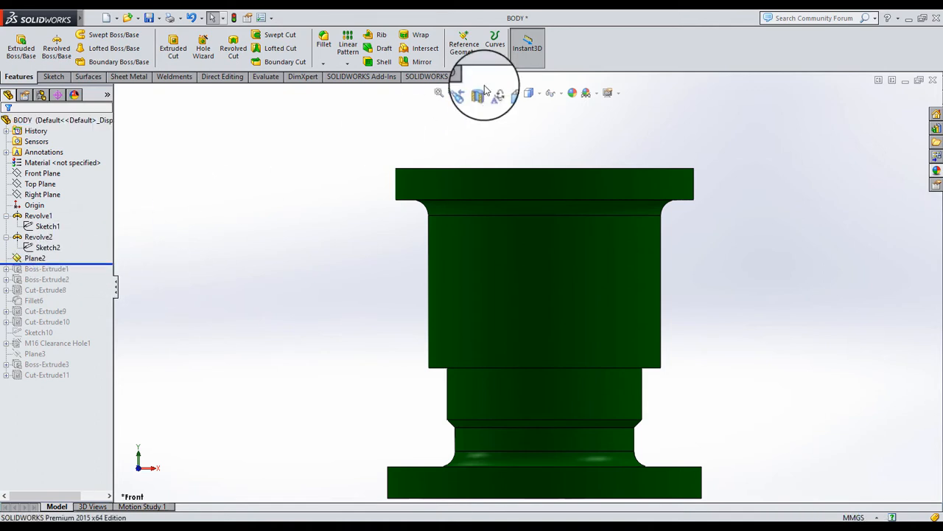
{"action": "left_click", "coordinate": [551, 90]}
{"action": "left_click", "coordinate": [552, 129]}
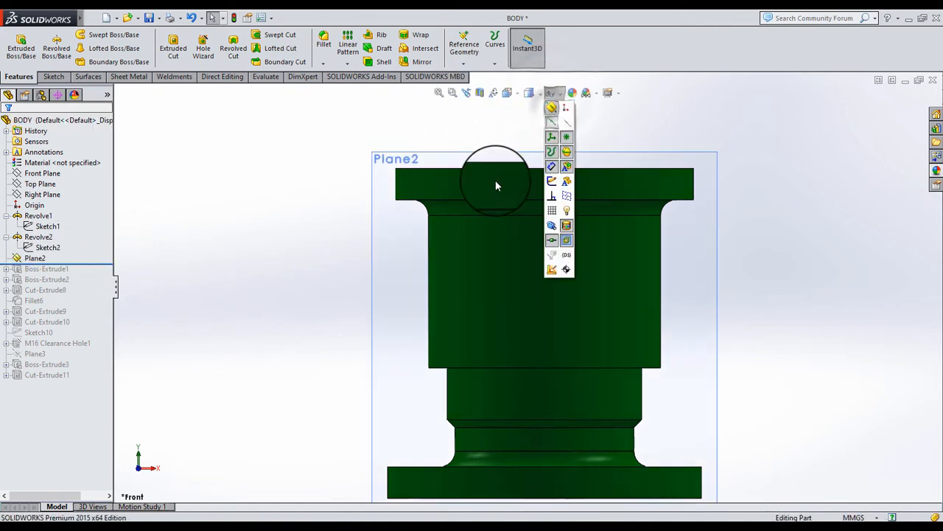
{"action": "left_click", "coordinate": [249, 200]}
{"action": "key", "text": "f"}
{"action": "middle_click_drag", "start_coordinate": [425, 243], "coordinate": [509, 269]}
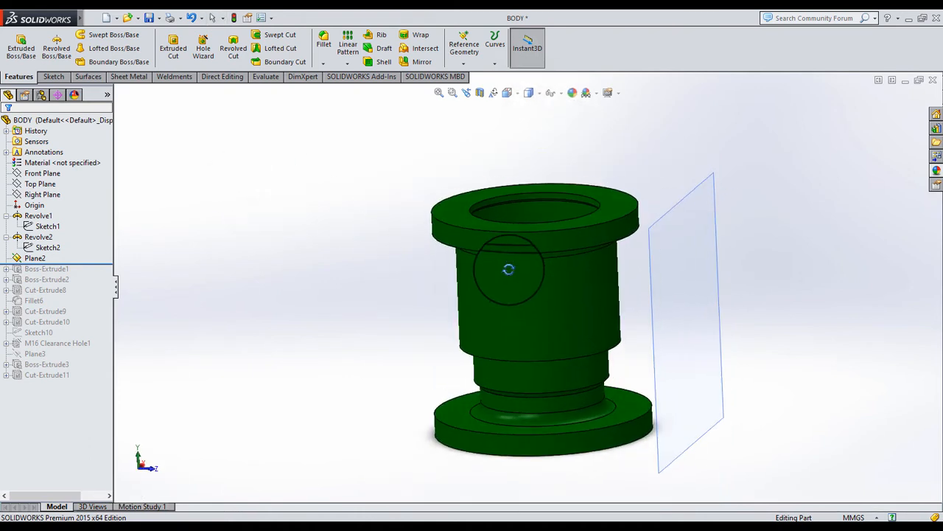
Step: Review Plane2's definition, checking its reference plane and offset distance
{"action": "left_click", "coordinate": [46, 262]}
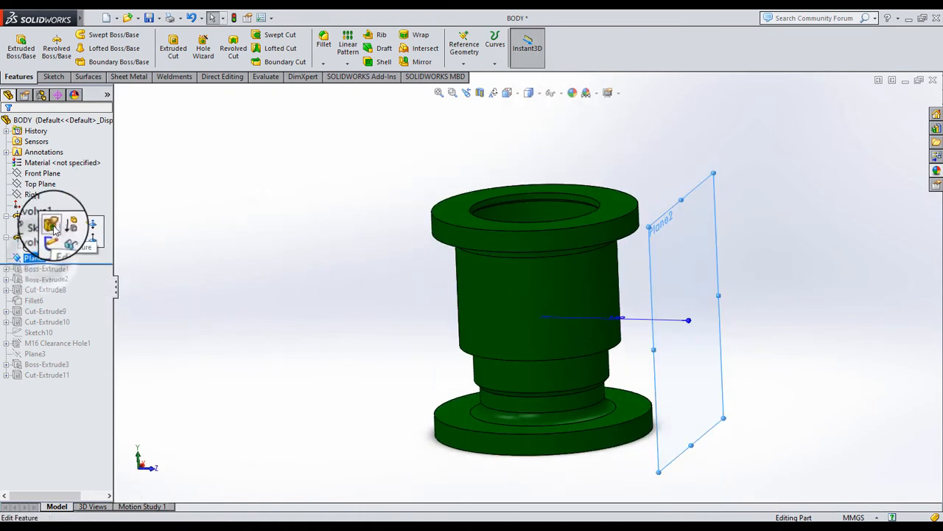
{"action": "left_click", "coordinate": [42, 225]}
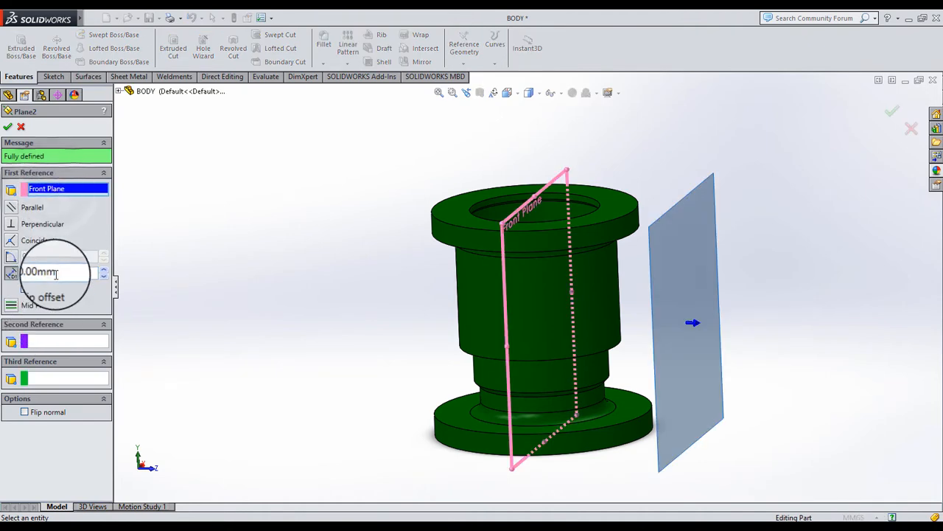
{"action": "left_click", "coordinate": [8, 127]}
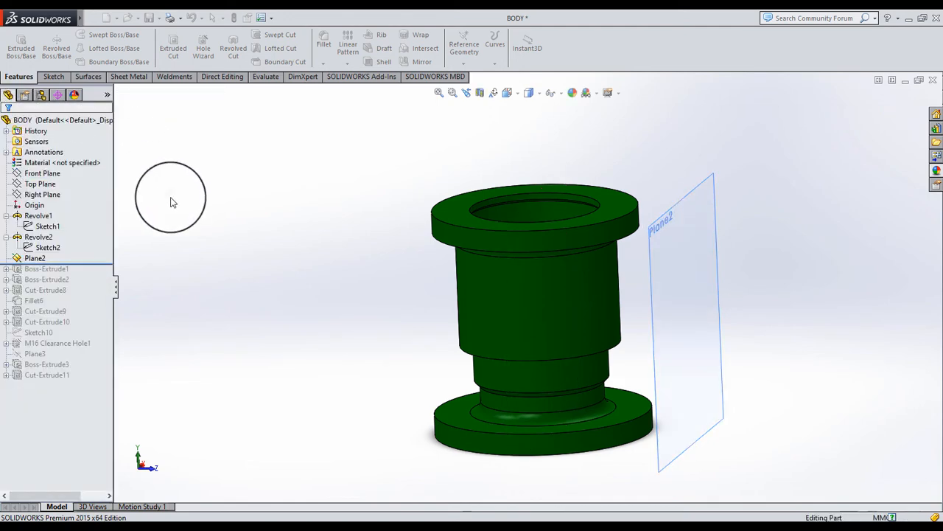
{"action": "left_click", "coordinate": [42, 261]}
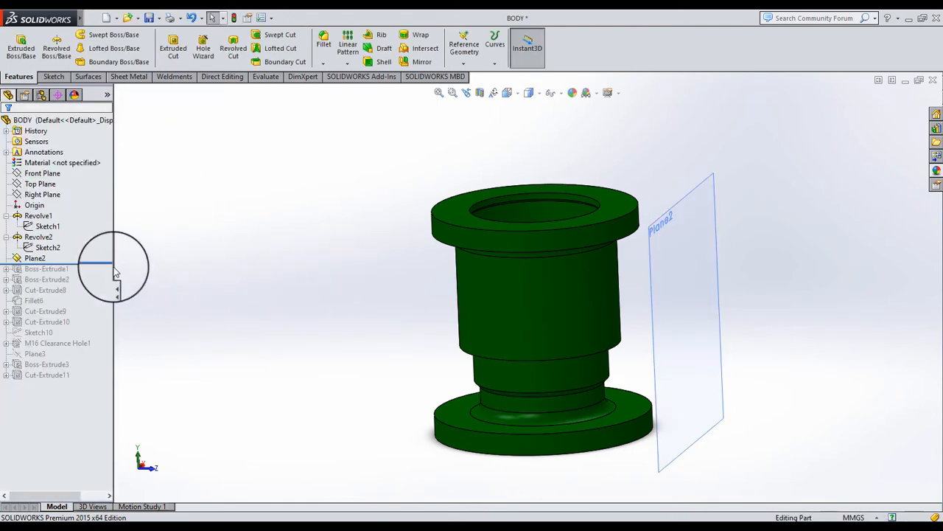
Step: Roll the feature history forward to include Boss-Extrude1 and check the sketch plane of its Sketch5
{"action": "left_click_drag", "start_coordinate": [90, 272], "coordinate": [29, 289]}
{"action": "left_click", "coordinate": [30, 289]}
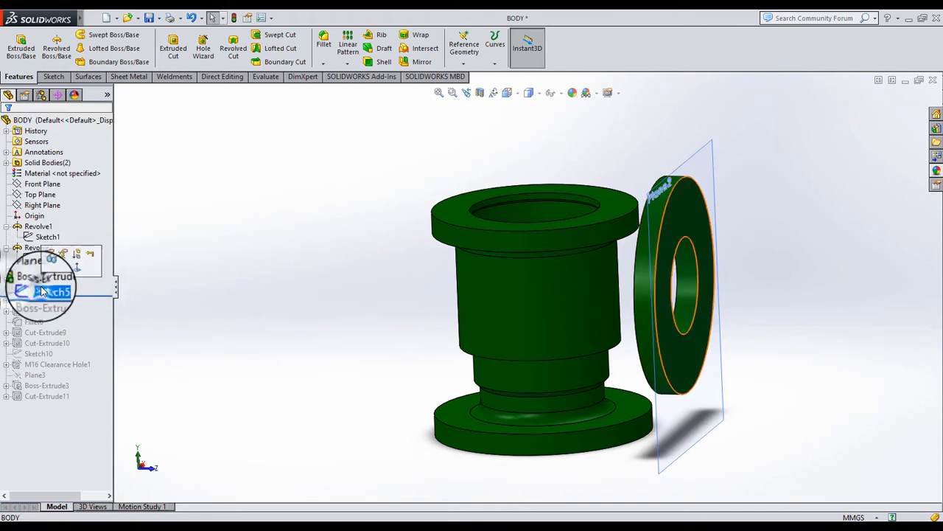
{"action": "left_click", "coordinate": [69, 211]}
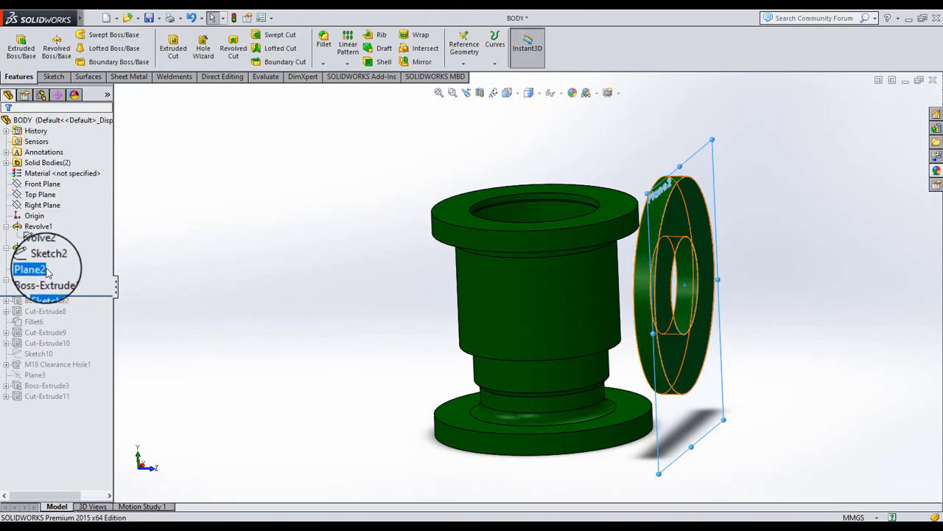
Step: Open Boss-Extrude1's Sketch5 for editing and orient the model to the front view
{"action": "left_click", "coordinate": [45, 288]}
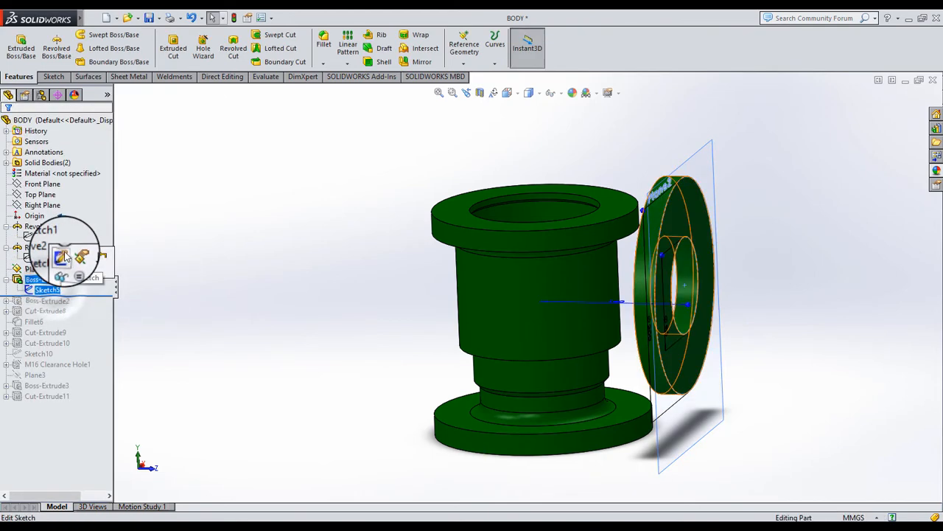
{"action": "left_click", "coordinate": [64, 256]}
{"action": "left_click", "coordinate": [513, 94]}
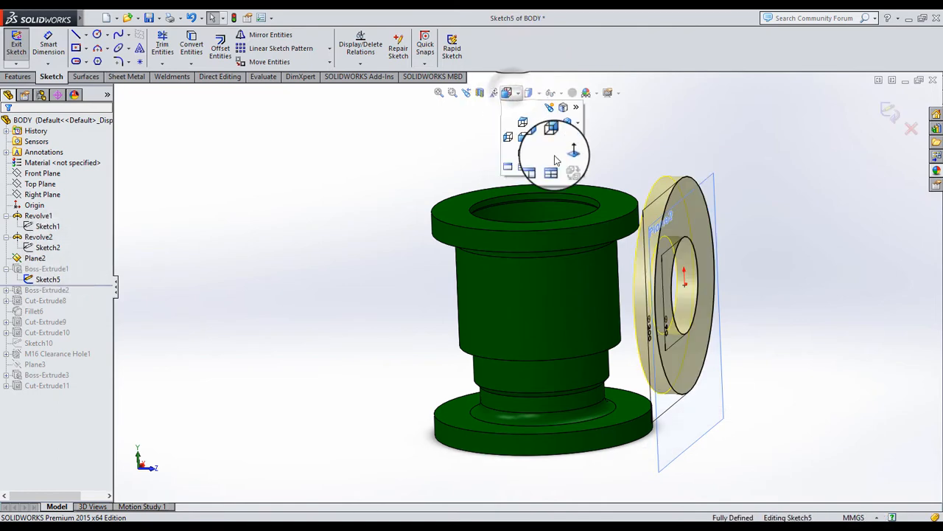
{"action": "left_click", "coordinate": [558, 150]}
Step: Reposition Sketch5's Ø200 and Ø90 diameter dimensions side by side clear of the body and exit the sketch
{"action": "left_click_drag", "start_coordinate": [380, 271], "coordinate": [249, 269]}
{"action": "left_click_drag", "start_coordinate": [442, 290], "coordinate": [281, 258]}
{"action": "left_click", "coordinate": [185, 238]}
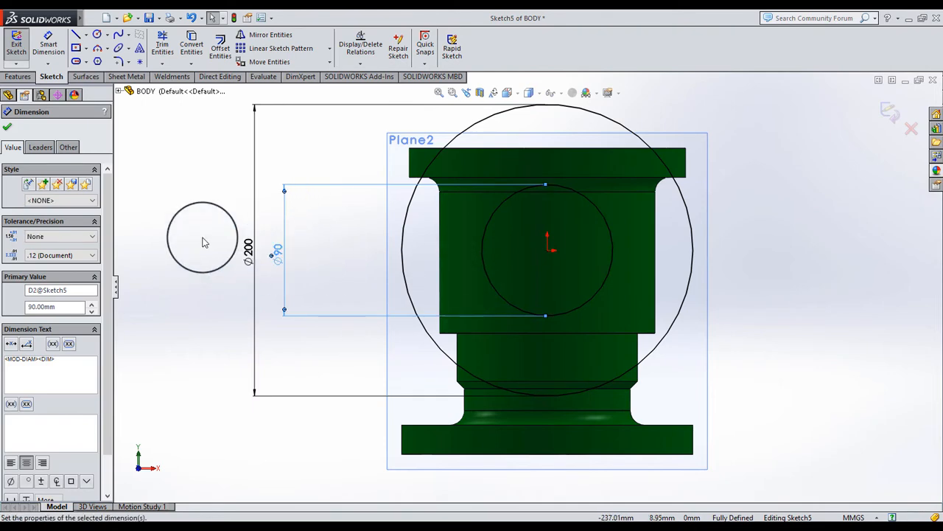
{"action": "mouse_move", "coordinate": [478, 238]}
{"action": "middle_mouse_down"}
{"action": "mouse_move", "coordinate": [502, 240]}
{"action": "mouse_move", "coordinate": [493, 258]}
{"action": "mouse_move", "coordinate": [612, 270]}
{"action": "mouse_move", "coordinate": [626, 221]}
{"action": "middle_mouse_up"}
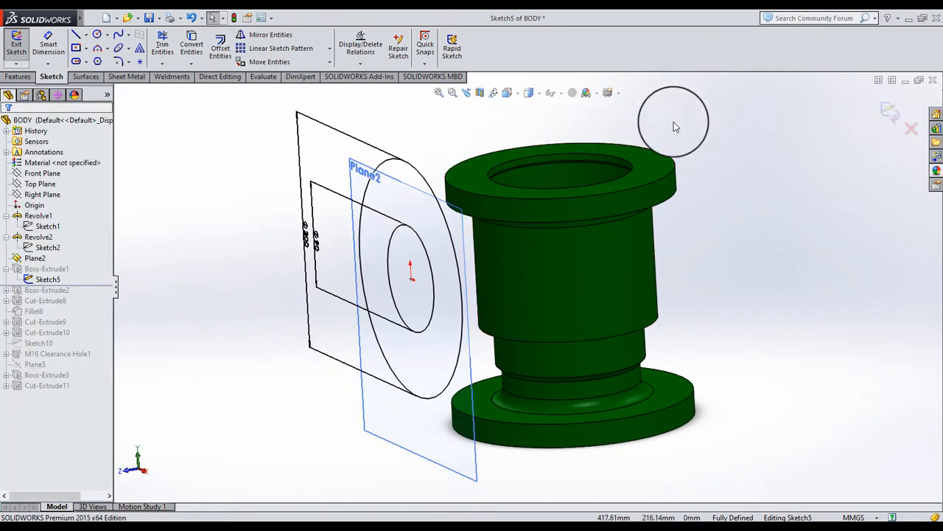
{"action": "left_click", "coordinate": [882, 118]}
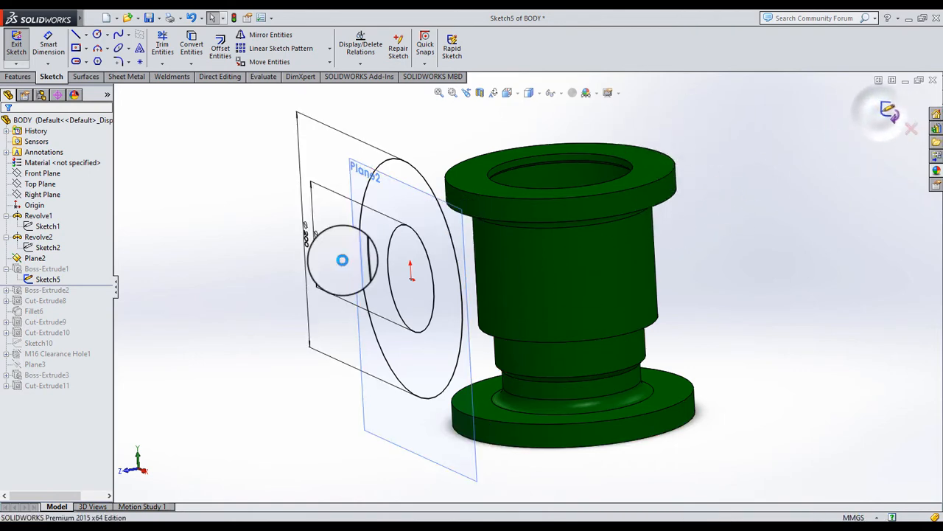
Step: Review Boss-Extrude1's extrusion settings for the side flange
{"action": "left_click", "coordinate": [37, 258]}
{"action": "left_click", "coordinate": [45, 278]}
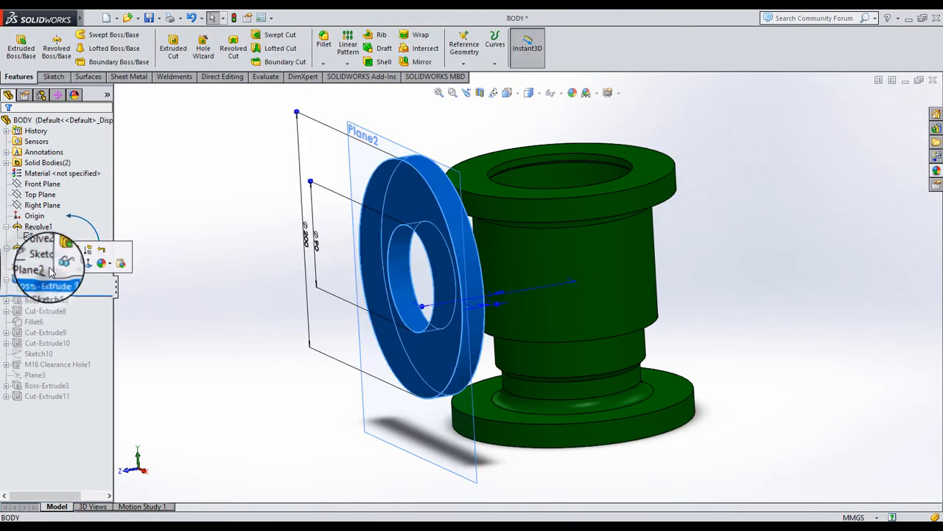
{"action": "left_click", "coordinate": [63, 246]}
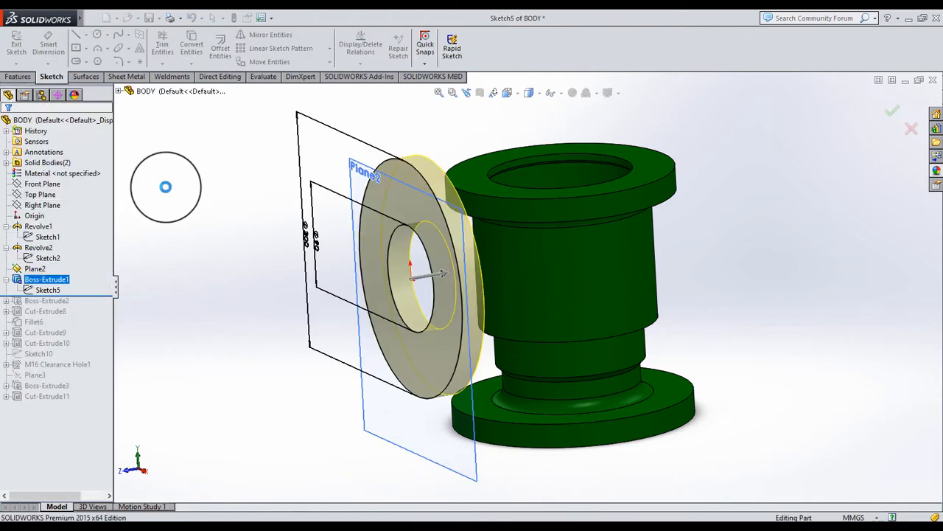
Step: Roll the feature history forward to include Boss-Extrude2 and check which flange face its Sketch6 is drawn on
{"action": "left_click_drag", "start_coordinate": [96, 297], "coordinate": [102, 304]}
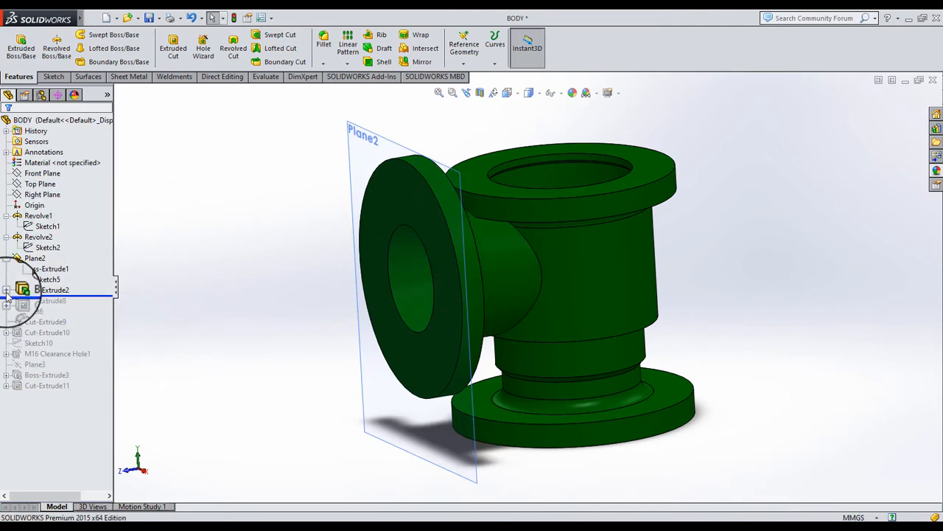
{"action": "left_click", "coordinate": [6, 291]}
{"action": "left_click", "coordinate": [48, 299]}
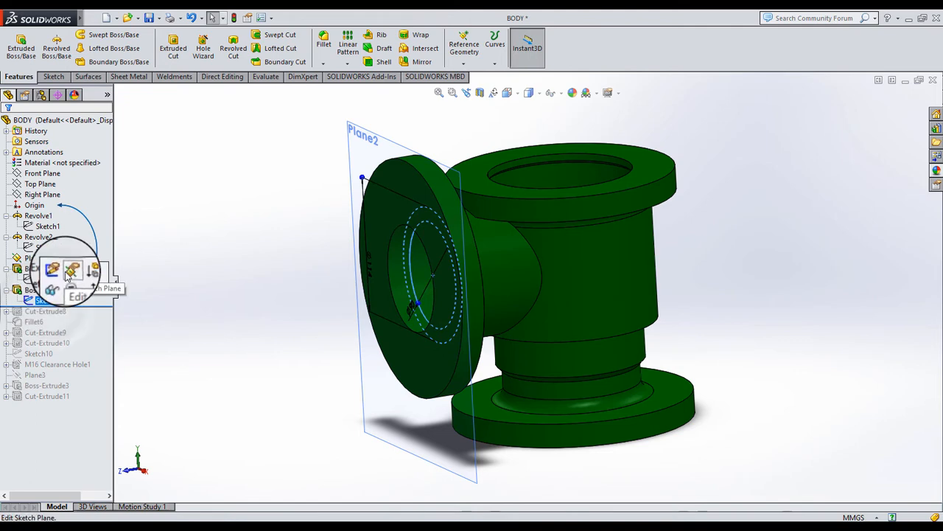
{"action": "left_click", "coordinate": [70, 272]}
{"action": "middle_click_drag", "start_coordinate": [255, 255], "coordinate": [185, 266]}
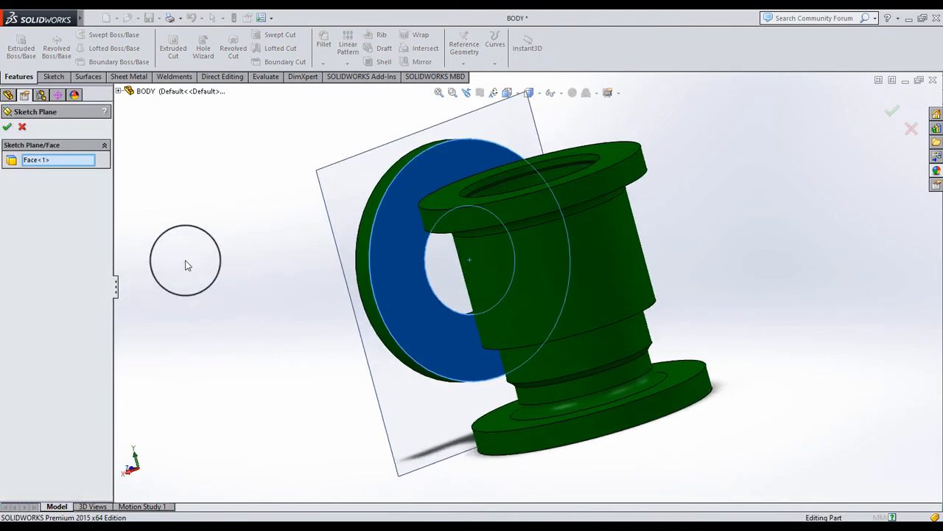
{"action": "left_click", "coordinate": [40, 162]}
{"action": "mouse_move", "coordinate": [272, 208]}
{"action": "middle_mouse_down"}
{"action": "mouse_move", "coordinate": [308, 223]}
{"action": "mouse_move", "coordinate": [380, 190]}
{"action": "middle_mouse_up"}
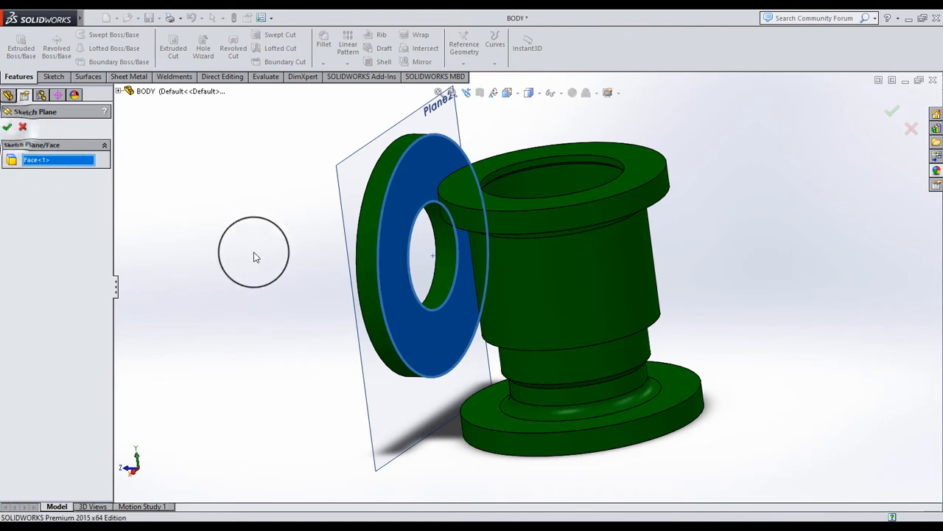
{"action": "left_click", "coordinate": [219, 276]}
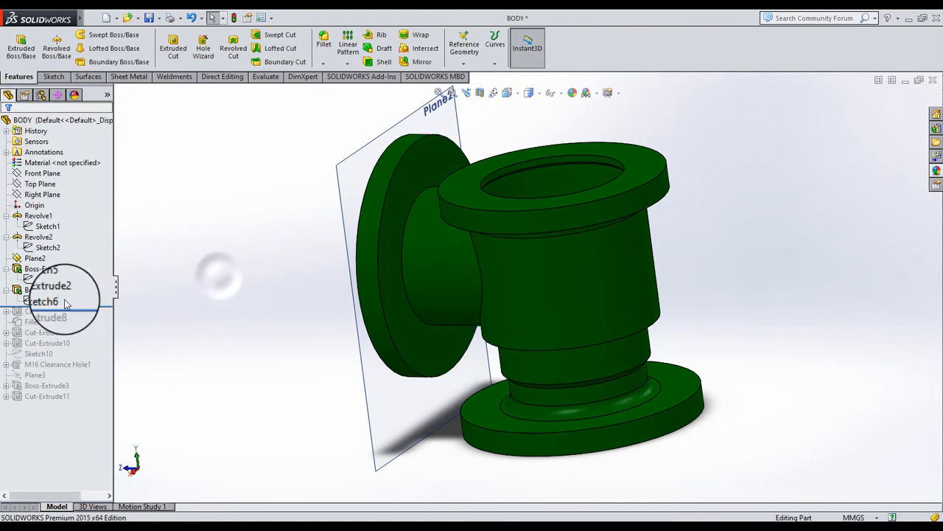
Step: Open Boss-Extrude2's Sketch6 for editing and orient the model to the back view
{"action": "left_click", "coordinate": [46, 300]}
{"action": "left_click", "coordinate": [63, 273]}
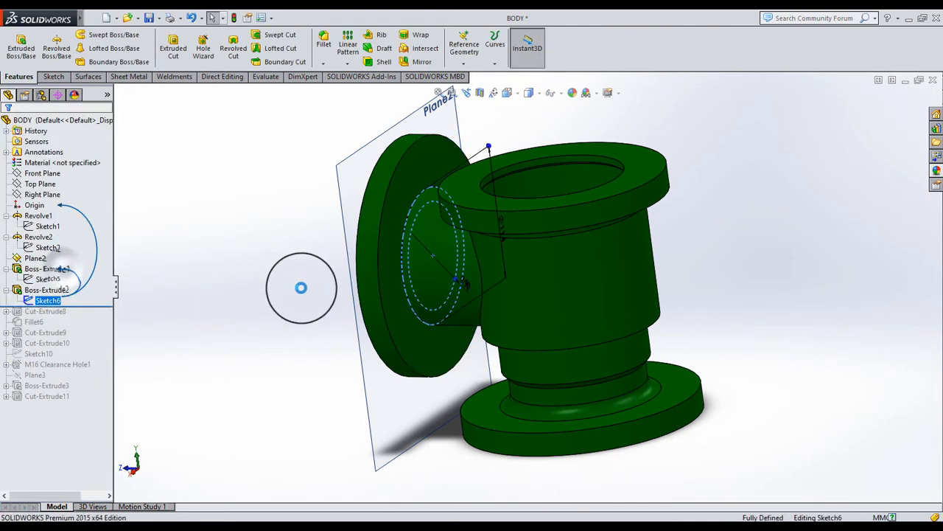
{"action": "left_click", "coordinate": [508, 93]}
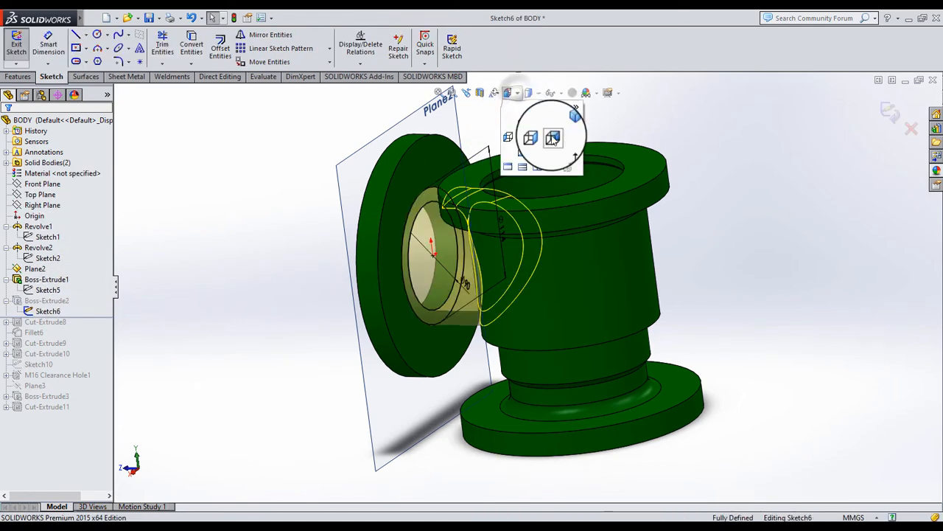
{"action": "left_click", "coordinate": [551, 139]}
Step: Reposition Sketch6's Ø90 and Ø114 diameter dimensions clear of the body and exit the sketch
{"action": "left_click_drag", "start_coordinate": [570, 318], "coordinate": [335, 332]}
{"action": "left_click_drag", "start_coordinate": [681, 283], "coordinate": [279, 337]}
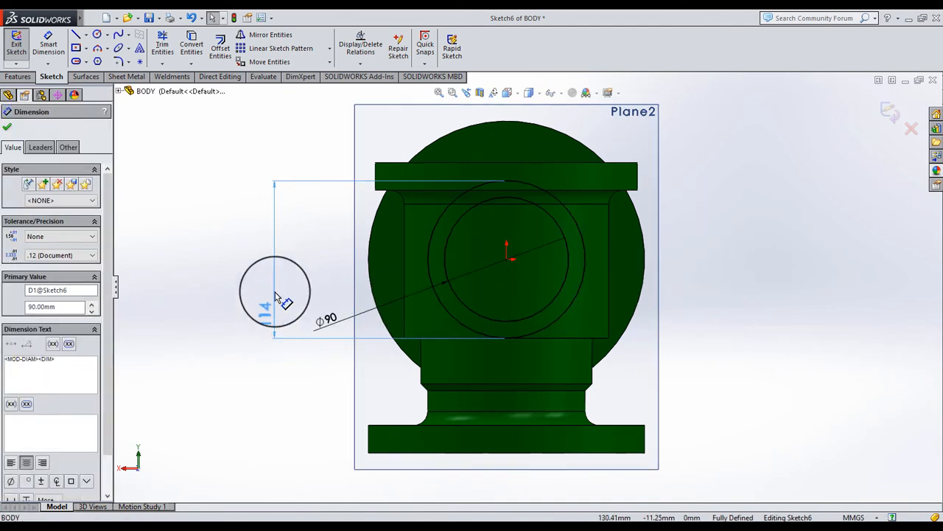
{"action": "left_click", "coordinate": [341, 244]}
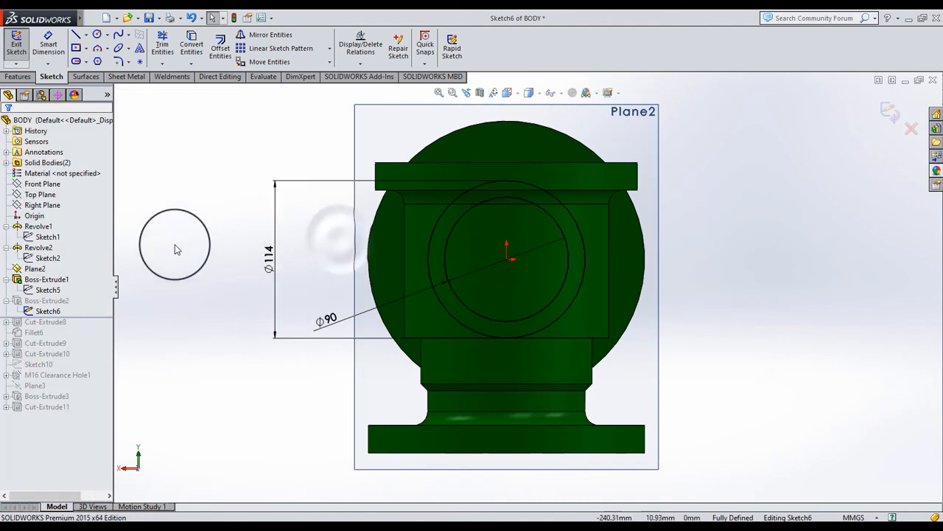
{"action": "mouse_move", "coordinate": [568, 258]}
{"action": "middle_mouse_down"}
{"action": "mouse_move", "coordinate": [496, 280]}
{"action": "mouse_move", "coordinate": [524, 275]}
{"action": "middle_mouse_up"}
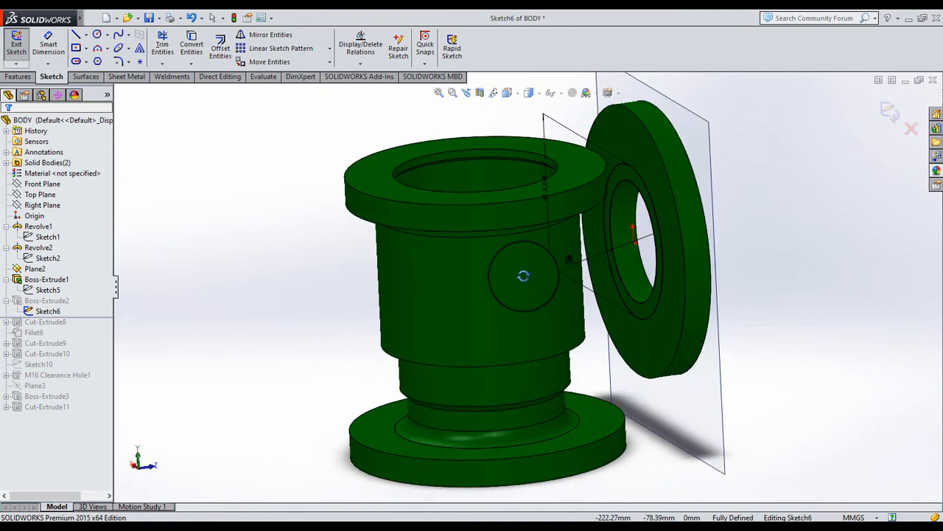
{"action": "left_click", "coordinate": [891, 114]}
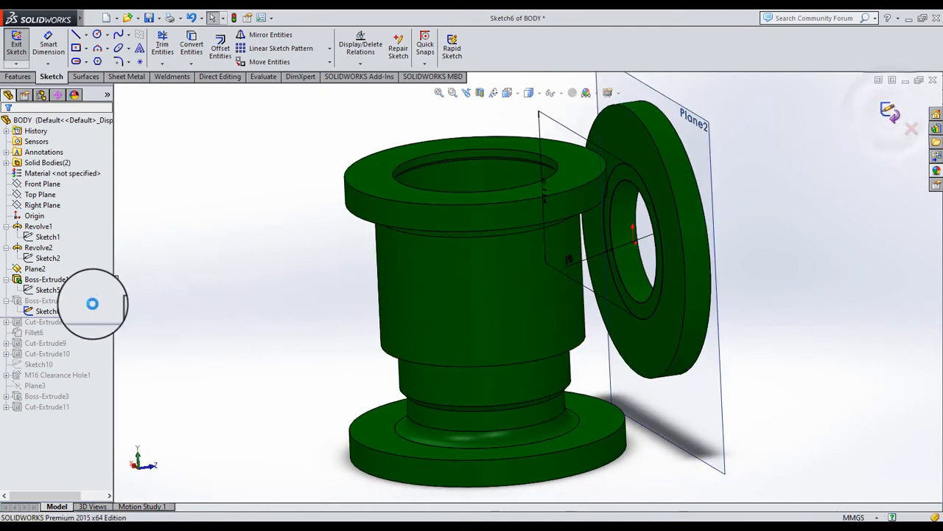
Step: Review Boss-Extrude2's extrusion settings, including its end condition and feature scope
{"action": "left_click", "coordinate": [46, 290]}
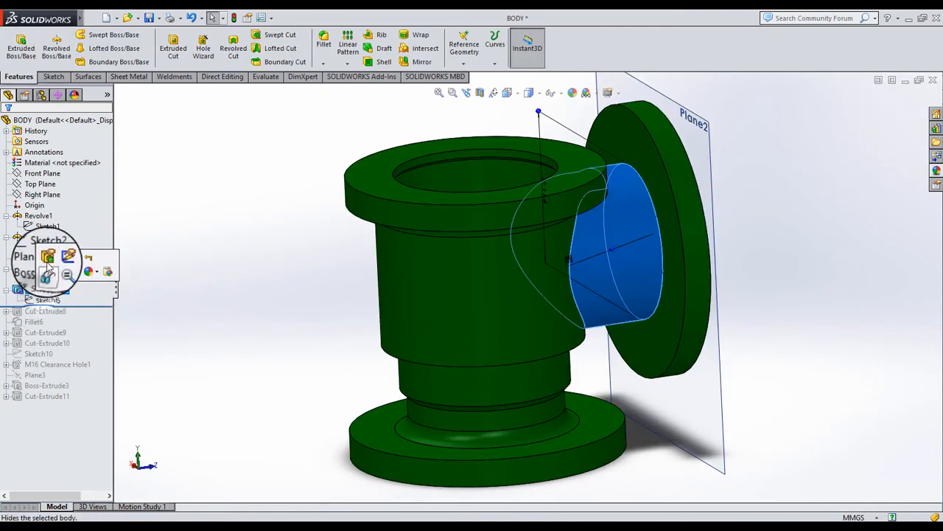
{"action": "left_click", "coordinate": [59, 266]}
{"action": "left_click", "coordinate": [76, 280]}
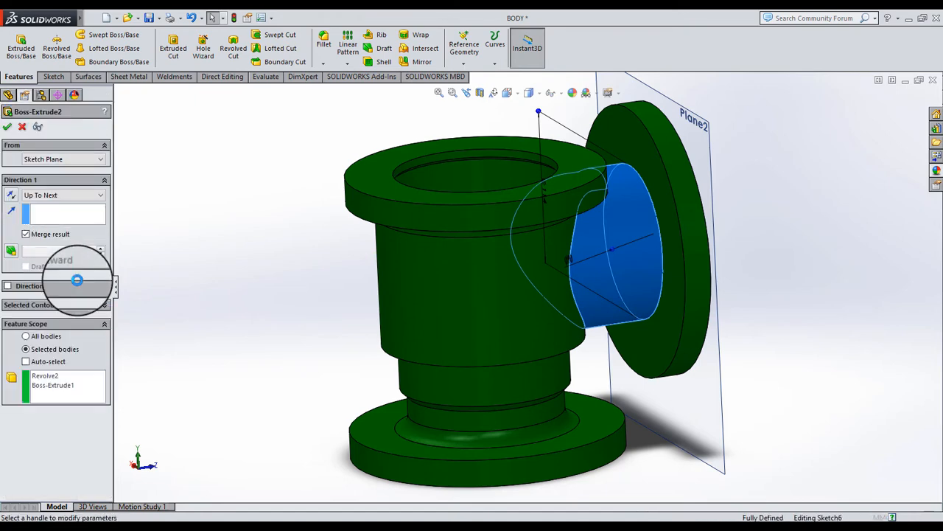
{"action": "left_click", "coordinate": [39, 196]}
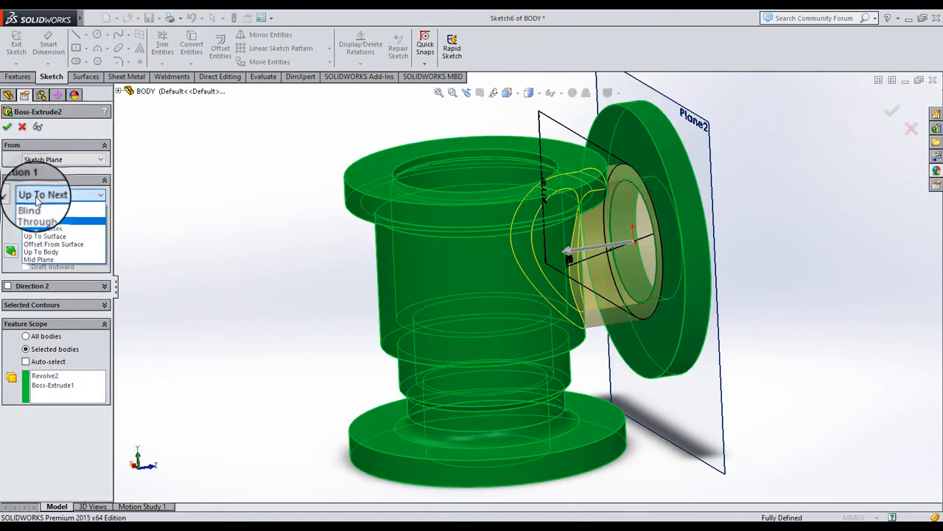
{"action": "left_click", "coordinate": [36, 199]}
{"action": "left_click", "coordinate": [8, 126]}
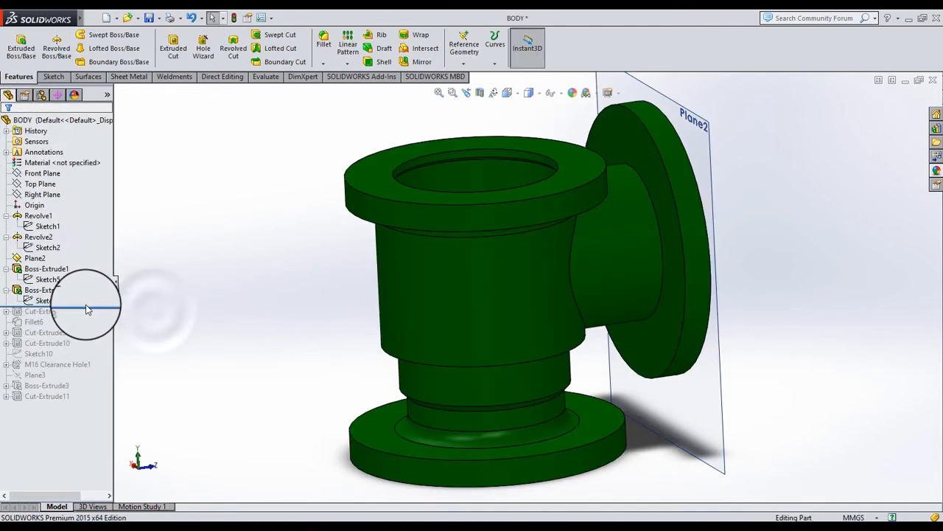
Step: Roll the feature history forward to include Cut-Extrude8 and inspect its Sketch7 circle on the side flange
{"action": "left_click_drag", "start_coordinate": [94, 305], "coordinate": [9, 313]}
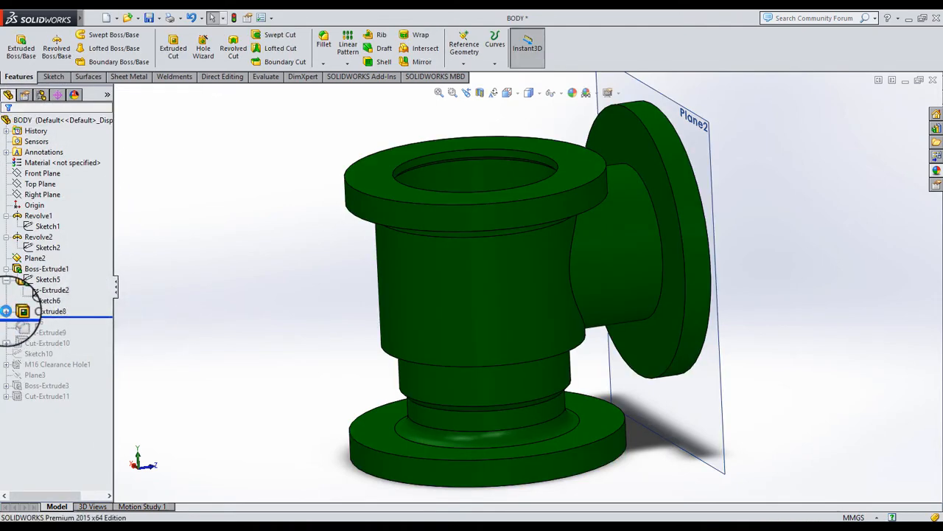
{"action": "middle_click_drag", "start_coordinate": [376, 273], "coordinate": [277, 348]}
{"action": "left_click", "coordinate": [6, 311]}
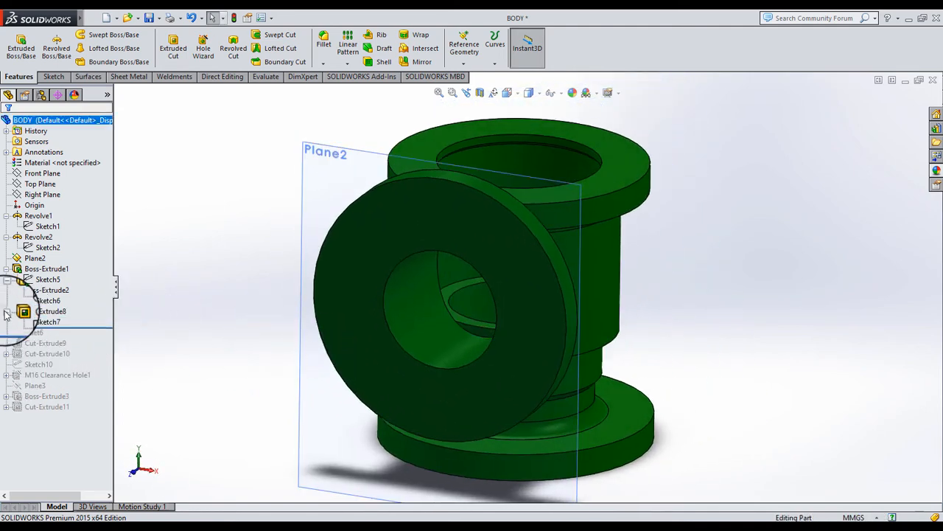
{"action": "left_click", "coordinate": [37, 323]}
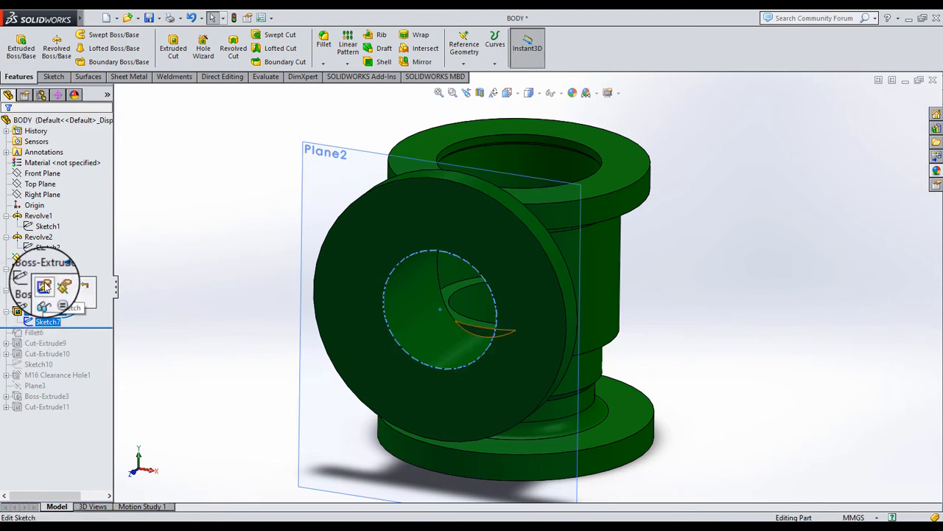
{"action": "left_click", "coordinate": [44, 287]}
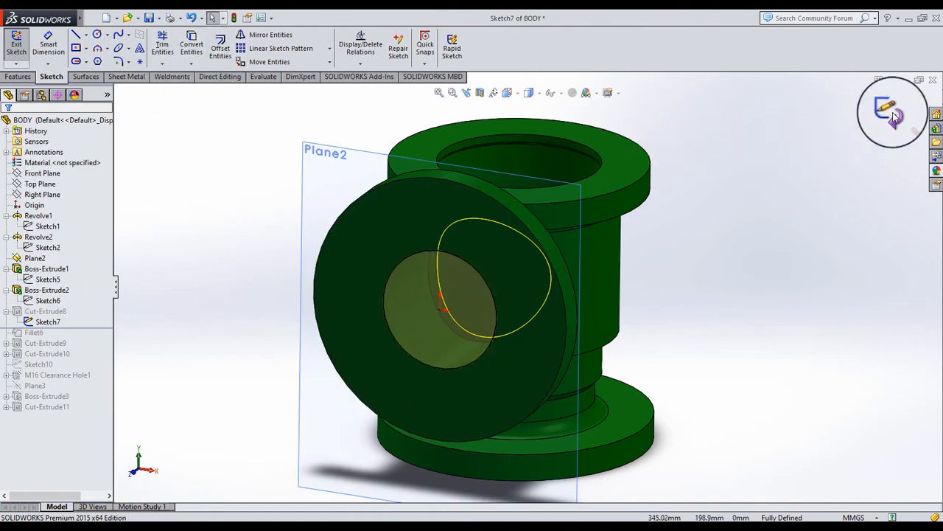
{"action": "key", "text": "ctrl+b"}
Step: Review Cut-Extrude8's settings and its available end conditions, viewing the cut preview inside the body
{"action": "left_click", "coordinate": [52, 311]}
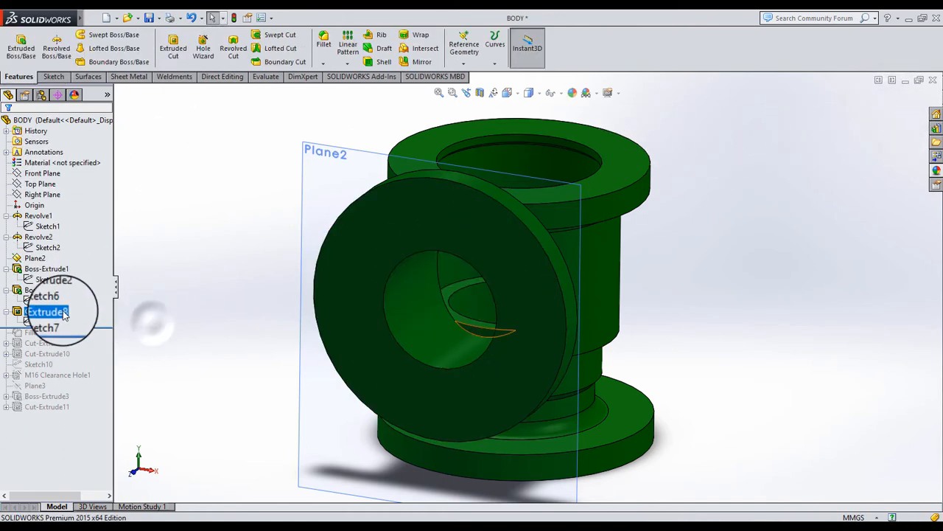
{"action": "left_click", "coordinate": [67, 285]}
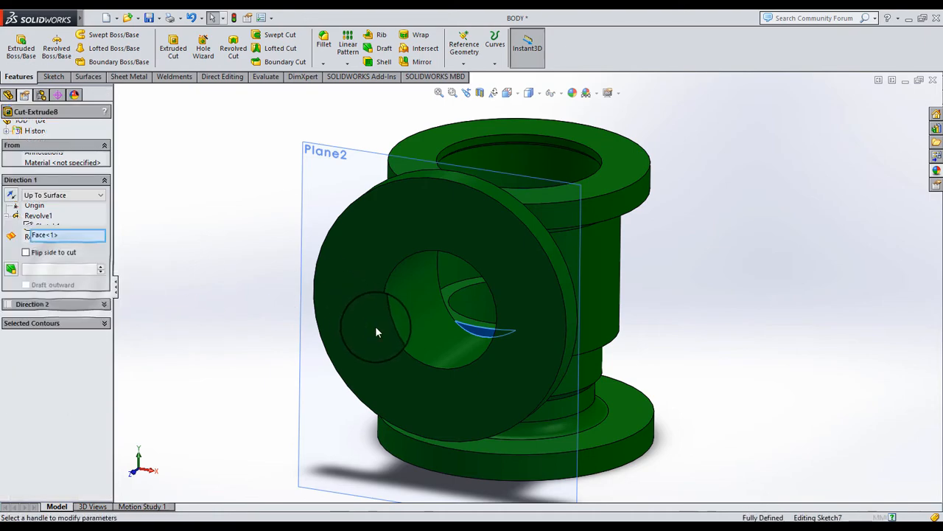
{"action": "middle_click_drag", "start_coordinate": [440, 312], "coordinate": [361, 432]}
{"action": "left_click", "coordinate": [65, 197]}
{"action": "scroll", "coordinate": [519, 178], "scroll_direction": "down", "scroll_amount": 5}
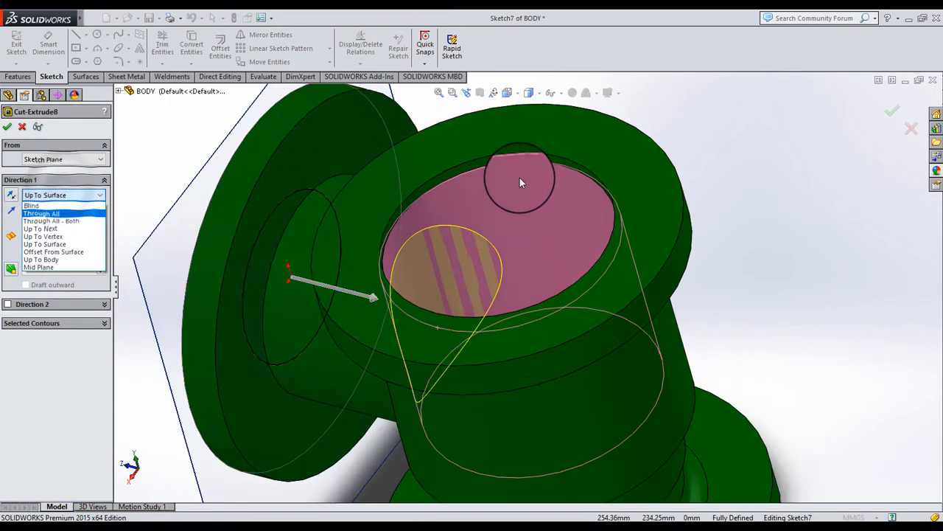
{"action": "scroll", "coordinate": [551, 291], "scroll_direction": "up", "scroll_amount": 4}
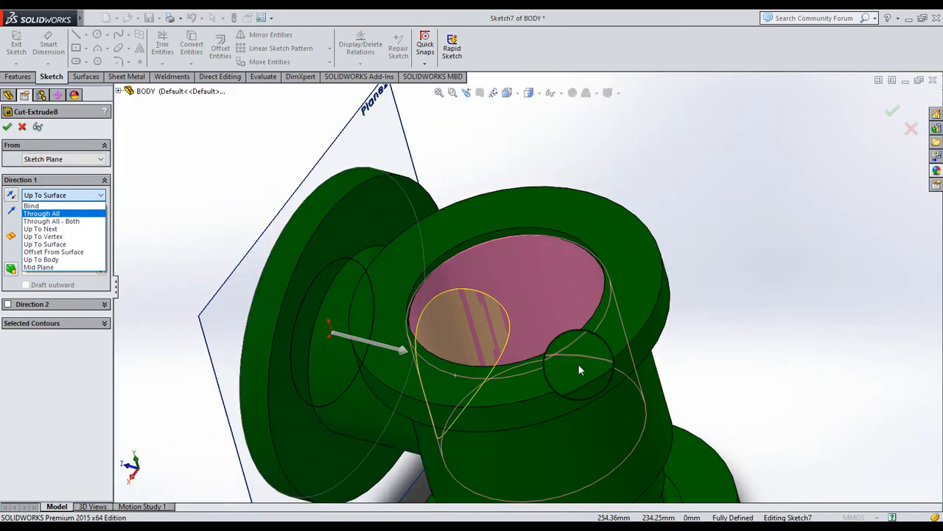
{"action": "scroll", "coordinate": [529, 286], "scroll_direction": "up", "scroll_amount": 6}
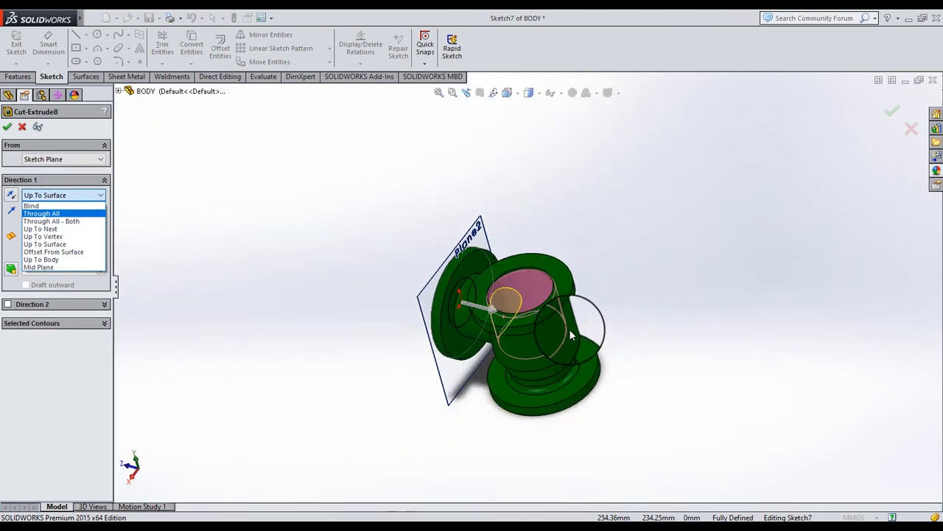
{"action": "scroll", "coordinate": [530, 282], "scroll_direction": "up", "scroll_amount": 1}
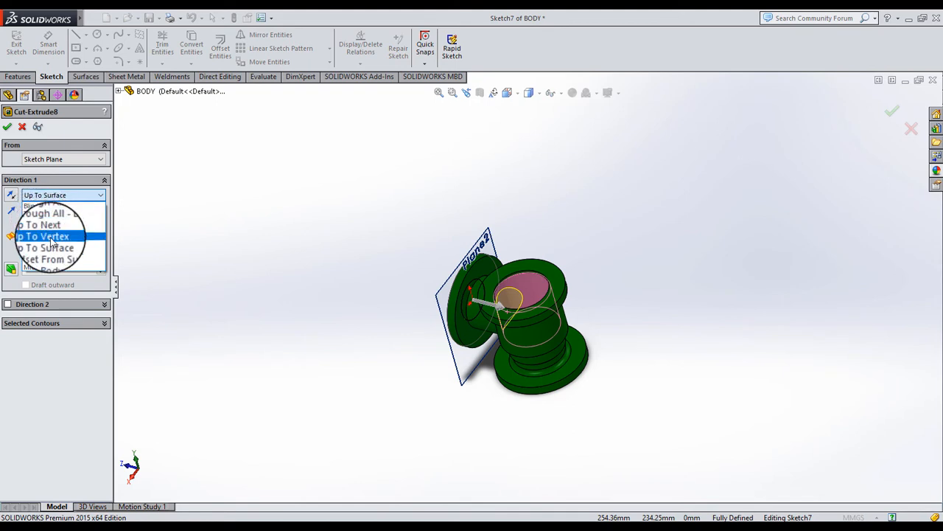
{"action": "left_click", "coordinate": [22, 127]}
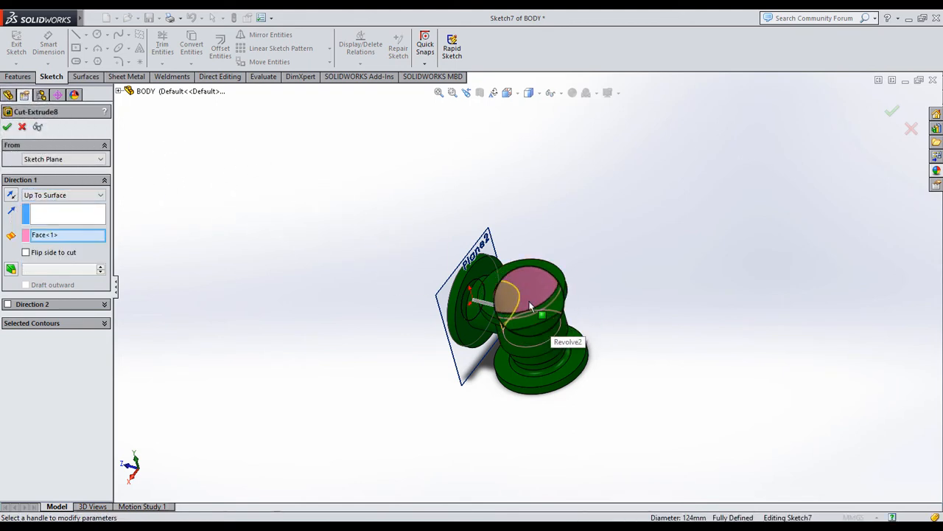
Step: Examine the inner body face that Cut-Extrude8 is set to end on and close the feature's settings
{"action": "scroll", "coordinate": [529, 302], "scroll_direction": "down", "scroll_amount": 3}
{"action": "middle_click_drag", "start_coordinate": [521, 310], "coordinate": [529, 285]}
{"action": "scroll", "coordinate": [529, 284], "scroll_direction": "down", "scroll_amount": 4}
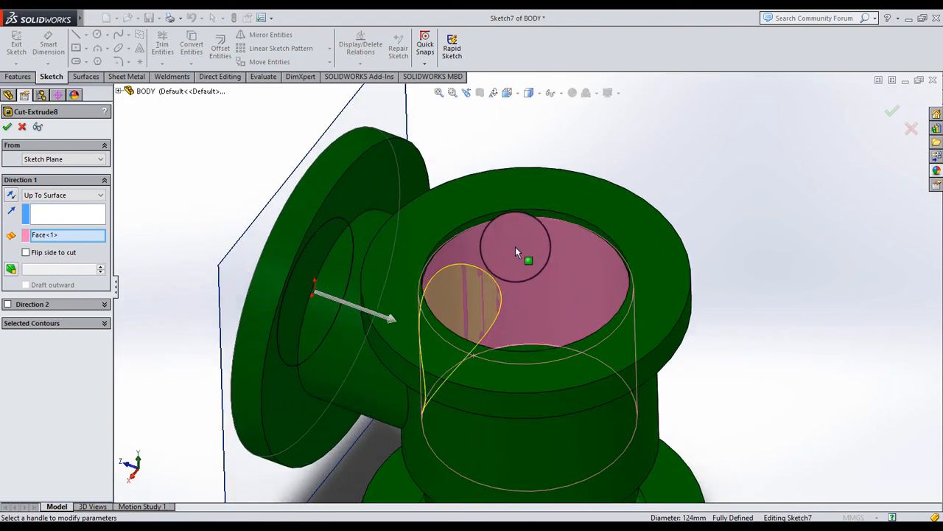
{"action": "middle_click_drag", "start_coordinate": [477, 256], "coordinate": [503, 377]}
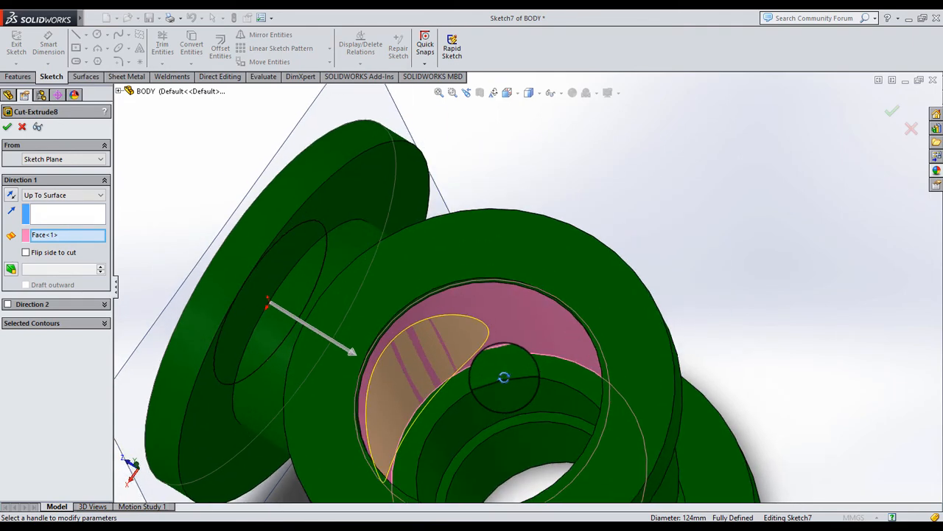
{"action": "left_click", "coordinate": [8, 129]}
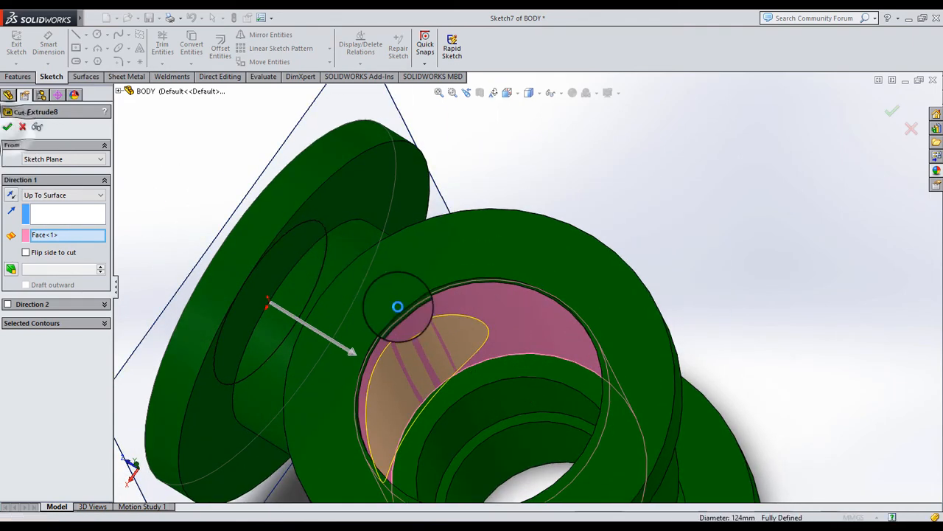
Step: Roll the feature history forward to include Fillet6 and review its selected edge and radius settings
{"action": "scroll", "coordinate": [504, 361], "scroll_direction": "up", "scroll_amount": 1}
{"action": "middle_click_drag", "start_coordinate": [504, 361], "coordinate": [519, 327]}
{"action": "scroll", "coordinate": [548, 289], "scroll_direction": "up", "scroll_amount": 1}
{"action": "left_click_drag", "start_coordinate": [71, 336], "coordinate": [80, 335]}
{"action": "middle_click_drag", "start_coordinate": [495, 329], "coordinate": [525, 289]}
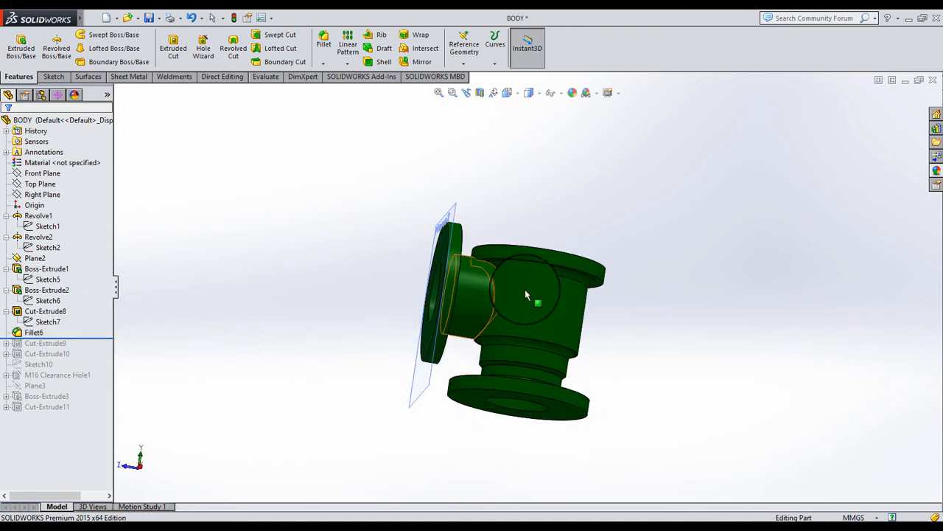
{"action": "scroll", "coordinate": [525, 289], "scroll_direction": "up", "scroll_amount": 2}
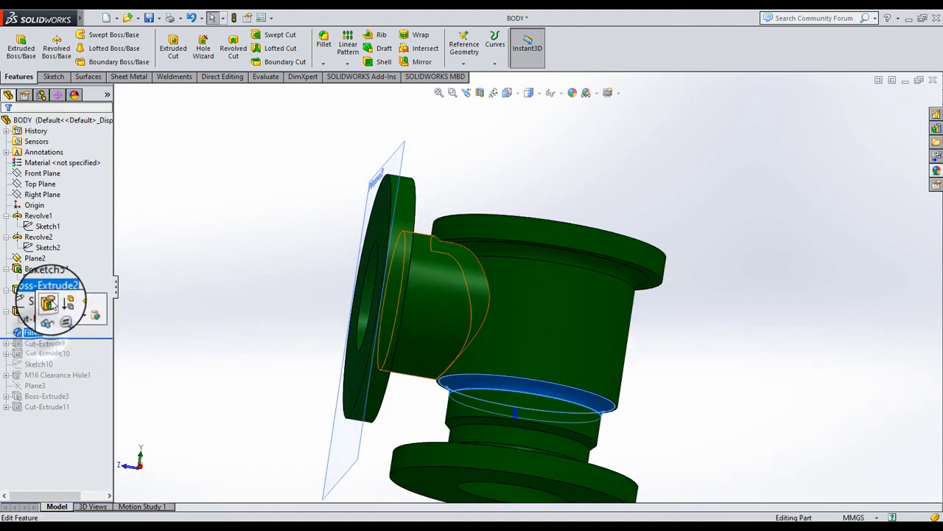
{"action": "left_click", "coordinate": [43, 308]}
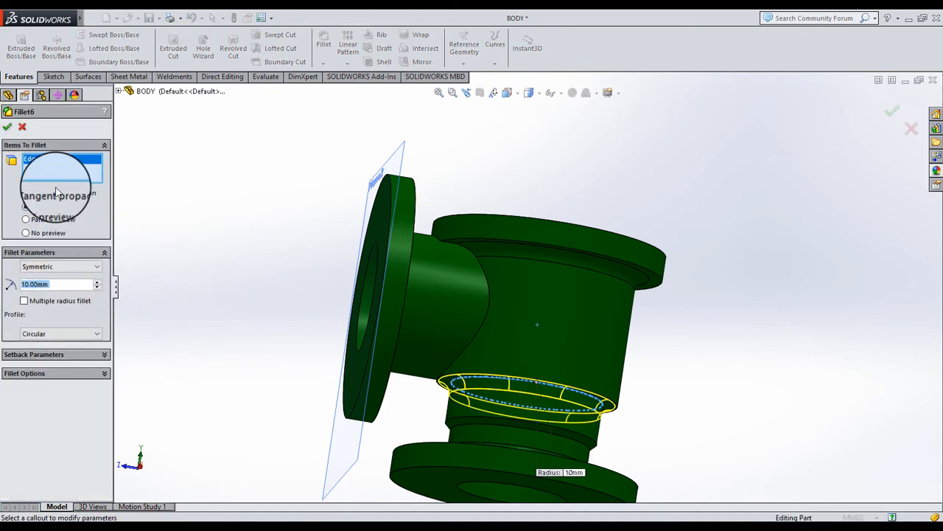
{"action": "left_click", "coordinate": [51, 159]}
{"action": "scroll", "coordinate": [325, 295], "scroll_direction": "up", "scroll_amount": 5}
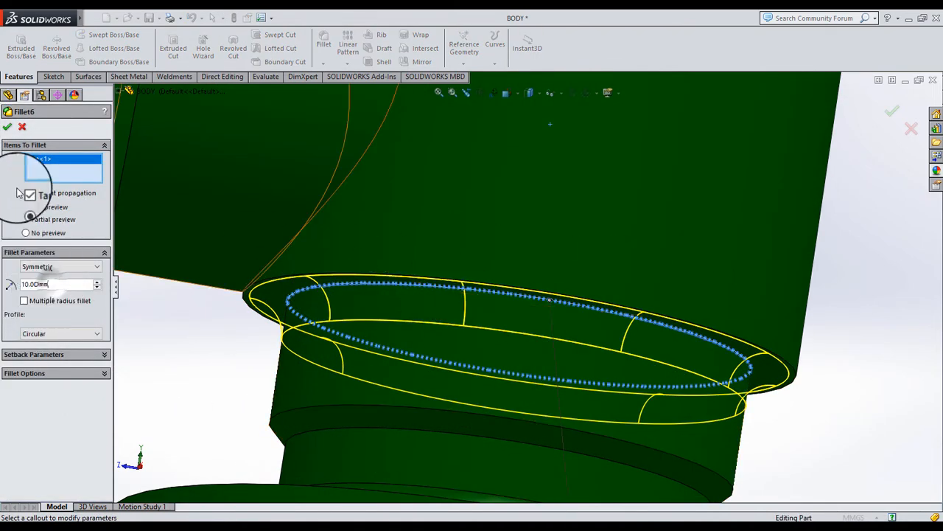
{"action": "left_click", "coordinate": [7, 126]}
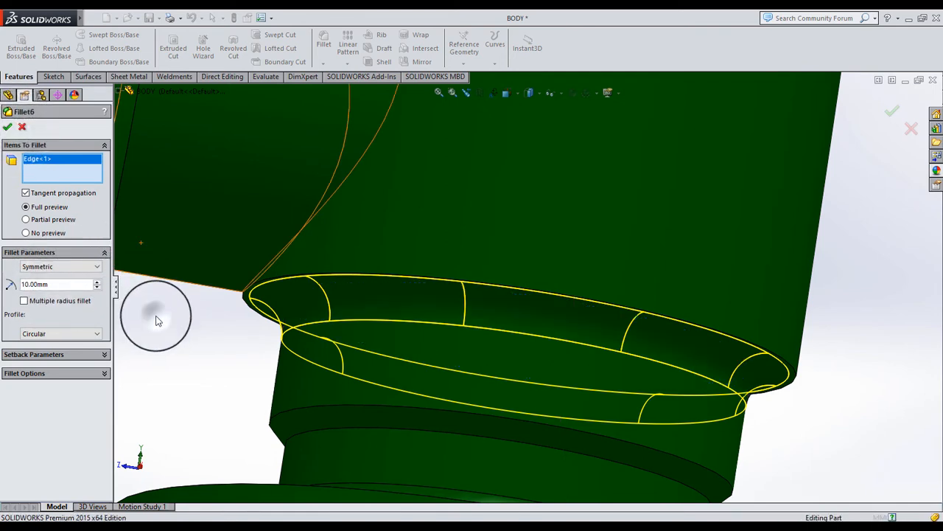
Step: Roll the feature history forward to include Cut-Extrude9 and check which flange face its Sketch8 is drawn on
{"action": "scroll", "coordinate": [310, 302], "scroll_direction": "down", "scroll_amount": 10}
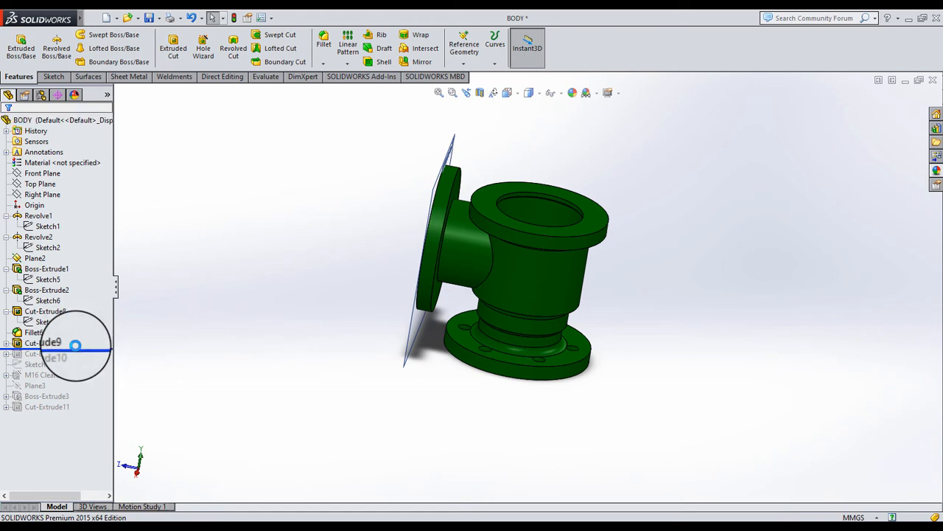
{"action": "left_click", "coordinate": [16, 344]}
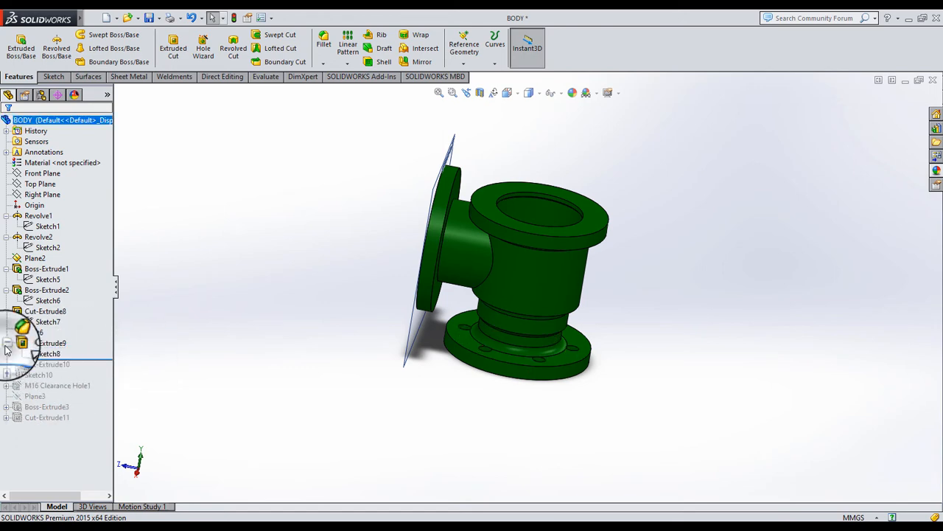
{"action": "scroll", "coordinate": [531, 376], "scroll_direction": "up", "scroll_amount": 8}
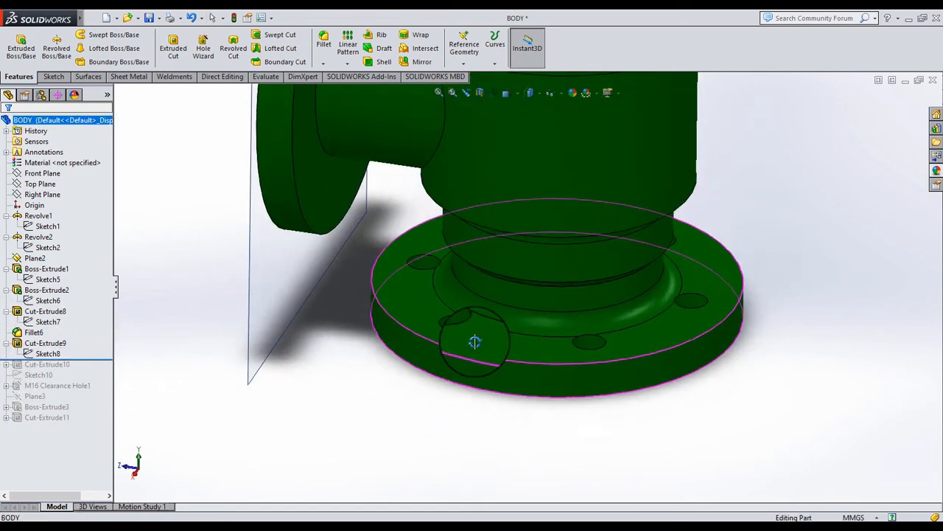
{"action": "middle_click_drag", "start_coordinate": [476, 342], "coordinate": [450, 273]}
{"action": "left_click", "coordinate": [47, 354]}
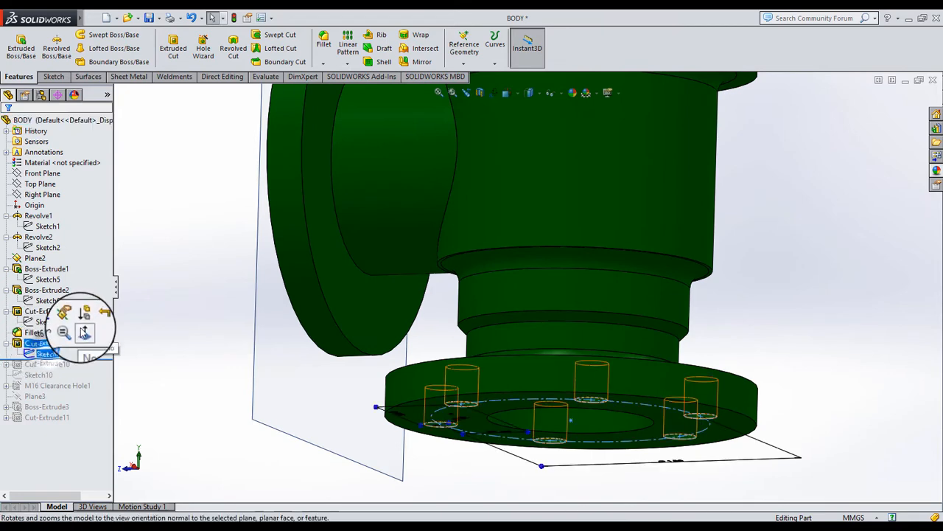
{"action": "left_click", "coordinate": [65, 312]}
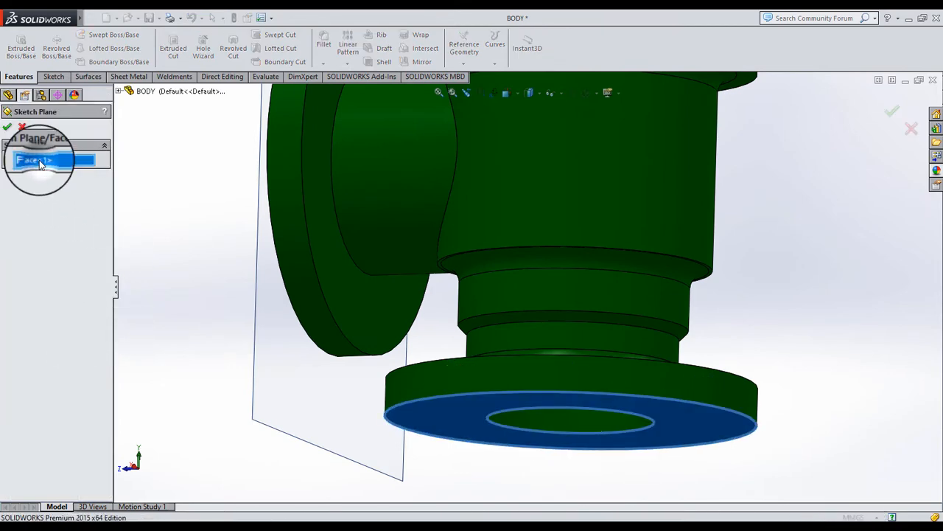
{"action": "middle_click_drag", "start_coordinate": [412, 221], "coordinate": [554, 376]}
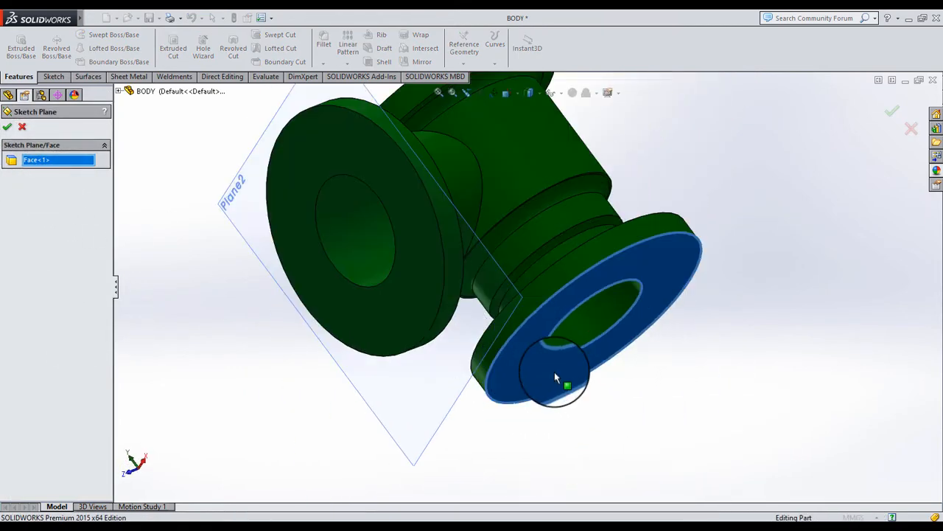
{"action": "key", "text": "Return"}
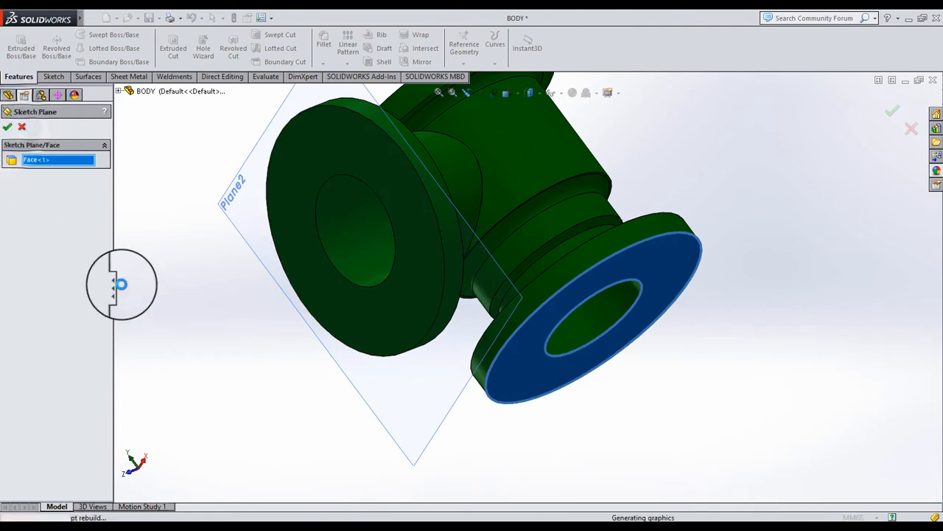
Step: Open Cut-Extrude9's Sketch8 for editing in the bottom view and reposition its Ø150 and Ø18 dimensions clear of the bolt-hole pattern
{"action": "left_click", "coordinate": [63, 317]}
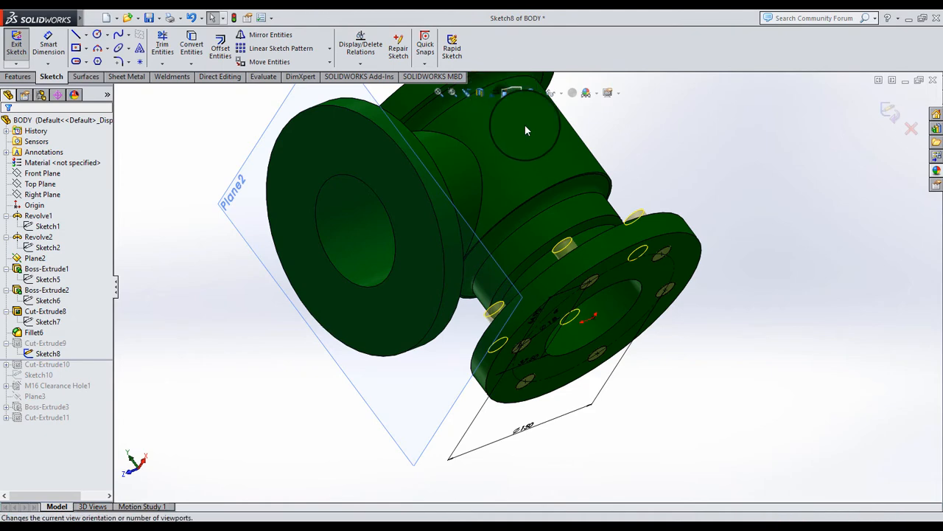
{"action": "left_click", "coordinate": [569, 151]}
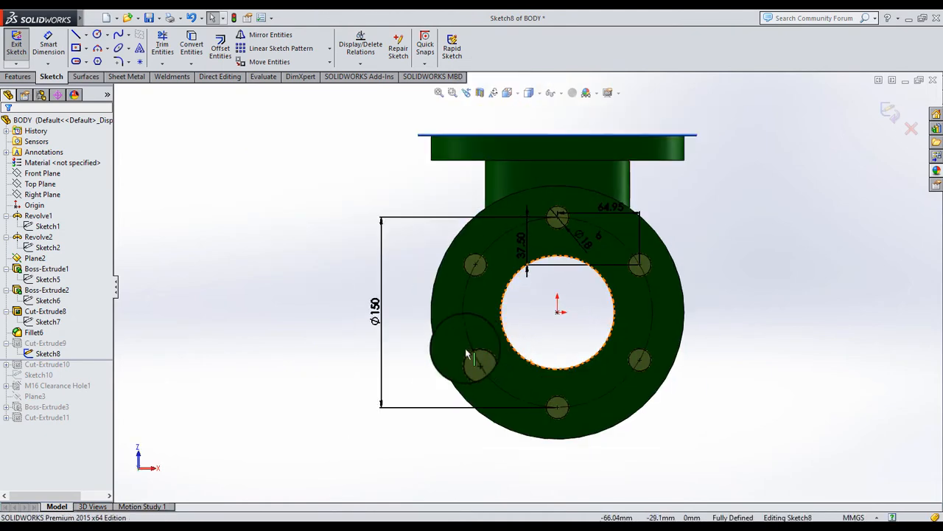
{"action": "left_click_drag", "start_coordinate": [375, 313], "coordinate": [371, 326]}
{"action": "left_click", "coordinate": [404, 321]}
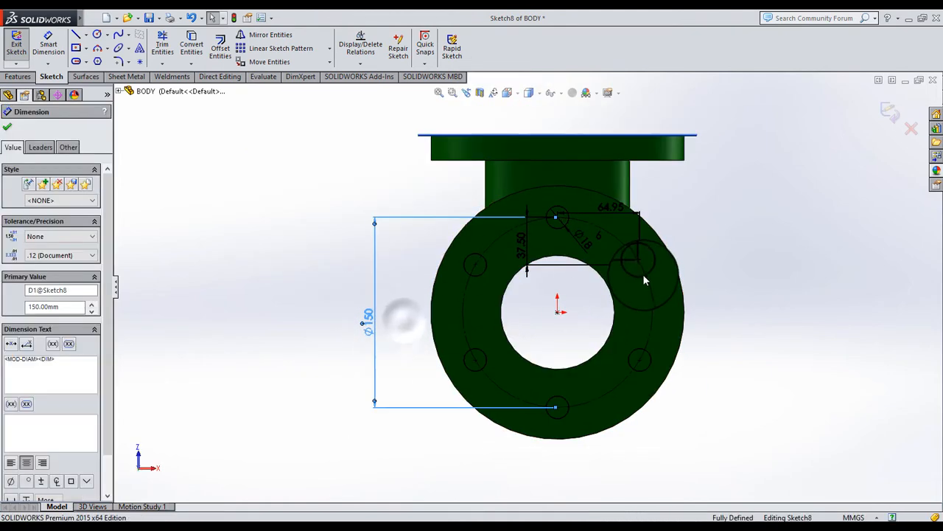
{"action": "scroll", "coordinate": [646, 276], "scroll_direction": "down", "scroll_amount": 2}
{"action": "left_click_drag", "start_coordinate": [543, 234], "coordinate": [393, 137]}
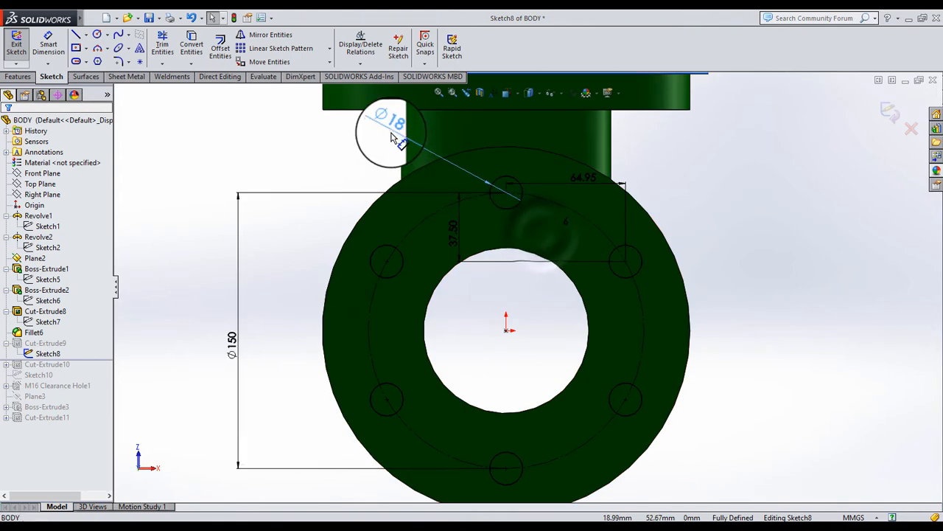
{"action": "left_click", "coordinate": [752, 221]}
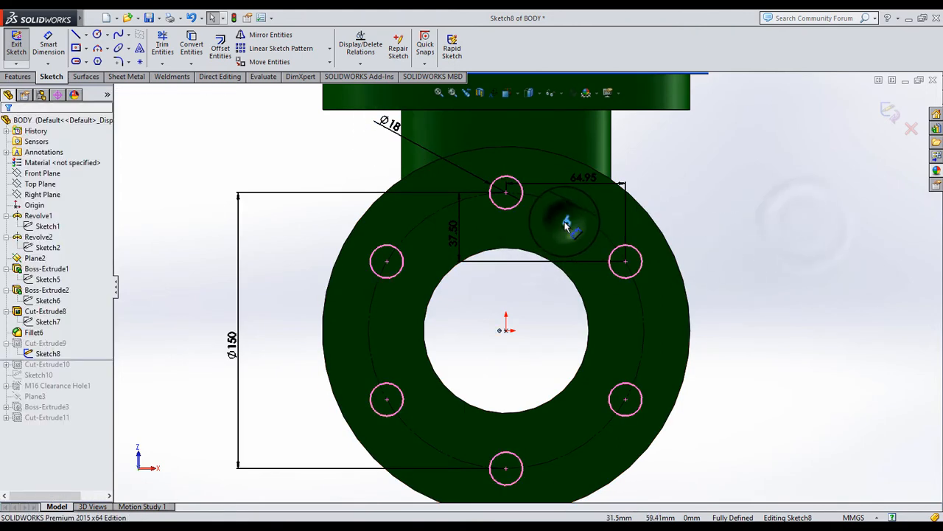
Step: Check the hole count in Sketch8's circular pattern, reposition its 37.50 and 64.95 dimensions around the upper bolt hole, and exit the sketch
{"action": "left_click", "coordinate": [566, 222]}
{"action": "left_click", "coordinate": [740, 226]}
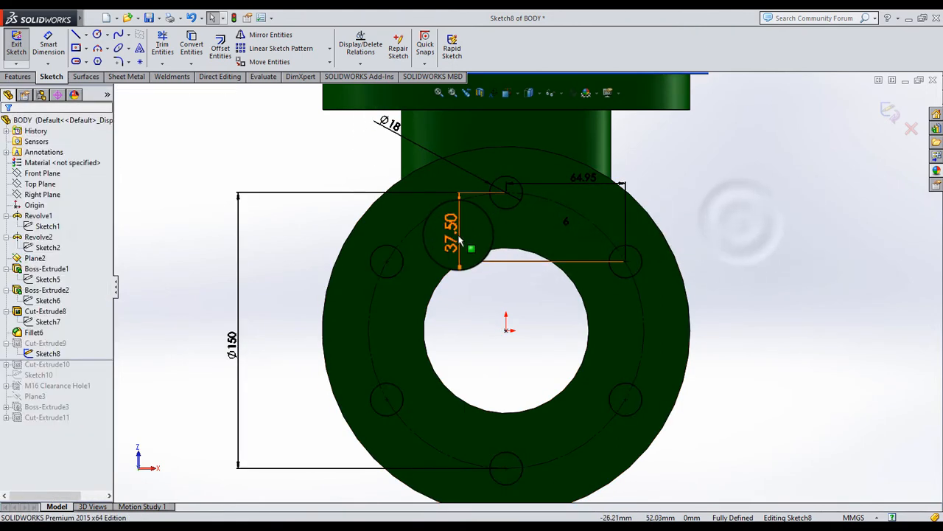
{"action": "left_click_drag", "start_coordinate": [474, 247], "coordinate": [549, 243]}
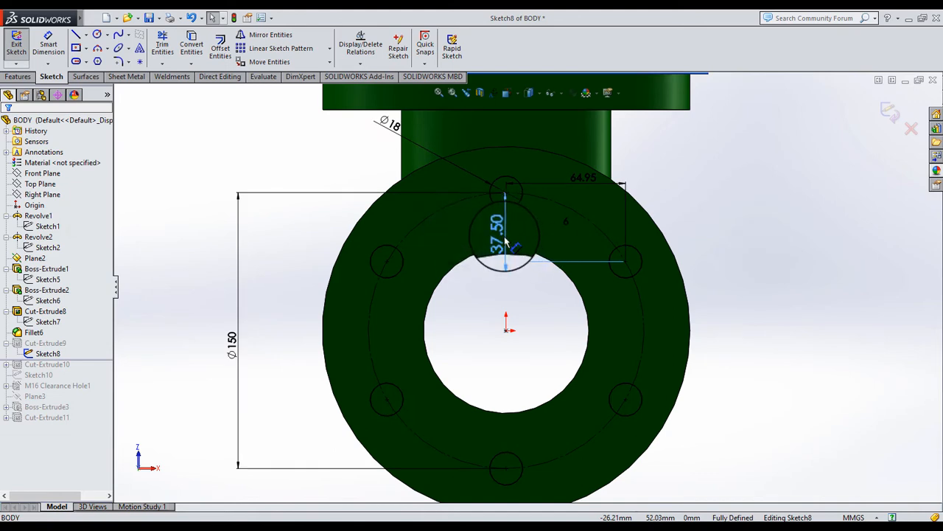
{"action": "left_click_drag", "start_coordinate": [582, 177], "coordinate": [572, 162]}
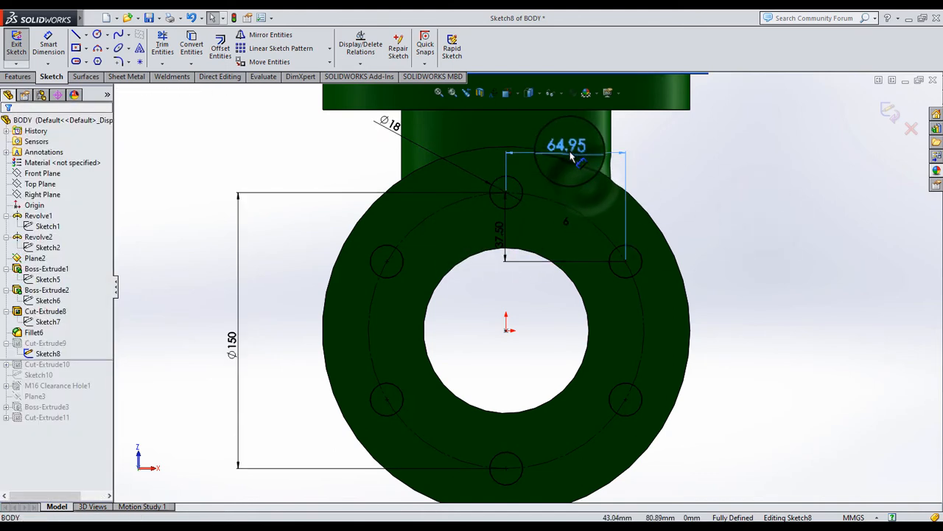
{"action": "left_click", "coordinate": [672, 225]}
{"action": "key", "text": "f"}
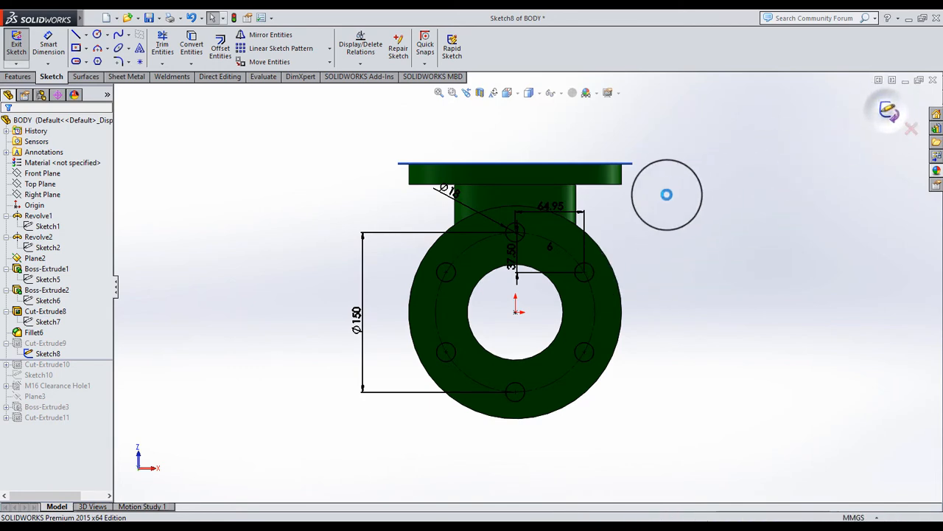
Step: Review Cut-Extrude9's depth and direction settings on the bottom flange's bolt holes and close the feature
{"action": "middle_click_drag", "start_coordinate": [572, 246], "coordinate": [509, 365]}
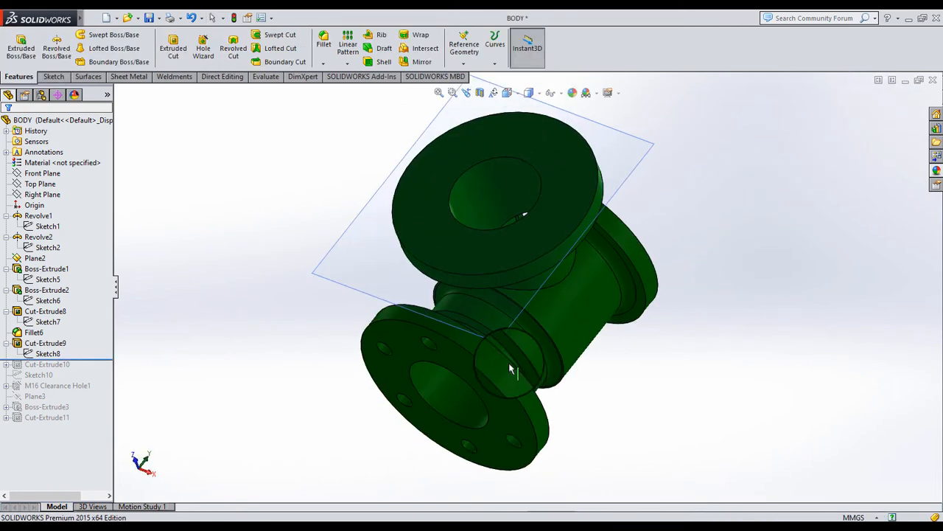
{"action": "left_click", "coordinate": [41, 343]}
{"action": "left_click", "coordinate": [62, 310]}
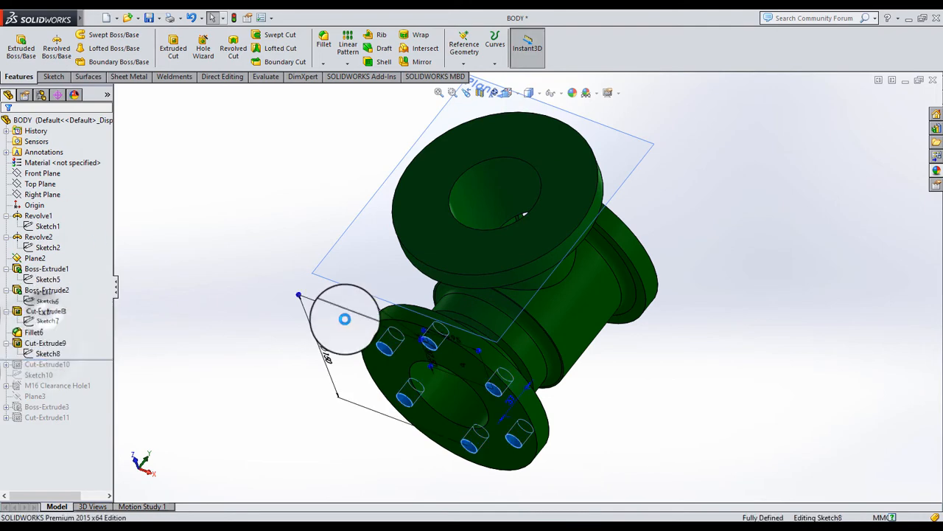
{"action": "mouse_move", "coordinate": [442, 287]}
{"action": "middle_mouse_down"}
{"action": "mouse_move", "coordinate": [420, 375]}
{"action": "mouse_move", "coordinate": [337, 327]}
{"action": "mouse_move", "coordinate": [406, 297]}
{"action": "mouse_move", "coordinate": [358, 292]}
{"action": "mouse_move", "coordinate": [248, 332]}
{"action": "middle_mouse_up"}
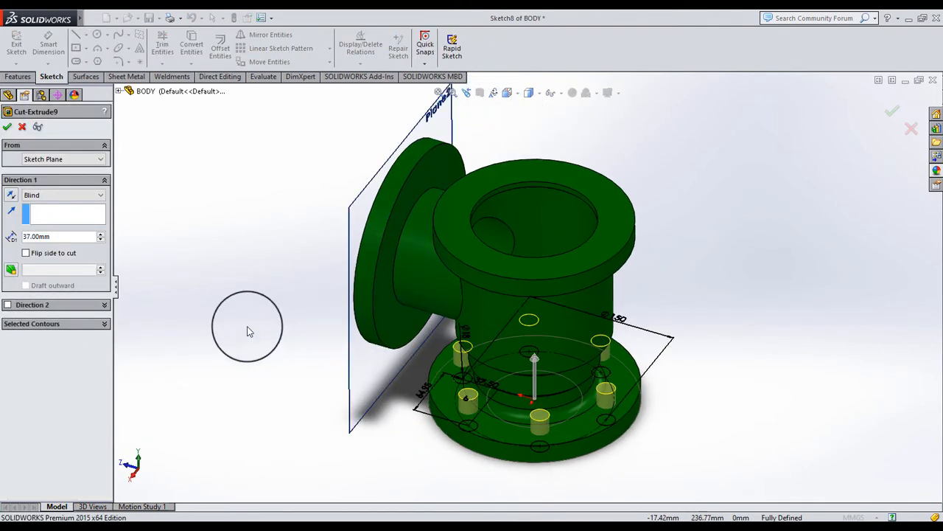
{"action": "left_click", "coordinate": [7, 128]}
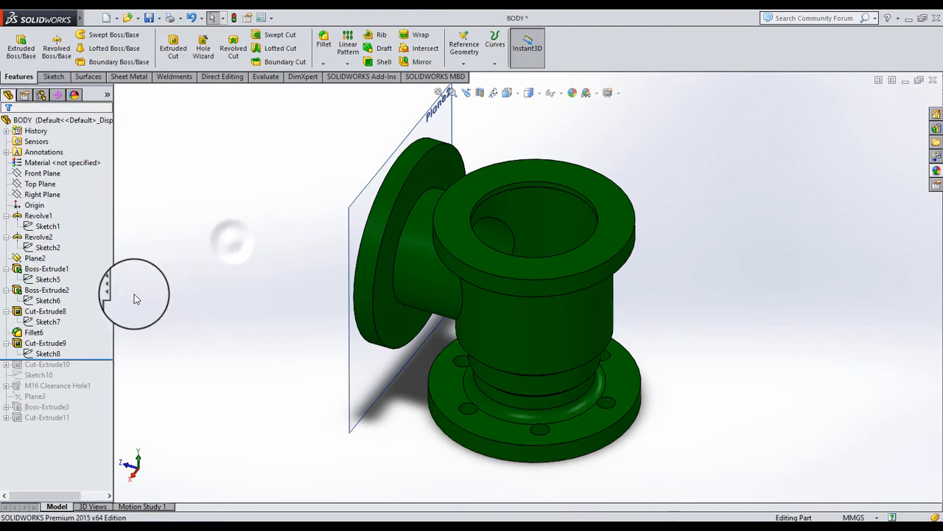
Step: Roll the feature history forward to include Cut-Extrude10 and check which side-flange face its Sketch9 is drawn on
{"action": "left_click", "coordinate": [95, 358]}
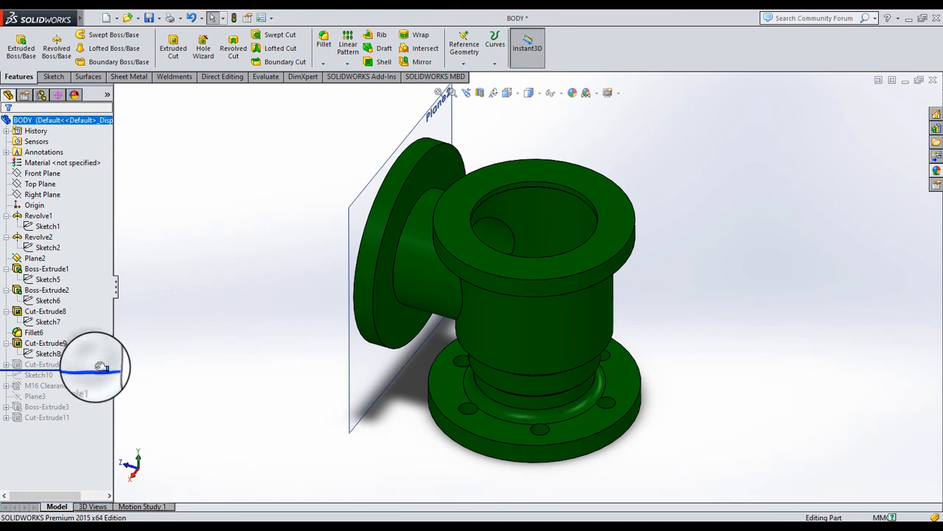
{"action": "left_click", "coordinate": [6, 364]}
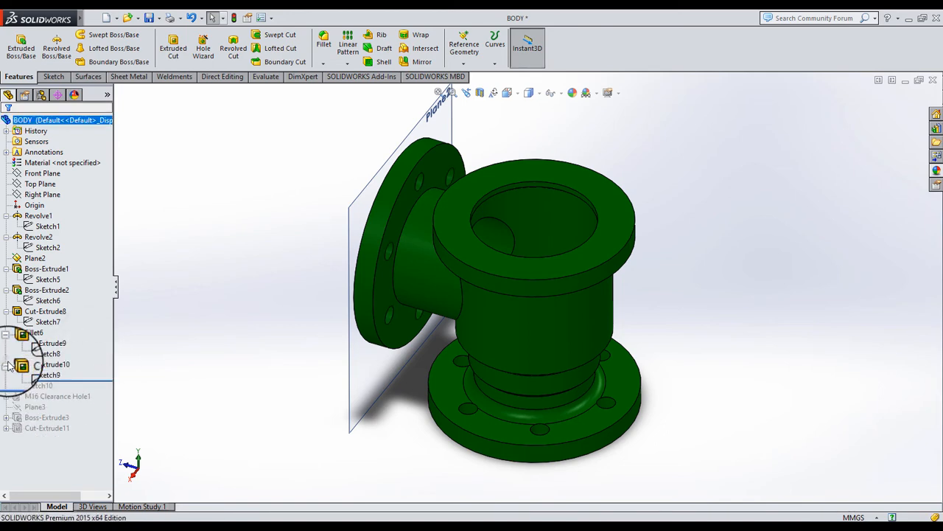
{"action": "left_click", "coordinate": [41, 374]}
{"action": "left_click", "coordinate": [62, 339]}
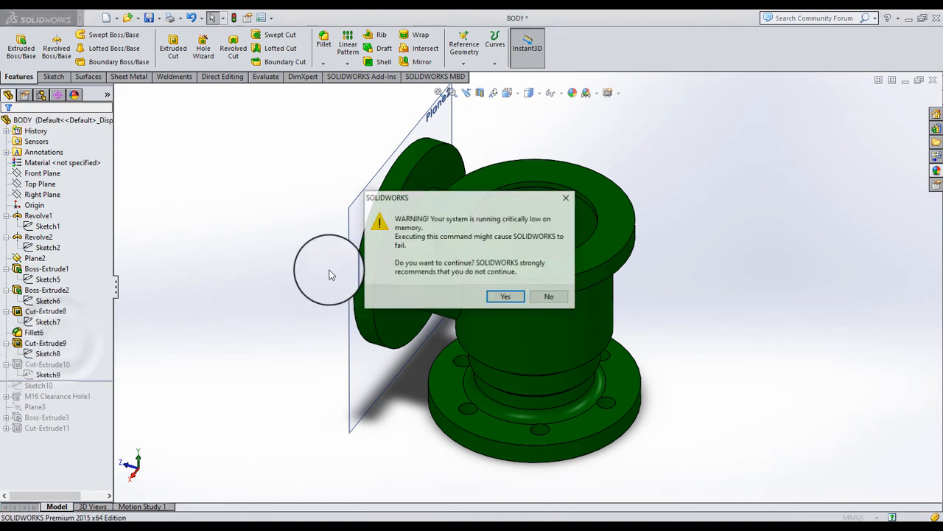
{"action": "left_click", "coordinate": [505, 295]}
{"action": "mouse_move", "coordinate": [350, 274]}
{"action": "middle_mouse_down"}
{"action": "mouse_move", "coordinate": [421, 335]}
{"action": "mouse_move", "coordinate": [419, 353]}
{"action": "middle_mouse_up"}
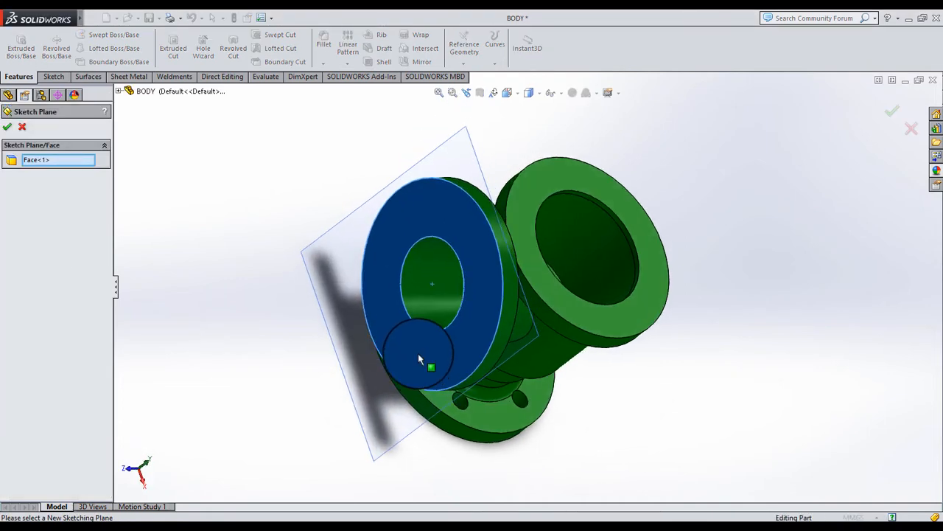
{"action": "left_click", "coordinate": [40, 161]}
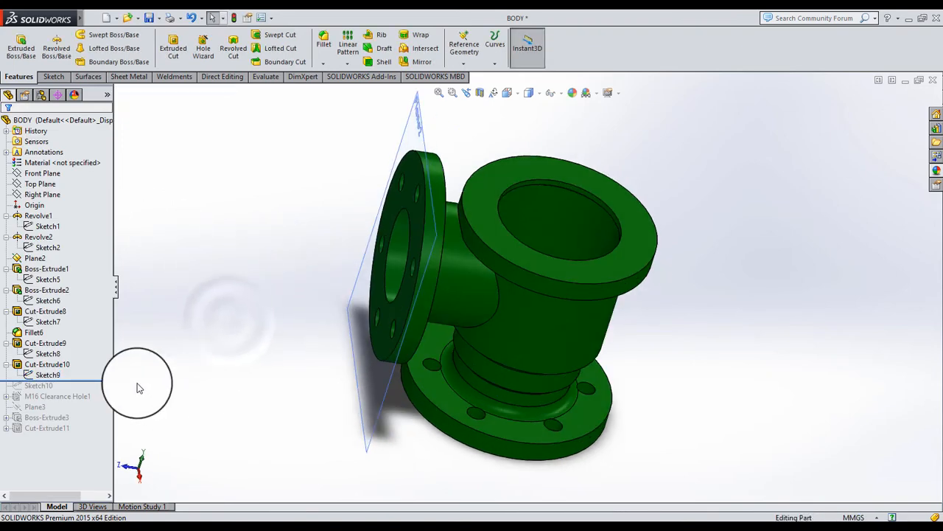
Step: Open Cut-Extrude10's Sketch9 for editing, viewed straight on, and reposition its Ø150 and Ø18 dimensions outside the flange
{"action": "left_click", "coordinate": [59, 366]}
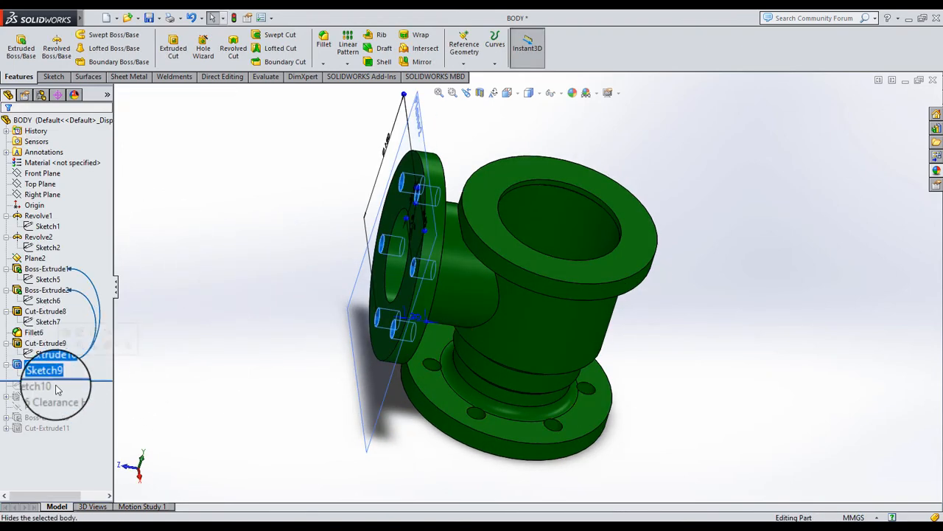
{"action": "left_click", "coordinate": [50, 375]}
{"action": "left_click", "coordinate": [63, 349]}
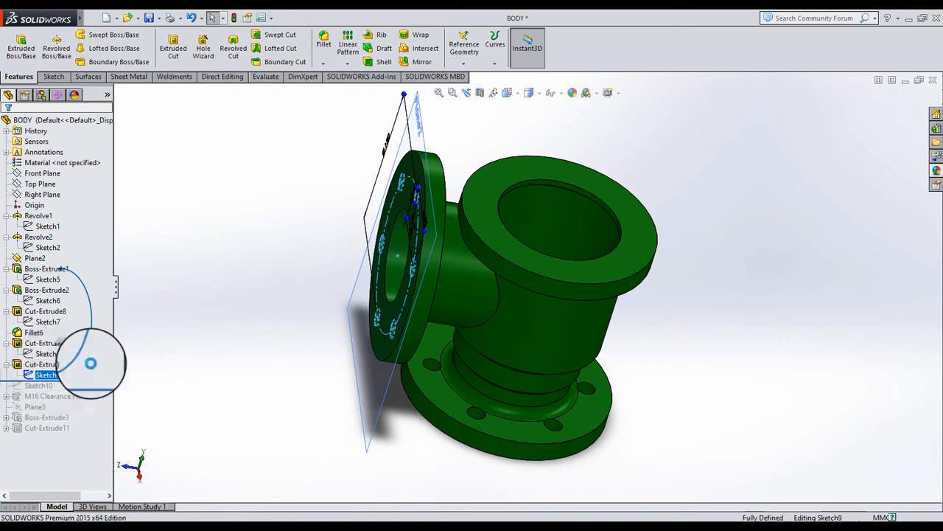
{"action": "left_click", "coordinate": [508, 93]}
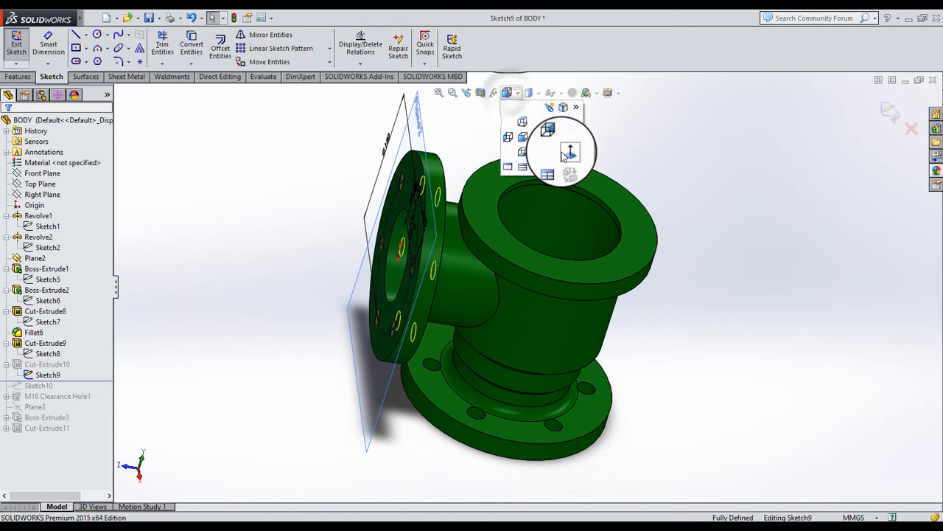
{"action": "left_click", "coordinate": [560, 163]}
{"action": "left_click_drag", "start_coordinate": [357, 243], "coordinate": [390, 272]}
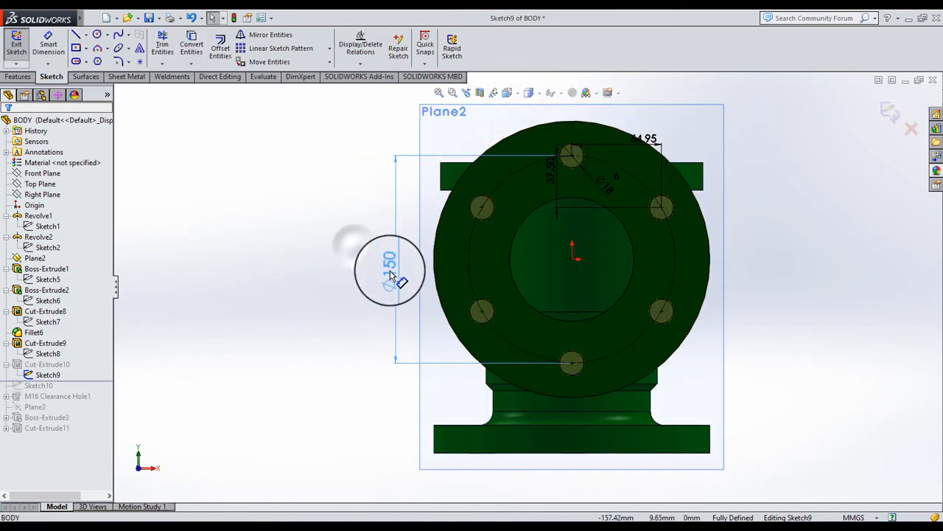
{"action": "left_click", "coordinate": [276, 220]}
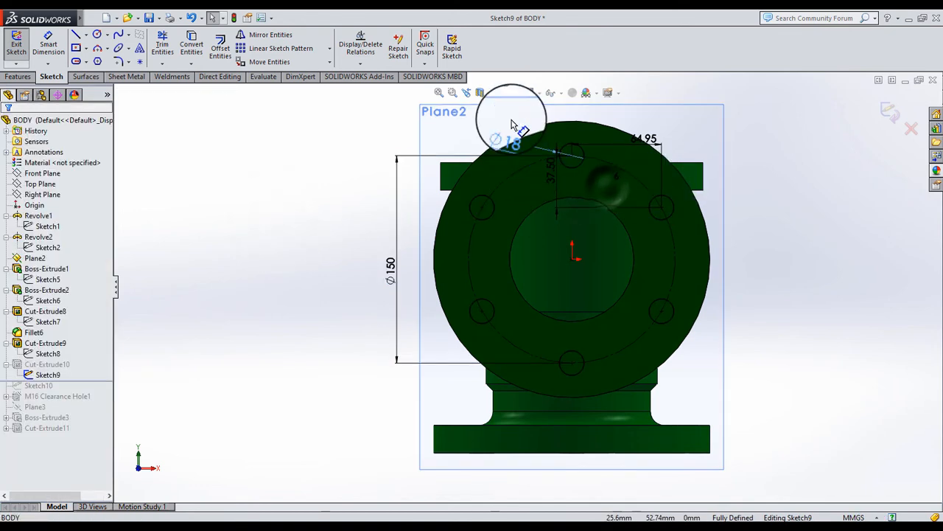
{"action": "left_click_drag", "start_coordinate": [514, 125], "coordinate": [526, 114]}
{"action": "left_click", "coordinate": [827, 195]}
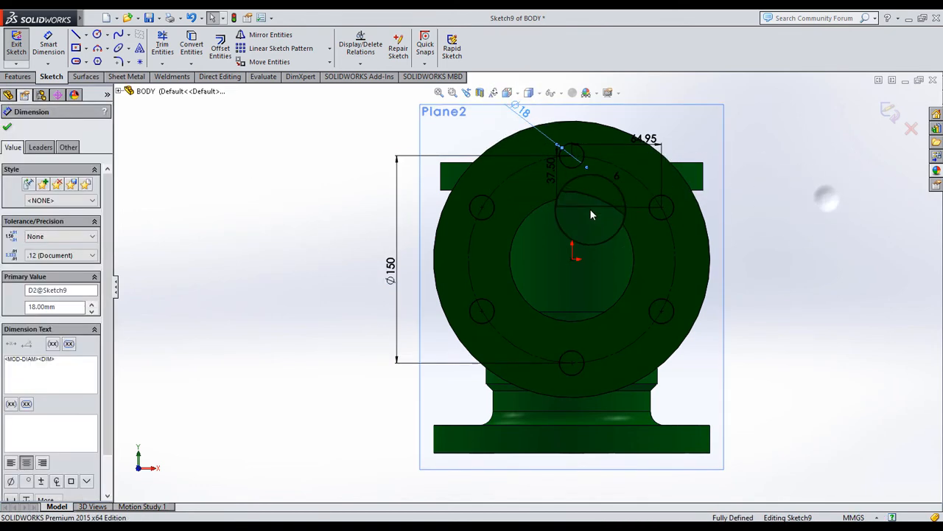
Step: Reposition Sketch9's 37.50 dimension beside the upper bolt hole and its 64.95 dimension above the flange, and exit the sketch
{"action": "left_click_drag", "start_coordinate": [553, 181], "coordinate": [547, 189]}
{"action": "left_click_drag", "start_coordinate": [546, 154], "coordinate": [549, 141]}
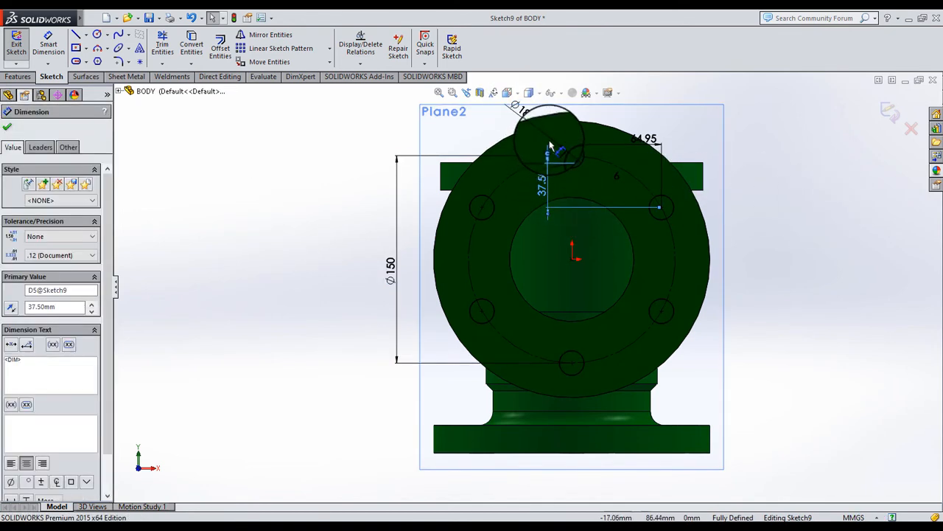
{"action": "left_click", "coordinate": [642, 138]}
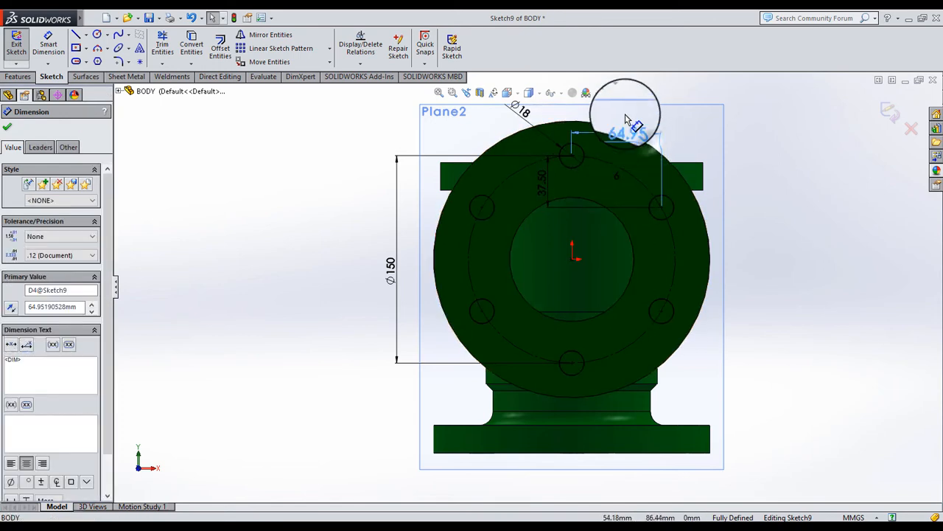
{"action": "left_click_drag", "start_coordinate": [625, 119], "coordinate": [630, 106]}
{"action": "left_click", "coordinate": [811, 217]}
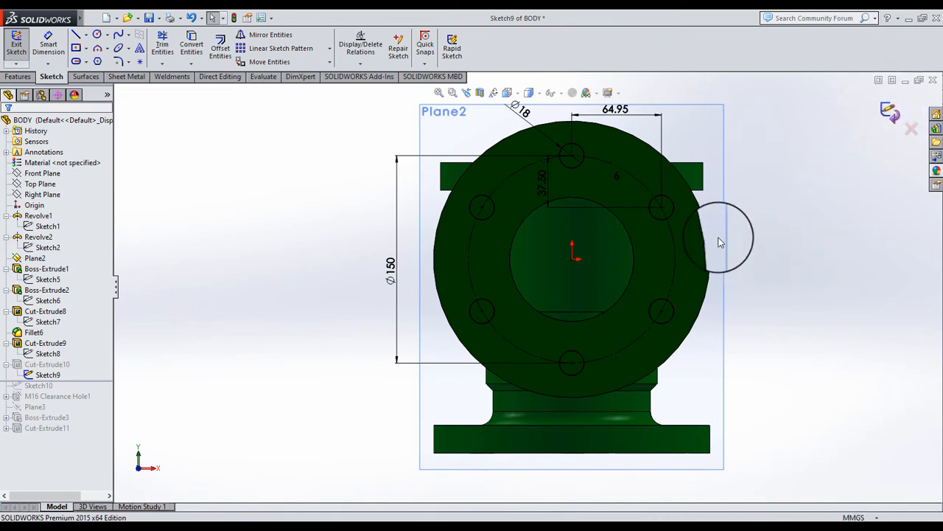
{"action": "key", "text": "ctrl+b"}
Step: Roll the feature history forward to include Sketch10 and check which flange face it is drawn on
{"action": "mouse_move", "coordinate": [631, 152]}
{"action": "middle_mouse_down"}
{"action": "mouse_move", "coordinate": [521, 326]}
{"action": "mouse_move", "coordinate": [238, 331]}
{"action": "middle_mouse_up"}
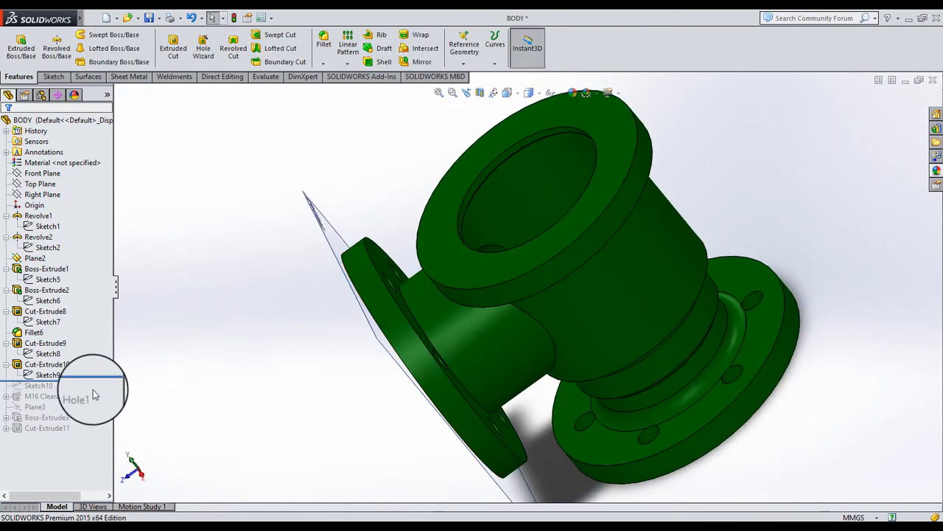
{"action": "left_click_drag", "start_coordinate": [105, 390], "coordinate": [84, 393]}
{"action": "left_click", "coordinate": [46, 387]}
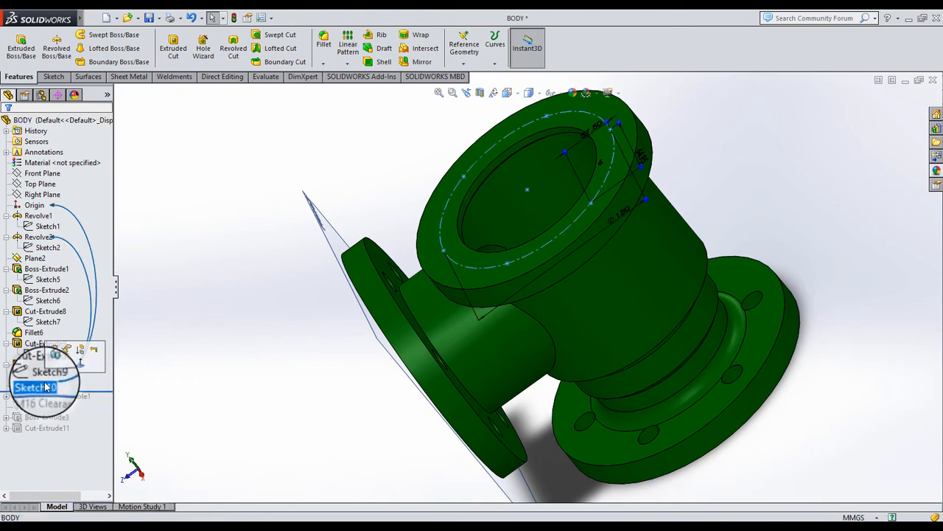
{"action": "left_click", "coordinate": [50, 343]}
{"action": "left_click", "coordinate": [48, 387]}
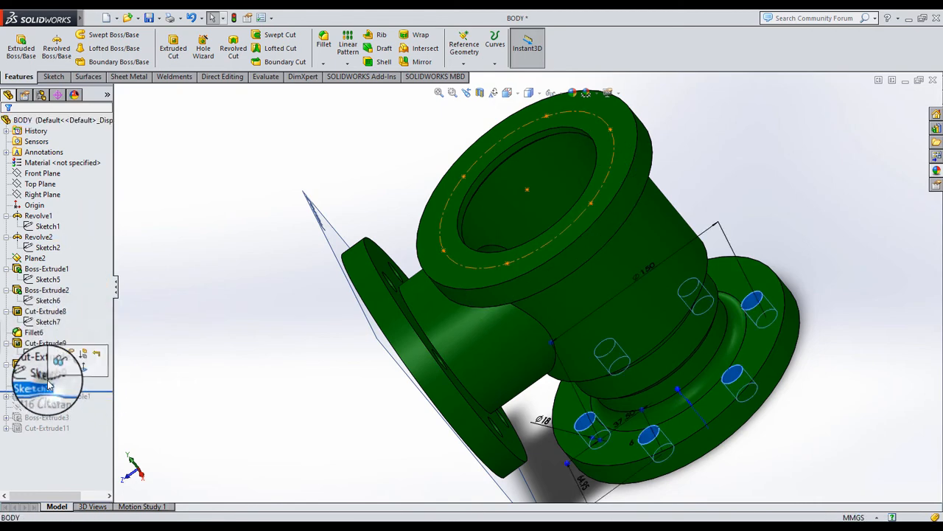
{"action": "left_click", "coordinate": [83, 354]}
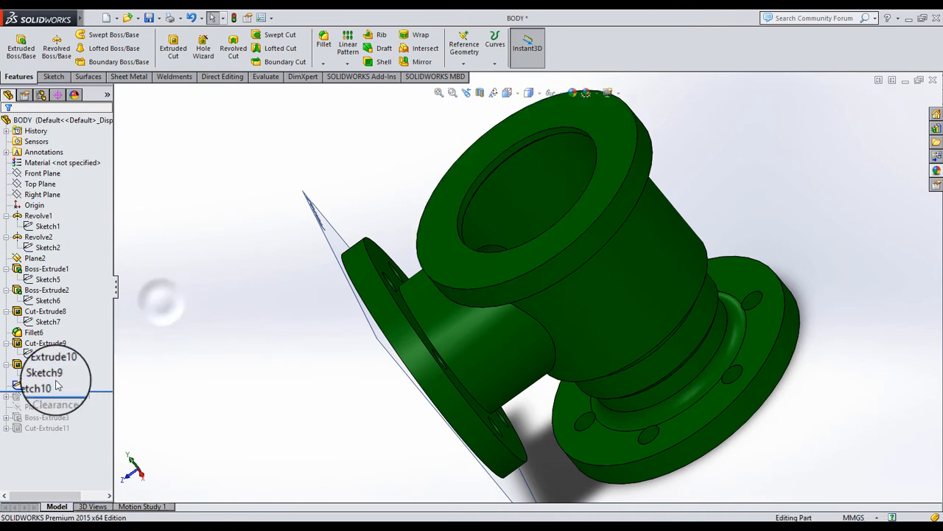
Step: Open Sketch10 for editing in the top view and move its Ø150 dimension to the opposite side of the flange
{"action": "left_click", "coordinate": [39, 385]}
{"action": "left_click", "coordinate": [55, 352]}
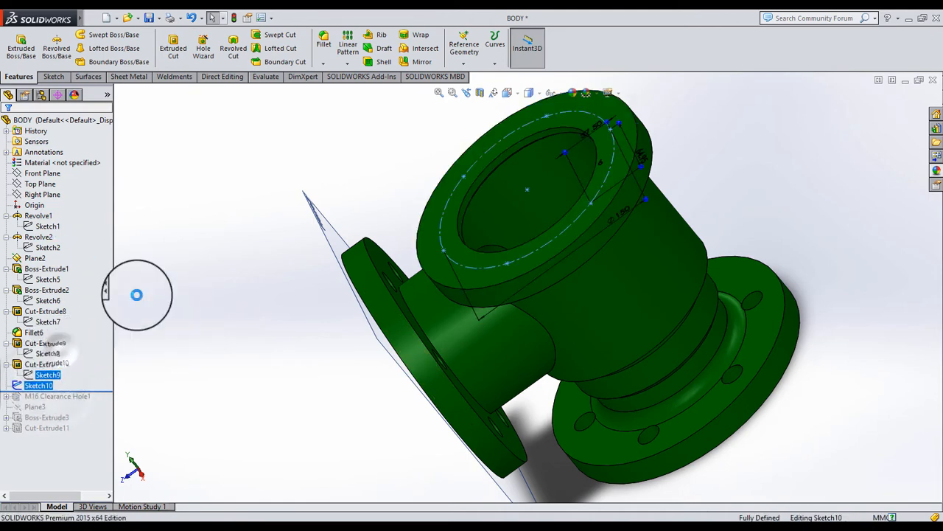
{"action": "left_click", "coordinate": [507, 93]}
{"action": "left_click", "coordinate": [553, 138]}
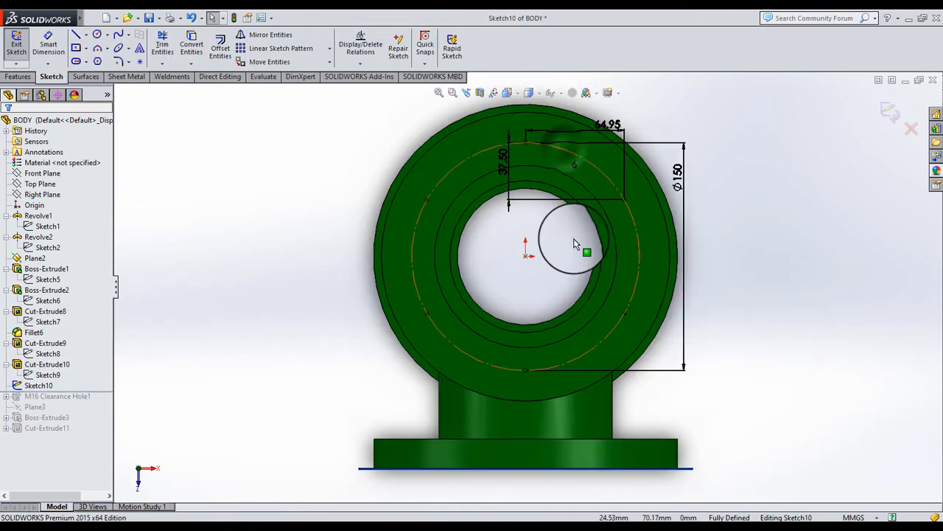
{"action": "left_click_drag", "start_coordinate": [679, 177], "coordinate": [318, 263]}
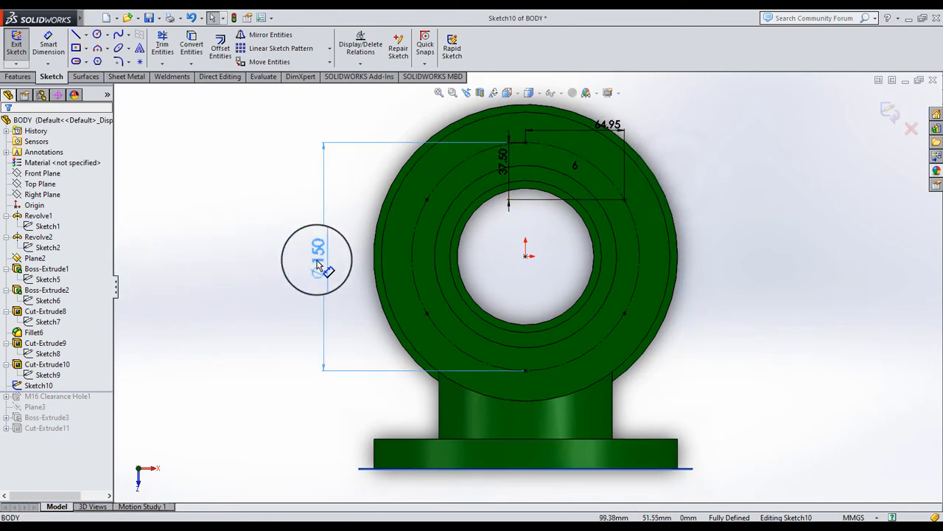
Step: Check Sketch10's pattern count and 37.50 dimension, move its 64.95 dimension closer to the flange's upper edge, and exit the sketch
{"action": "left_click", "coordinate": [574, 166]}
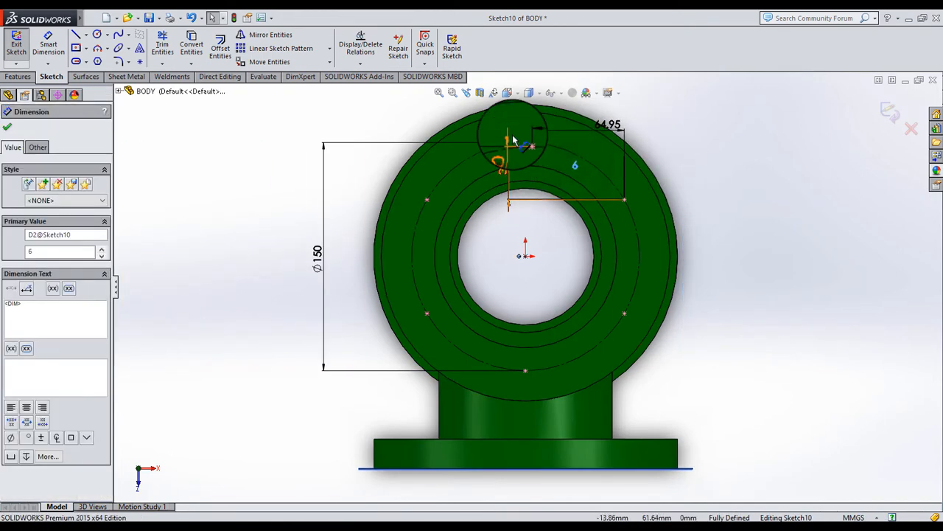
{"action": "left_click", "coordinate": [513, 141]}
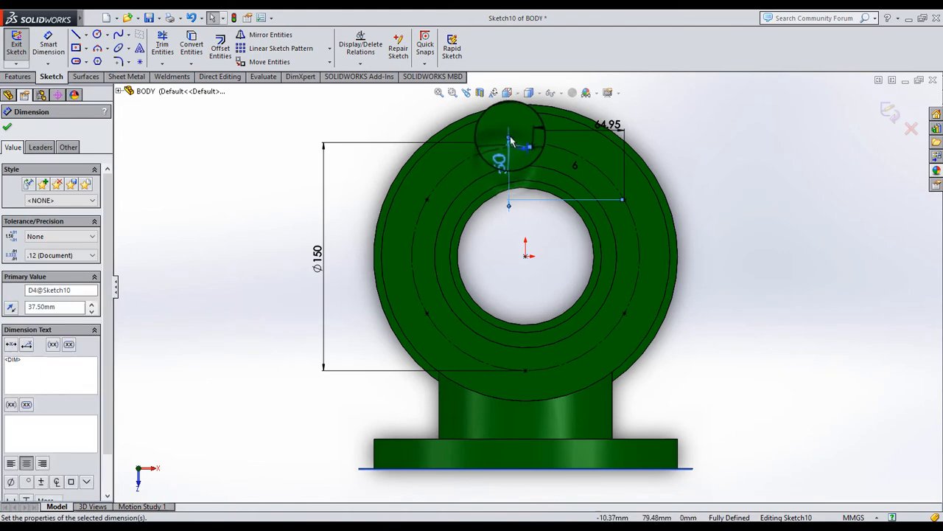
{"action": "double_click", "coordinate": [608, 124]}
{"action": "left_click", "coordinate": [578, 118]}
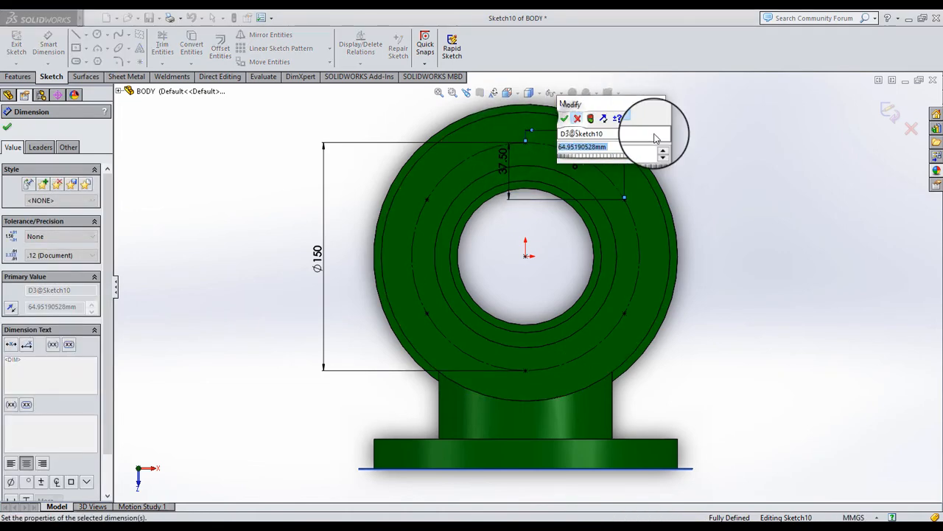
{"action": "left_click", "coordinate": [656, 136]}
{"action": "left_click_drag", "start_coordinate": [606, 127], "coordinate": [569, 100]}
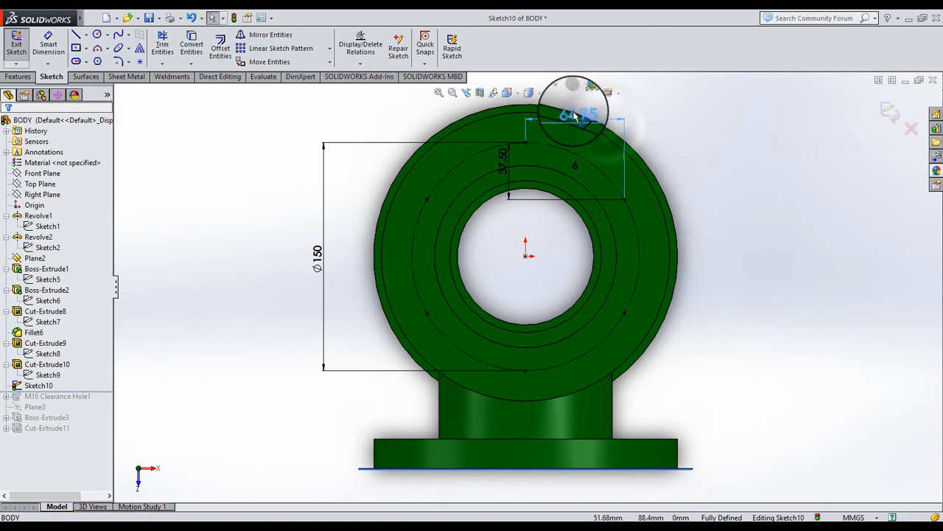
{"action": "left_click", "coordinate": [871, 122]}
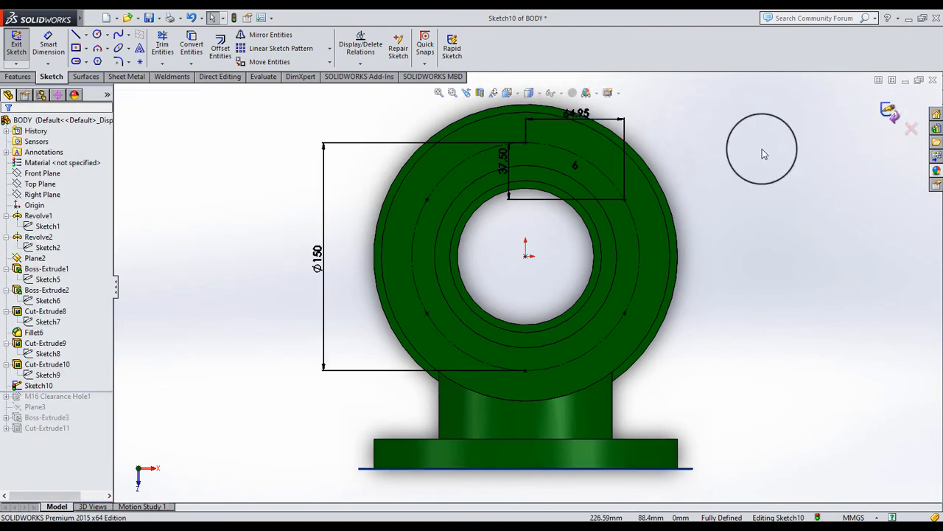
{"action": "left_click", "coordinate": [893, 110]}
{"action": "left_click", "coordinate": [162, 387]}
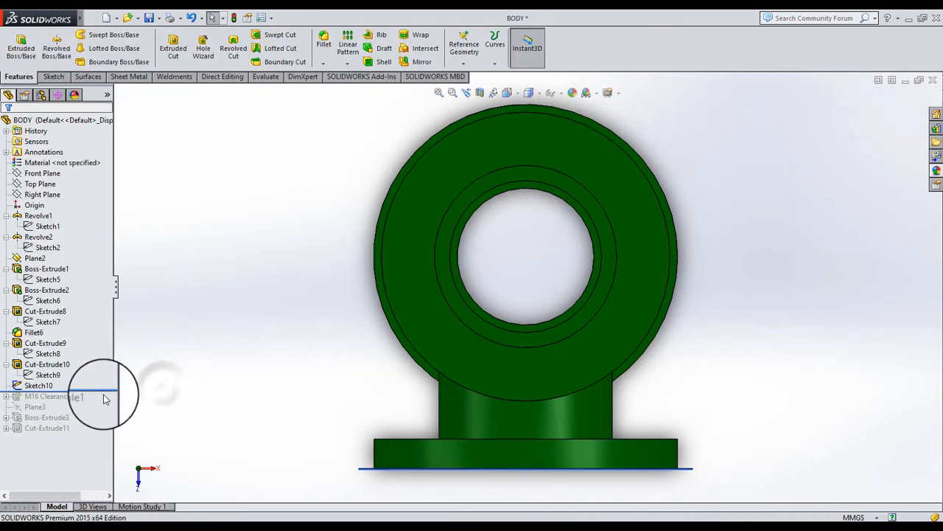
Step: Roll the feature history forward to include the M16 clearance holes and review their hole type, size and positions
{"action": "left_click_drag", "start_coordinate": [96, 402], "coordinate": [19, 407]}
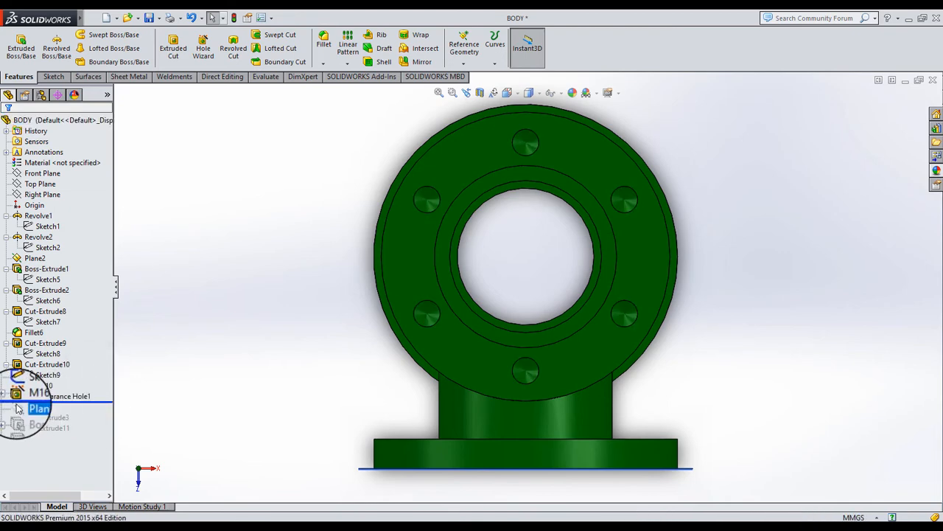
{"action": "left_click", "coordinate": [42, 397]}
{"action": "left_click", "coordinate": [47, 365]}
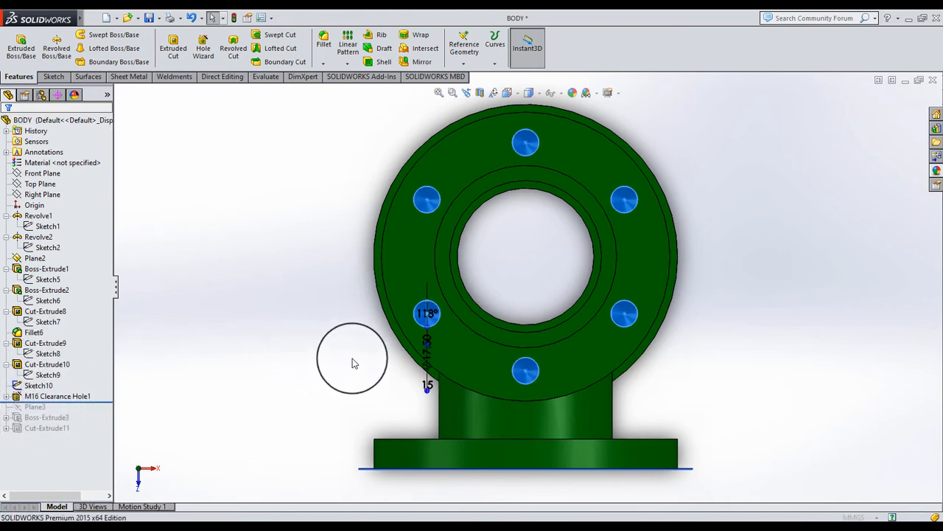
{"action": "middle_click_drag", "start_coordinate": [366, 362], "coordinate": [321, 272]}
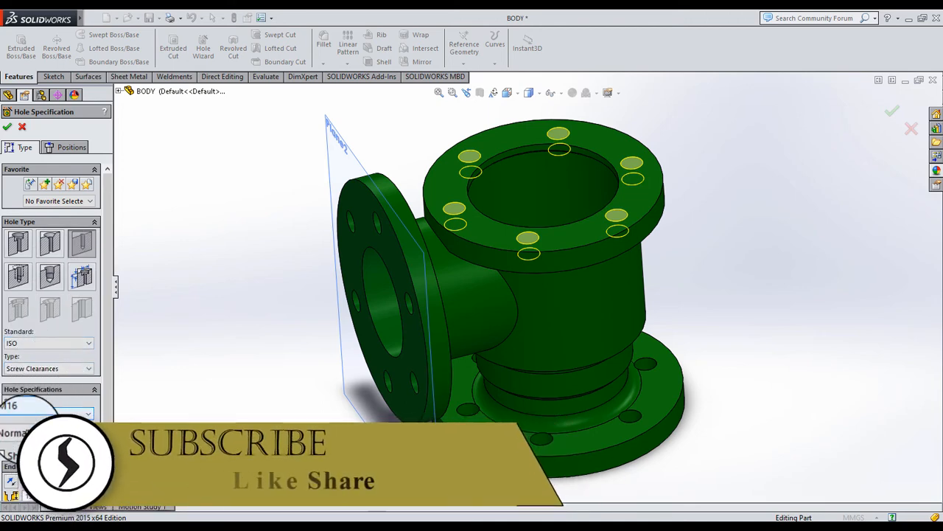
{"action": "scroll", "coordinate": [22, 406], "scroll_direction": "down", "scroll_amount": 1}
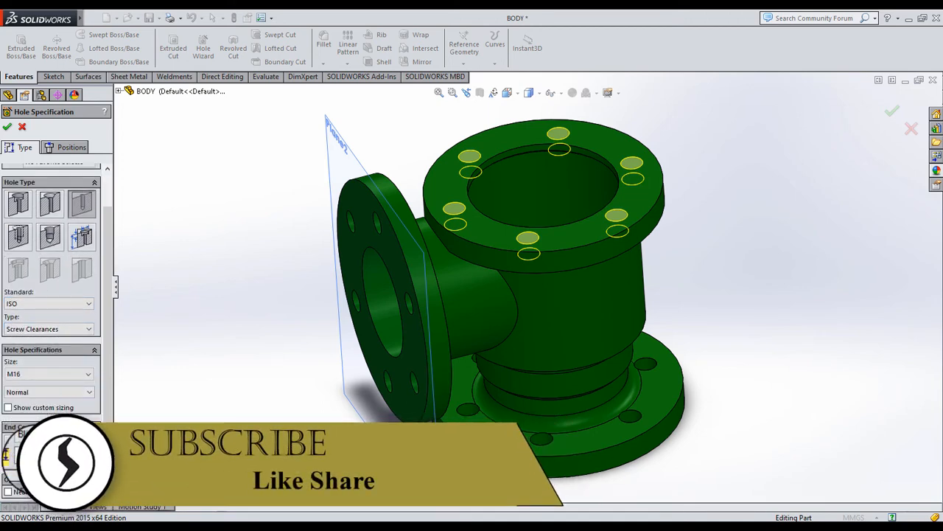
{"action": "left_click", "coordinate": [72, 146]}
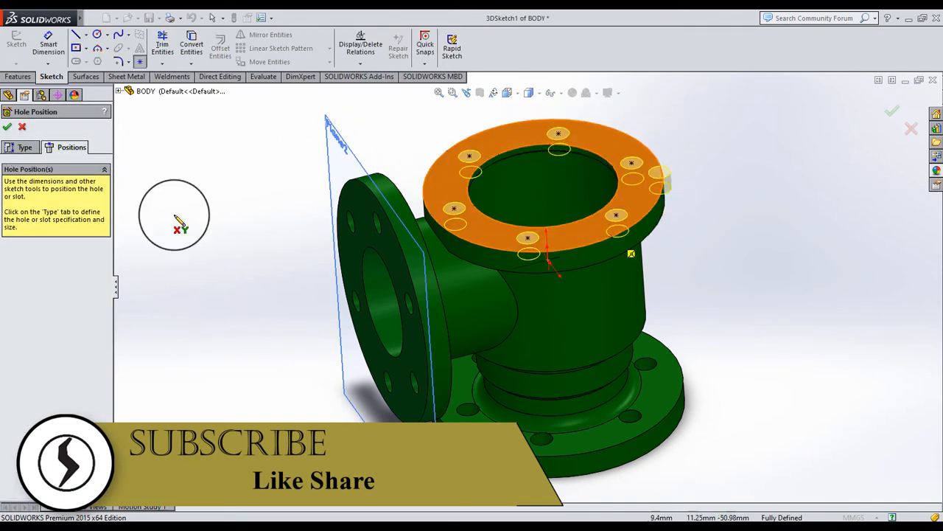
{"action": "left_click", "coordinate": [22, 128]}
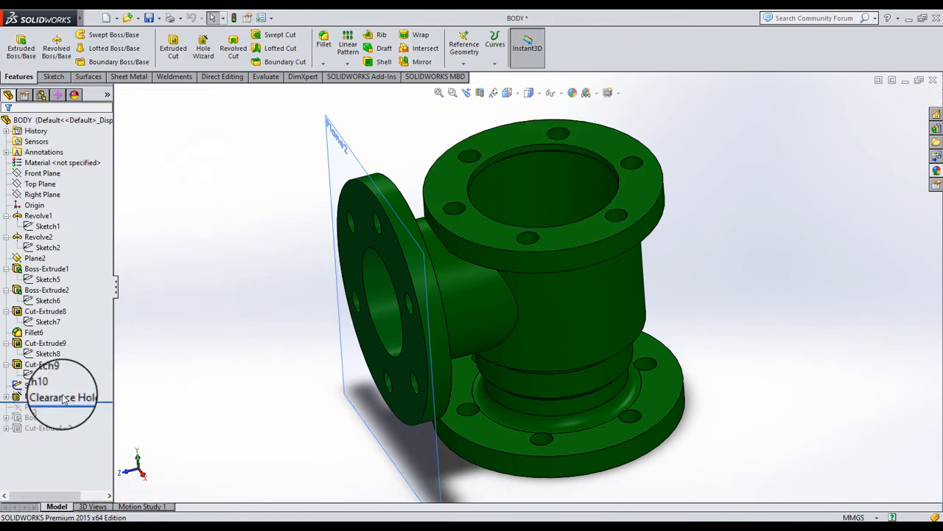
Step: Roll the feature history forward to include Plane3 and check its reference plane and offset distance
{"action": "left_click_drag", "start_coordinate": [100, 404], "coordinate": [51, 412]}
{"action": "left_click", "coordinate": [43, 407]}
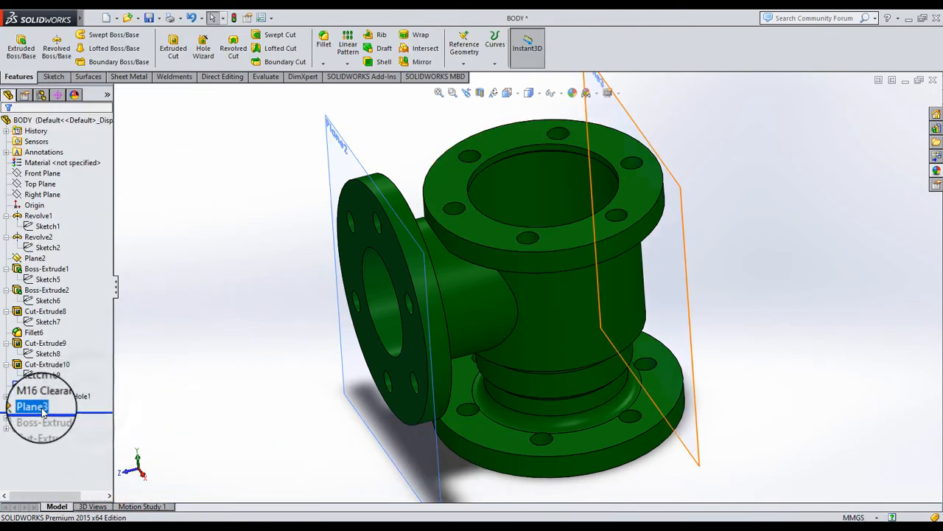
{"action": "left_click", "coordinate": [51, 379]}
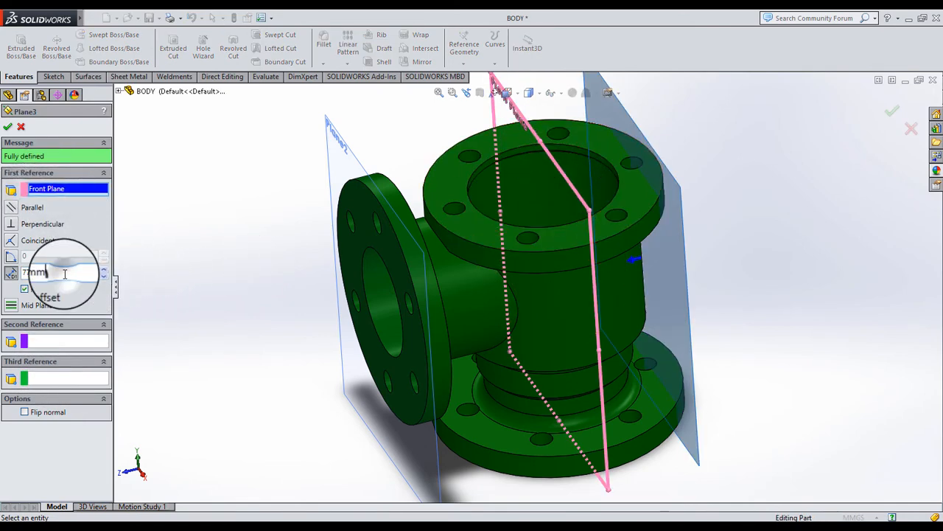
{"action": "left_click", "coordinate": [8, 127]}
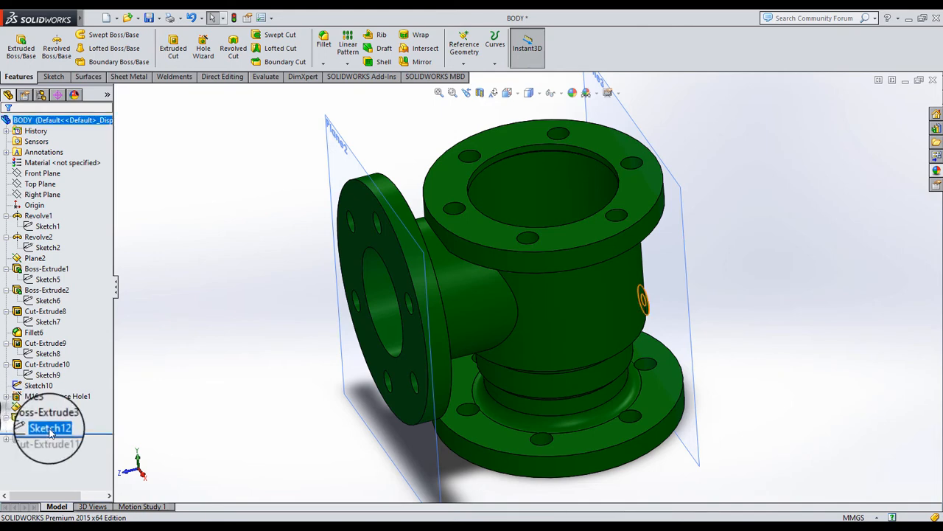
Step: Look closely at Sketch12 of the small side boss and check which plane it is drawn on
{"action": "left_click", "coordinate": [73, 409]}
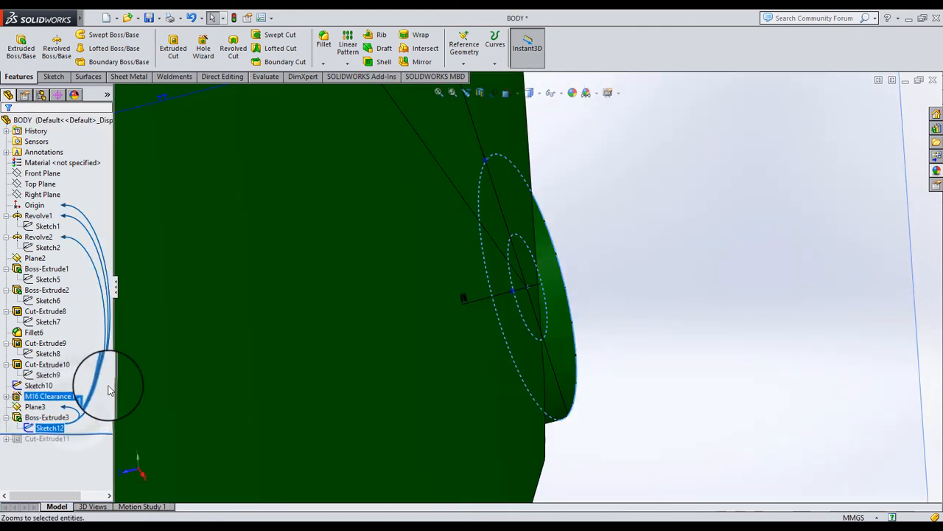
{"action": "middle_click_drag", "start_coordinate": [659, 328], "coordinate": [889, 179]}
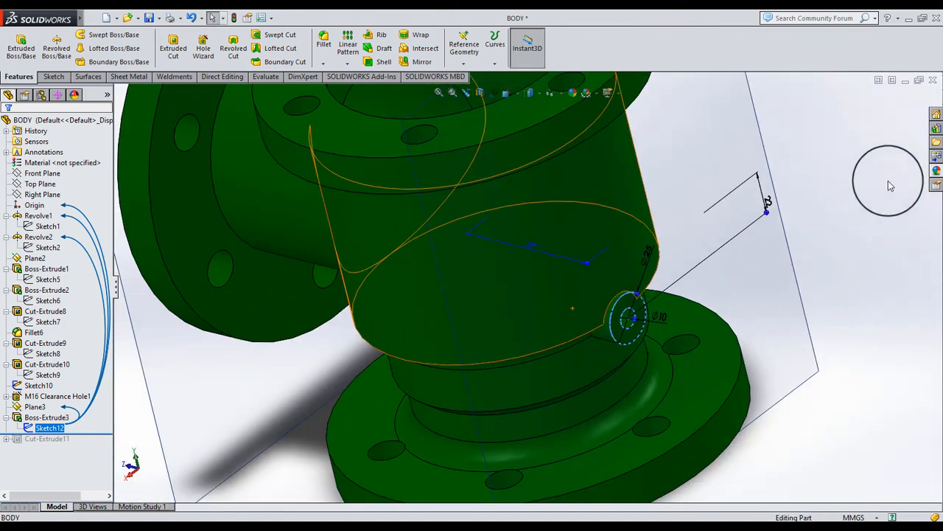
{"action": "left_click", "coordinate": [48, 427]}
{"action": "left_click", "coordinate": [68, 399]}
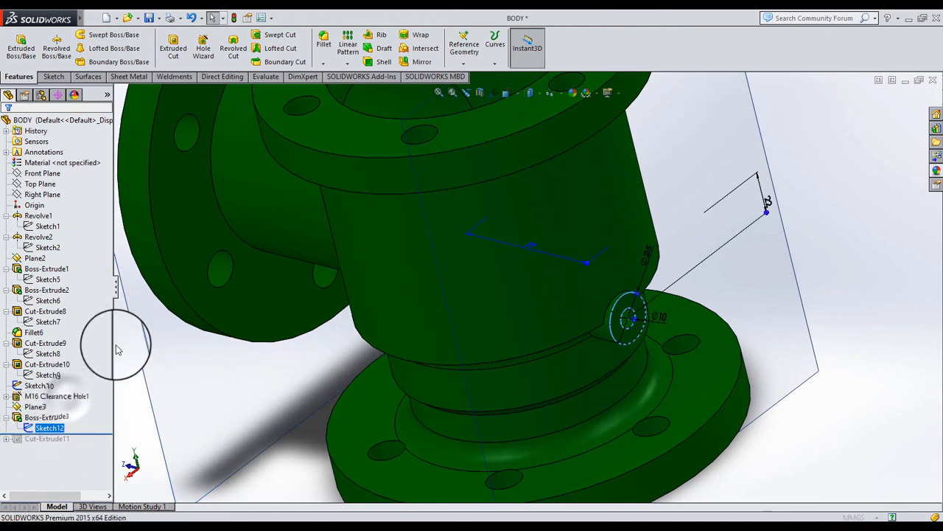
{"action": "left_click", "coordinate": [41, 159]}
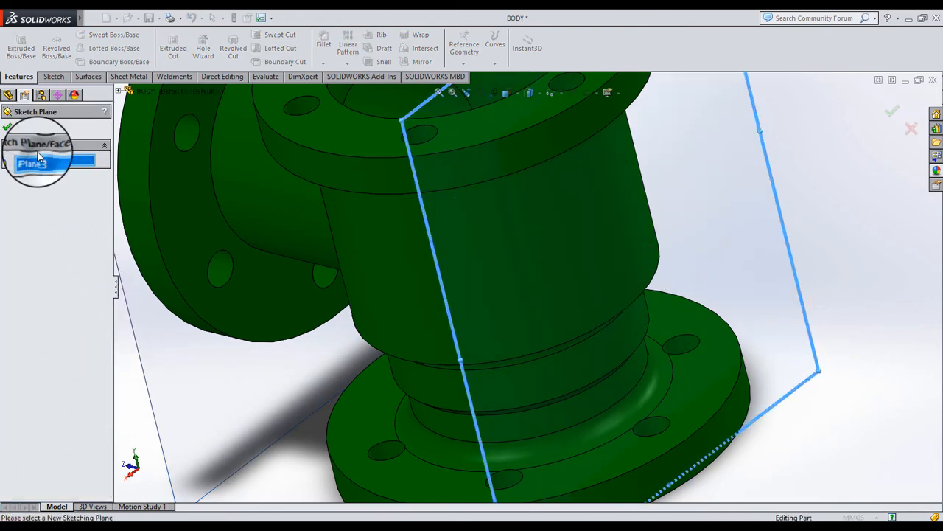
{"action": "left_click", "coordinate": [8, 126]}
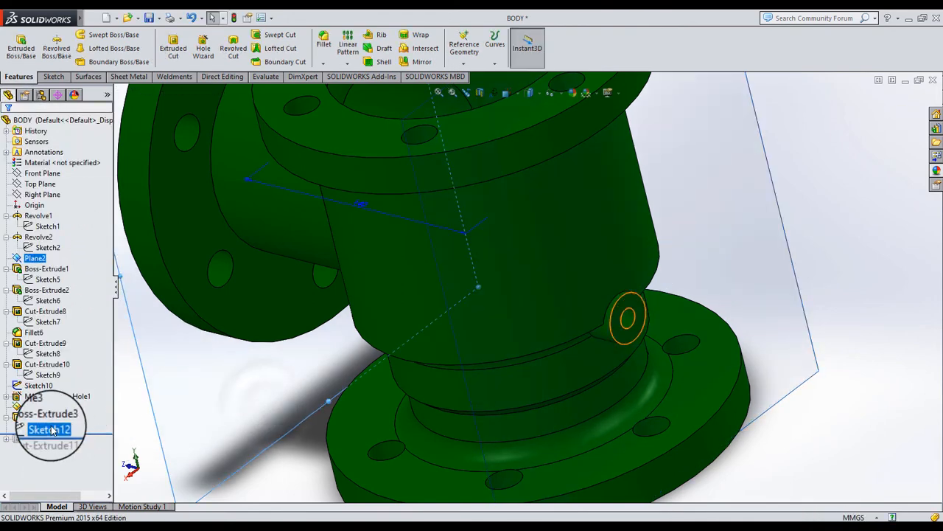
Step: Open Sketch12 for editing in a normal view and move its Ø25 and Ø10 dimensions outside the flange outline
{"action": "left_click", "coordinate": [46, 427]}
{"action": "left_click", "coordinate": [59, 396]}
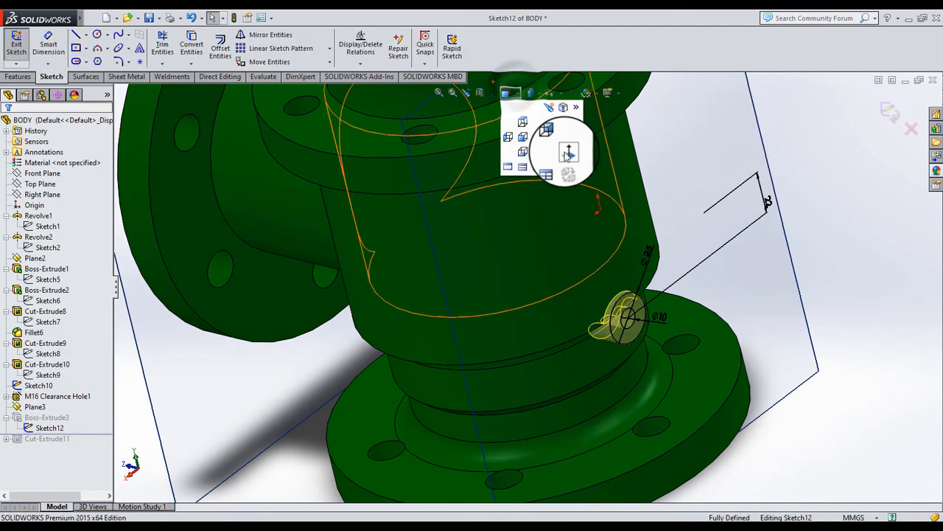
{"action": "left_click", "coordinate": [565, 151]}
{"action": "scroll", "coordinate": [548, 362], "scroll_direction": "down", "scroll_amount": 4}
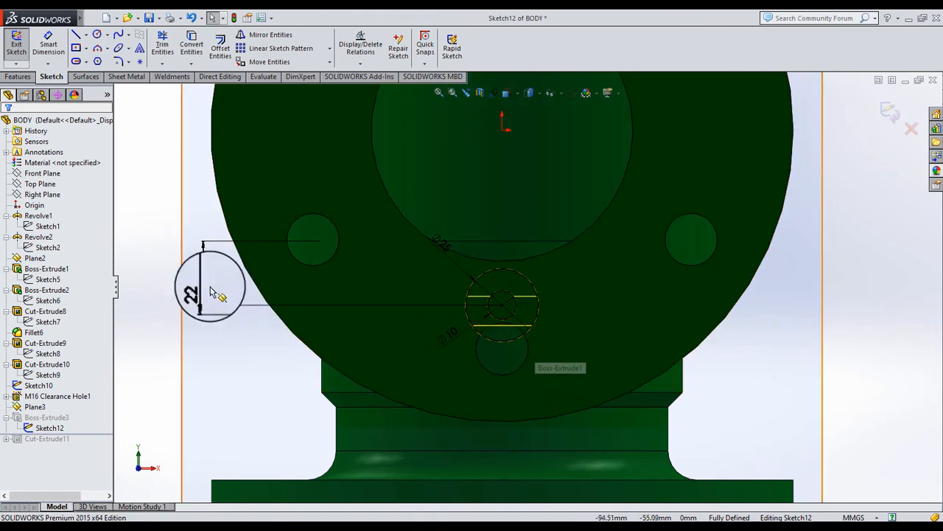
{"action": "left_click", "coordinate": [200, 278]}
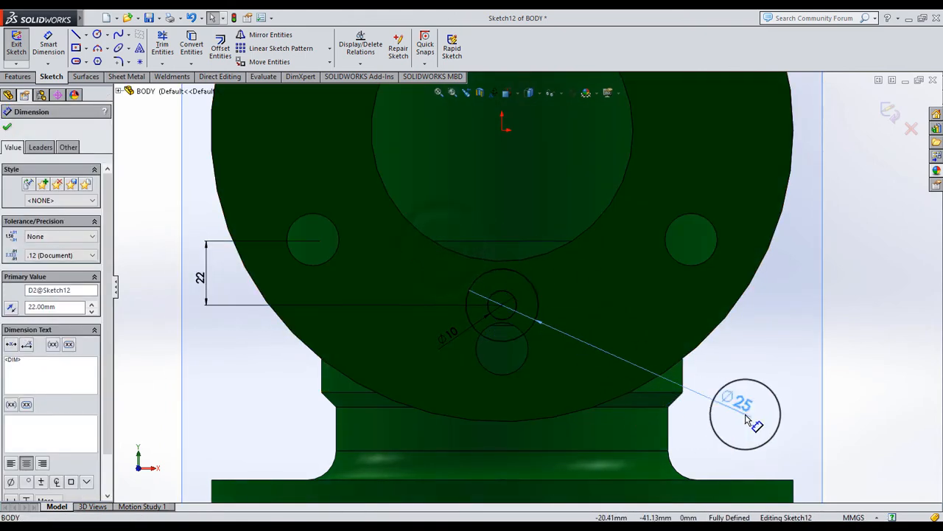
{"action": "left_click", "coordinate": [737, 404]}
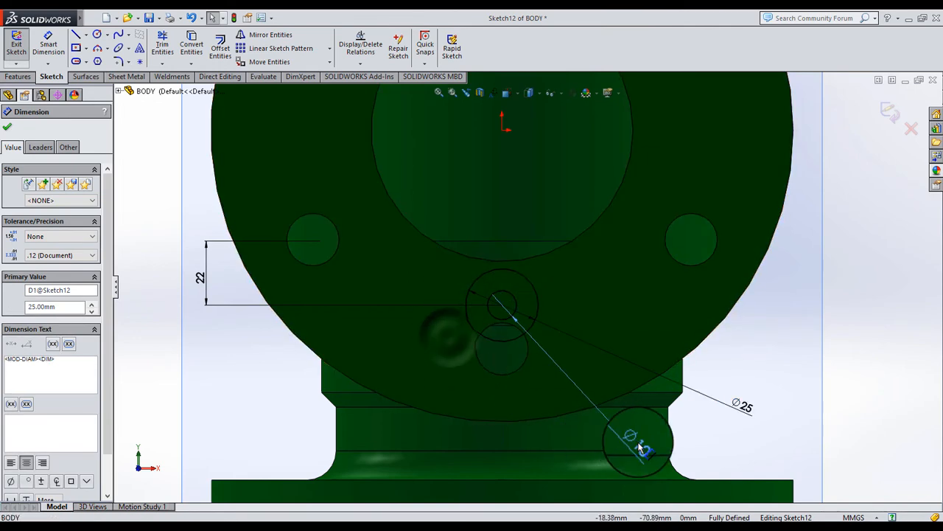
{"action": "left_click", "coordinate": [718, 448]}
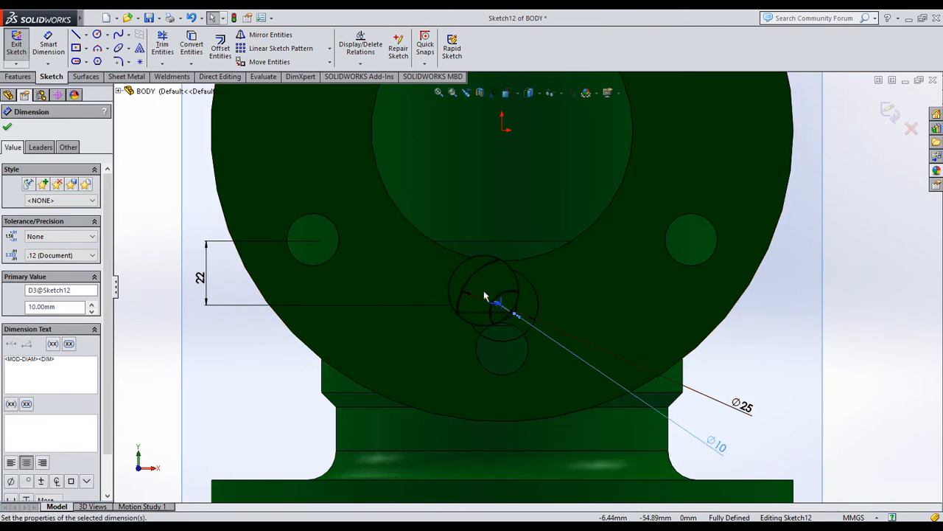
Step: Check the references of Sketch12's 22 dimension with hidden lines visible, exit the sketch and restore the shaded display with edges
{"action": "left_click", "coordinate": [200, 278]}
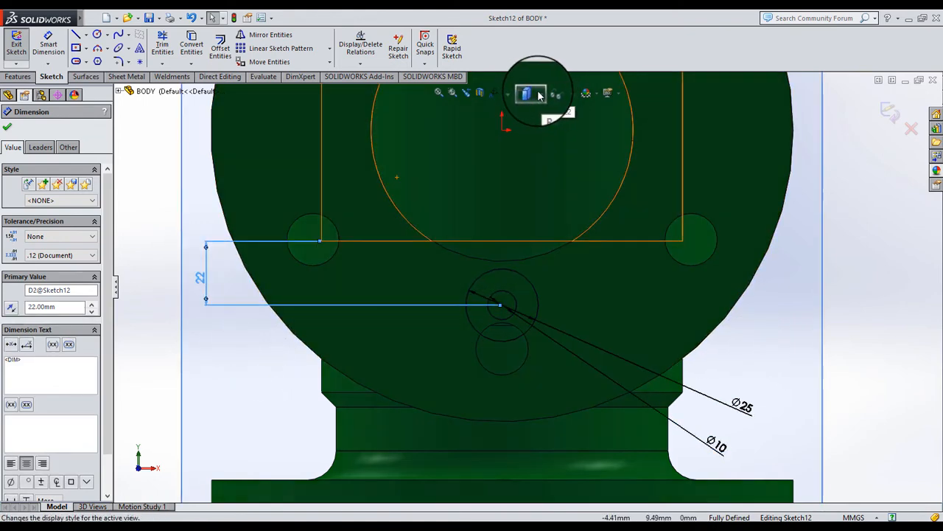
{"action": "left_click", "coordinate": [530, 152]}
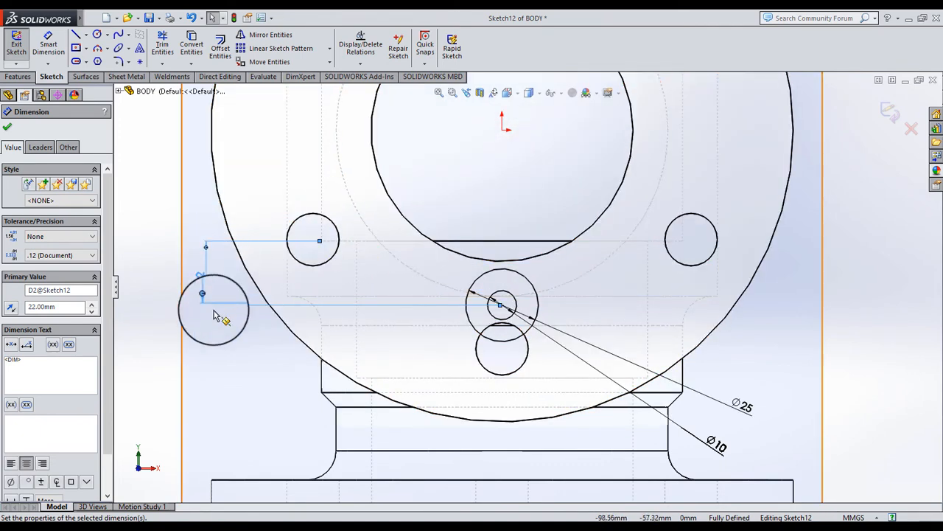
{"action": "left_click", "coordinate": [889, 111]}
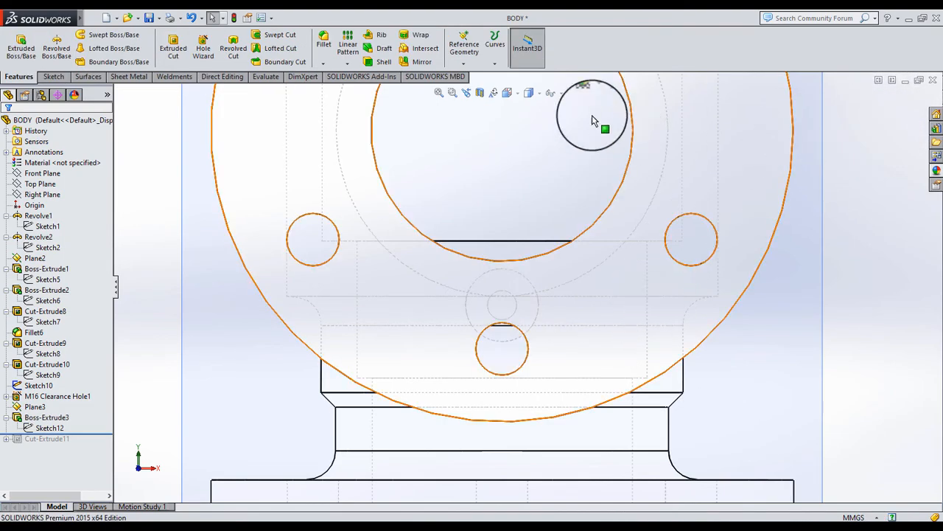
{"action": "left_click", "coordinate": [531, 94]}
{"action": "left_click", "coordinate": [529, 109]}
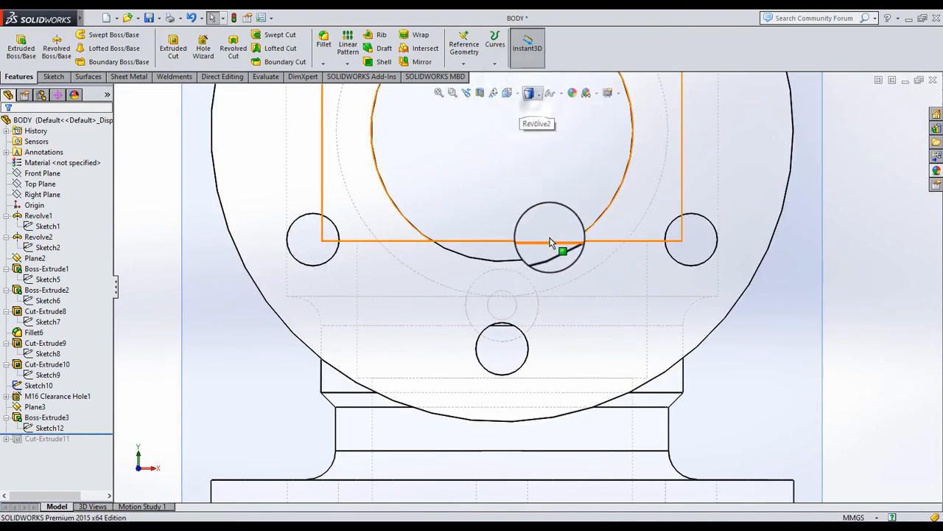
Step: Inspect the end condition of the small side boss's extrusion and close its settings without changes
{"action": "scroll", "coordinate": [543, 238], "scroll_direction": "up", "scroll_amount": 5}
{"action": "mouse_move", "coordinate": [540, 239]}
{"action": "middle_mouse_down"}
{"action": "mouse_move", "coordinate": [591, 271]}
{"action": "mouse_move", "coordinate": [705, 264]}
{"action": "mouse_move", "coordinate": [532, 302]}
{"action": "mouse_move", "coordinate": [609, 337]}
{"action": "mouse_move", "coordinate": [572, 312]}
{"action": "middle_mouse_up"}
{"action": "scroll", "coordinate": [679, 307], "scroll_direction": "down", "scroll_amount": 1}
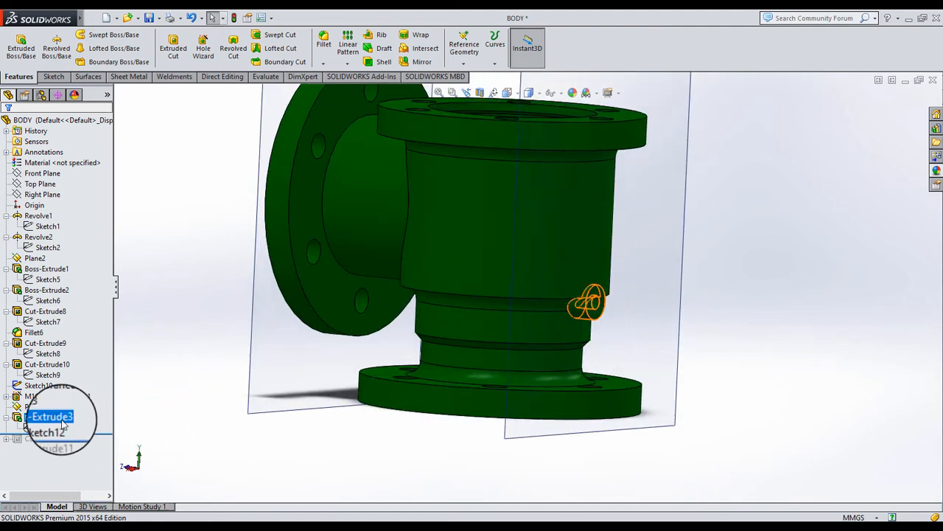
{"action": "left_click", "coordinate": [65, 390]}
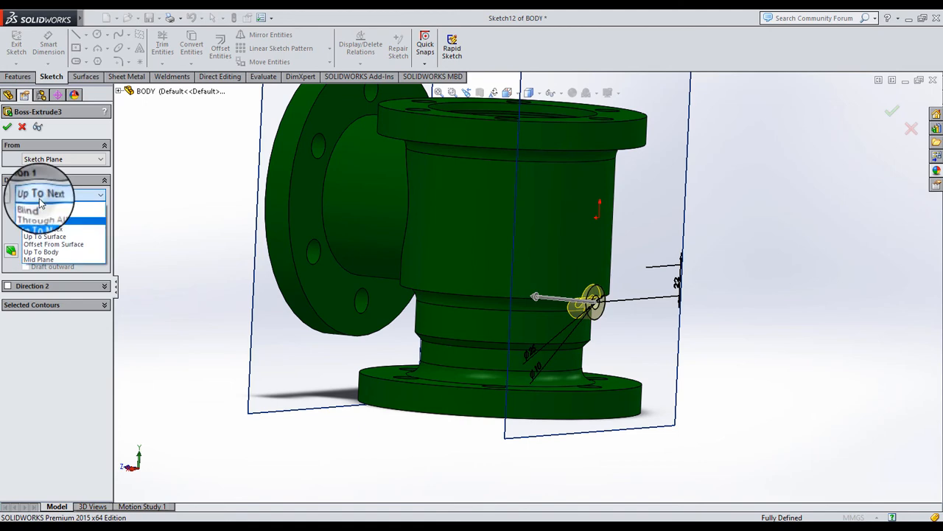
{"action": "left_click", "coordinate": [39, 198]}
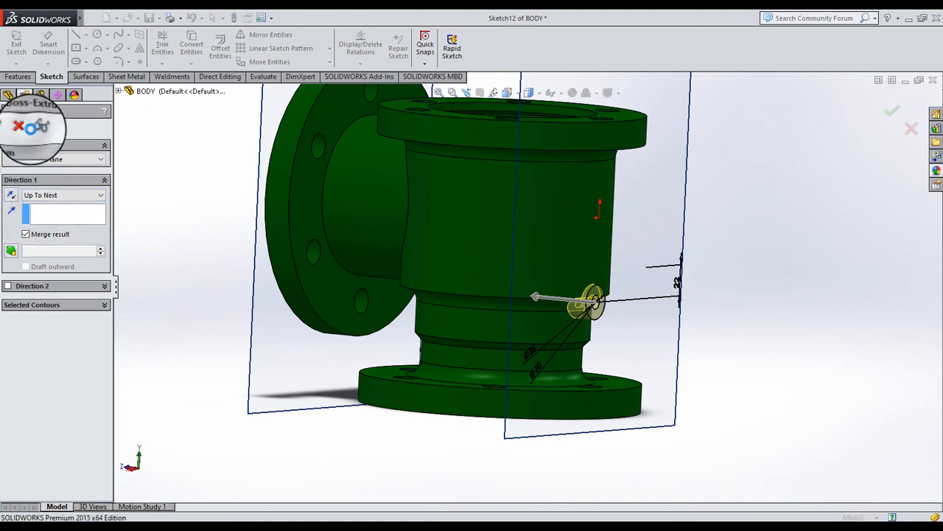
{"action": "left_click", "coordinate": [19, 126]}
Step: Roll the feature history forward to include Cut-Extrude11 and check which face of the side boss Sketch13 is drawn on
{"action": "left_click_drag", "start_coordinate": [76, 434], "coordinate": [84, 443]}
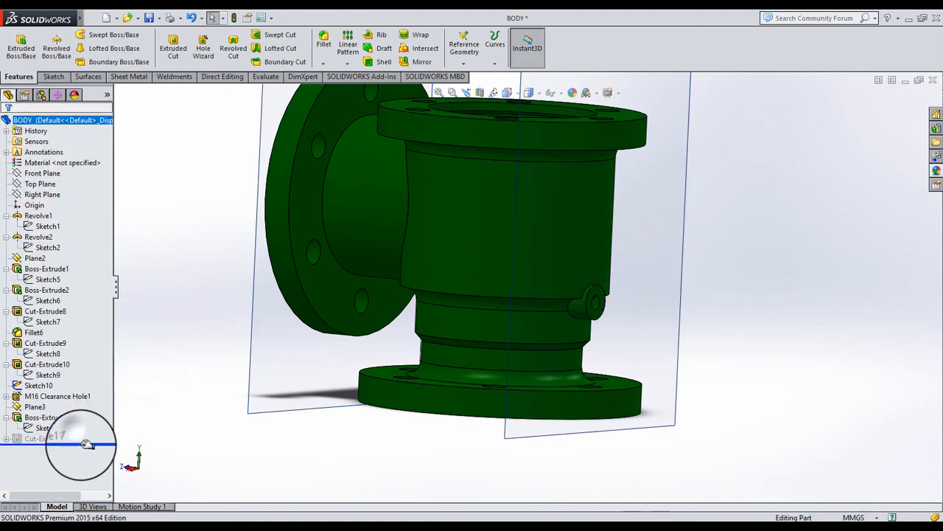
{"action": "left_click", "coordinate": [6, 439]}
{"action": "left_click", "coordinate": [47, 448]}
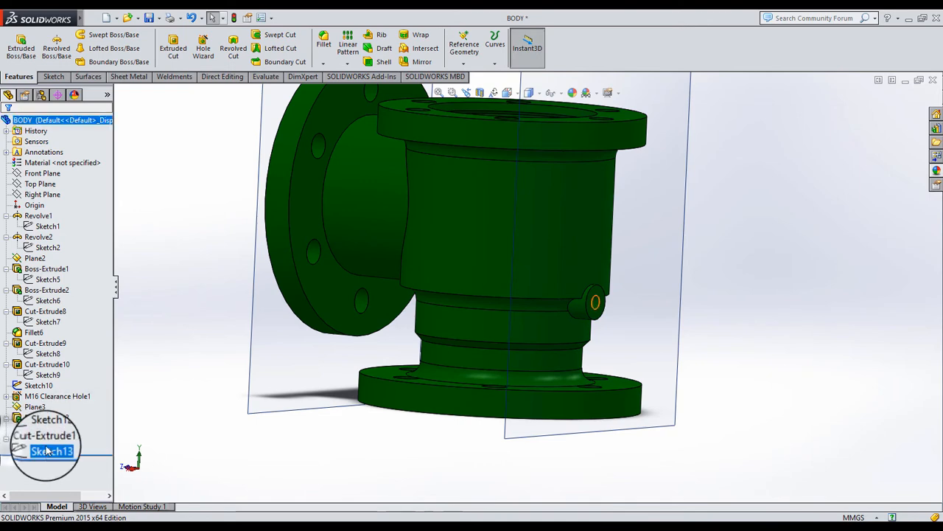
{"action": "left_click", "coordinate": [59, 419]}
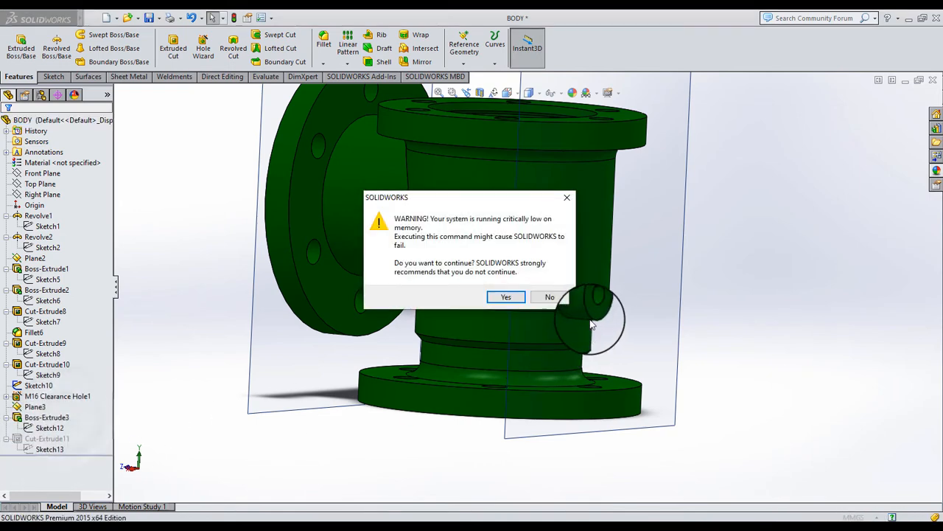
{"action": "left_click", "coordinate": [506, 298]}
{"action": "scroll", "coordinate": [589, 308], "scroll_direction": "down", "scroll_amount": 8}
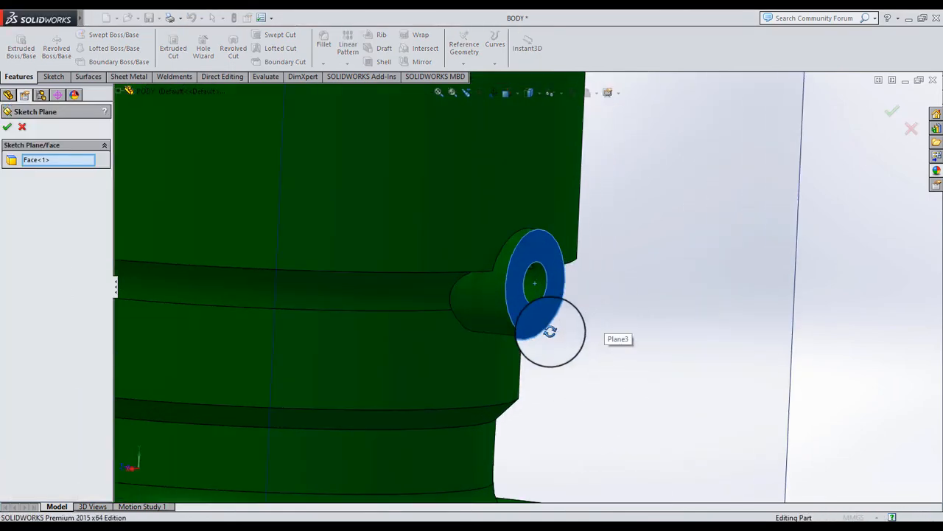
{"action": "left_click", "coordinate": [31, 162]}
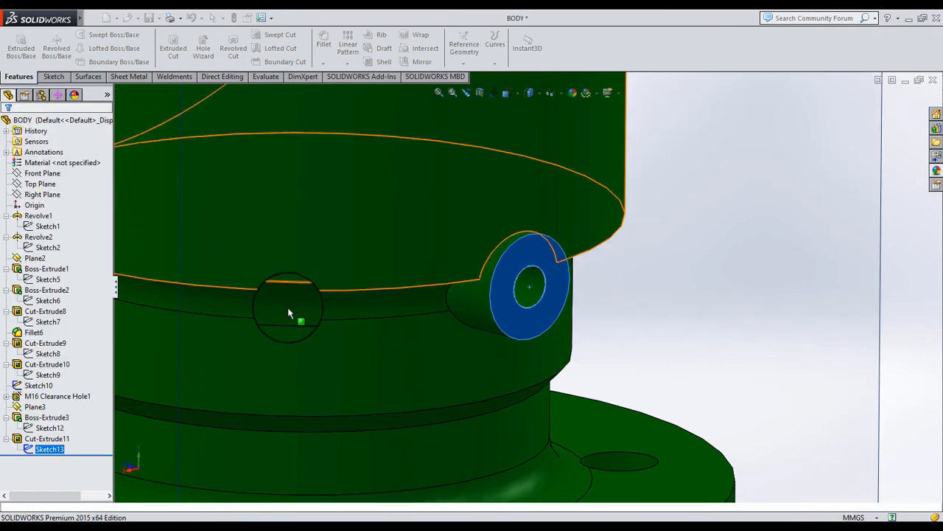
Step: Review Cut-Extrude11's end condition and depth, and examine from inside the bore how far the cut reaches
{"action": "scroll", "coordinate": [287, 307], "scroll_direction": "up", "scroll_amount": 5}
{"action": "left_click", "coordinate": [48, 439]}
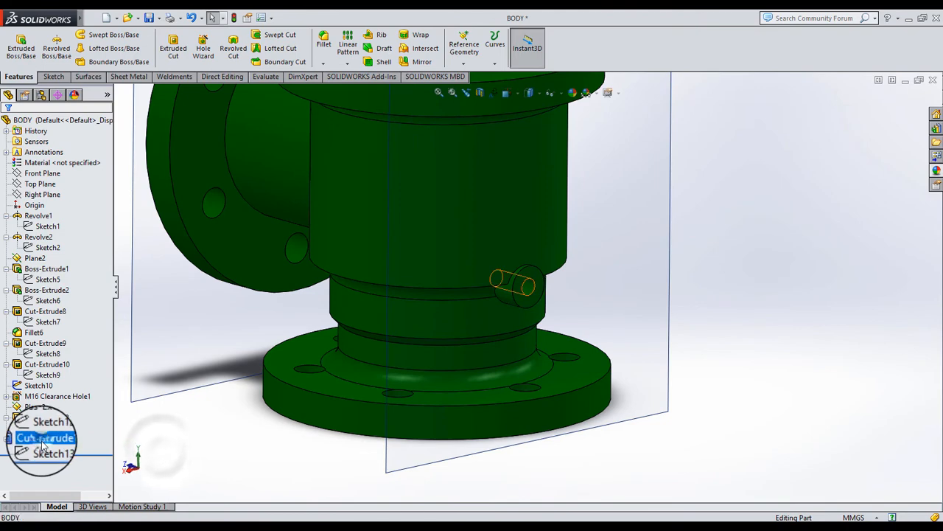
{"action": "left_click", "coordinate": [50, 411]}
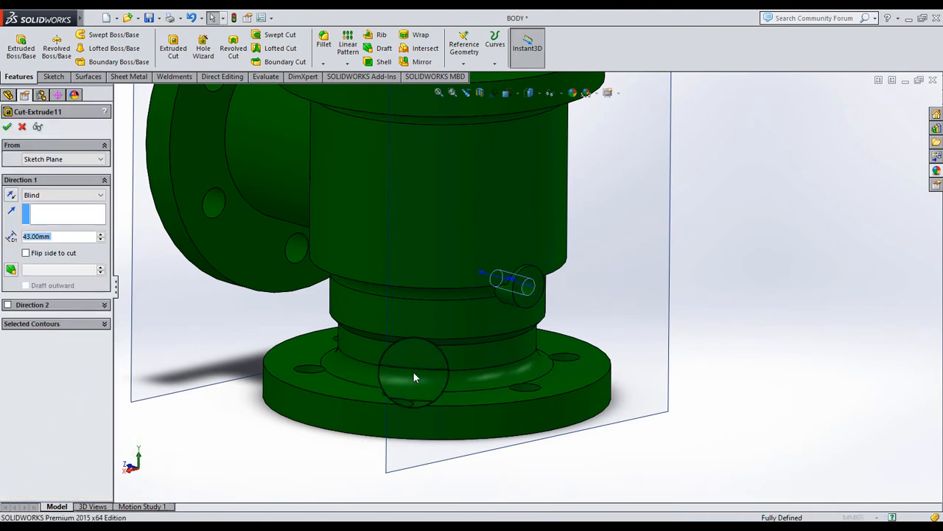
{"action": "scroll", "coordinate": [352, 224], "scroll_direction": "up", "scroll_amount": 5}
{"action": "middle_click_drag", "start_coordinate": [352, 224], "coordinate": [448, 364]}
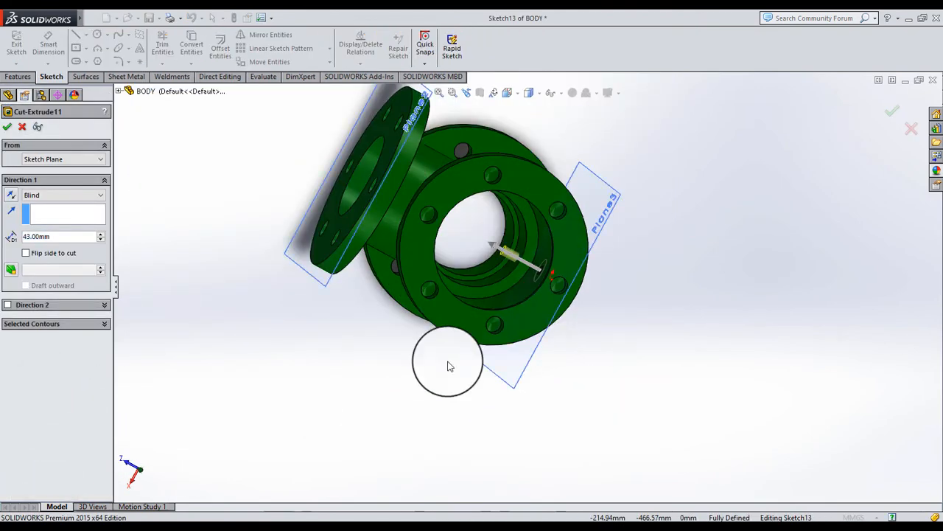
{"action": "scroll", "coordinate": [523, 290], "scroll_direction": "down", "scroll_amount": 4}
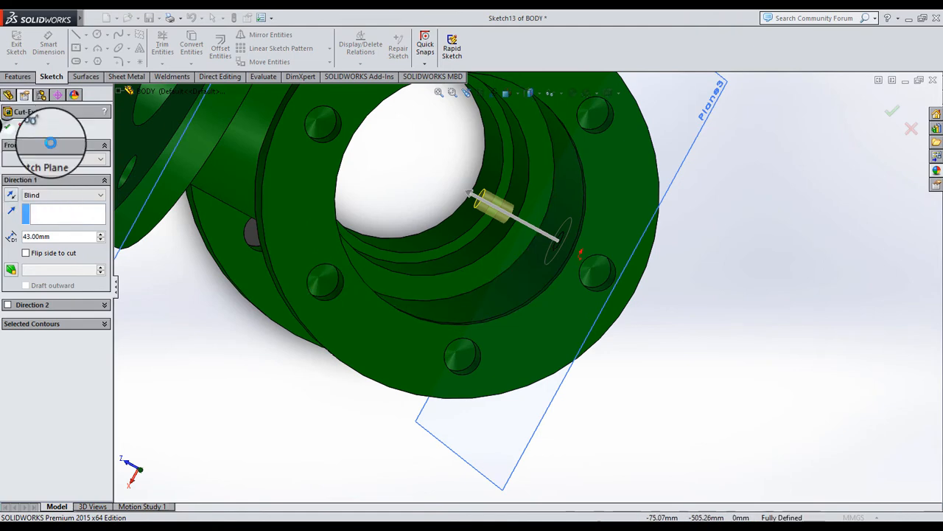
Step: Hide the reference planes Plane2 and Plane3 in the view of the BODY part
{"action": "scroll", "coordinate": [500, 228], "scroll_direction": "up", "scroll_amount": 4}
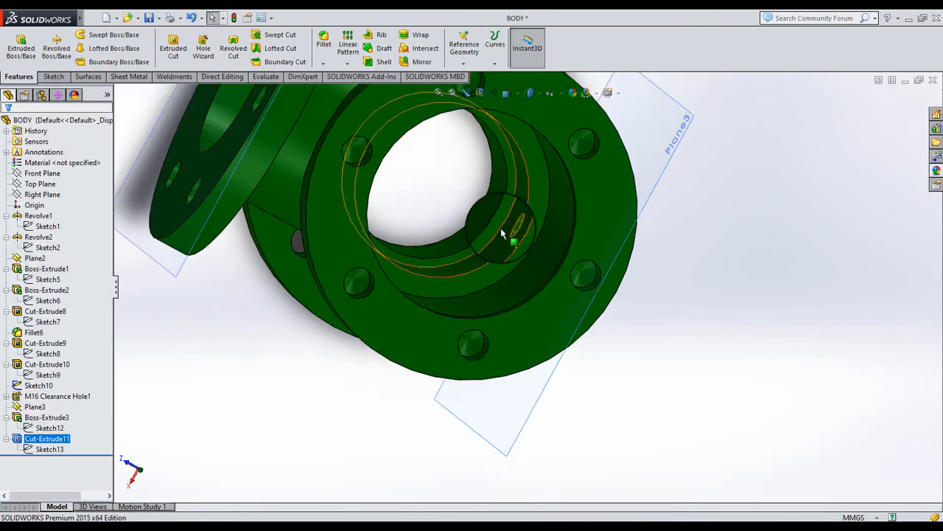
{"action": "middle_click_drag", "start_coordinate": [489, 174], "coordinate": [558, 110]}
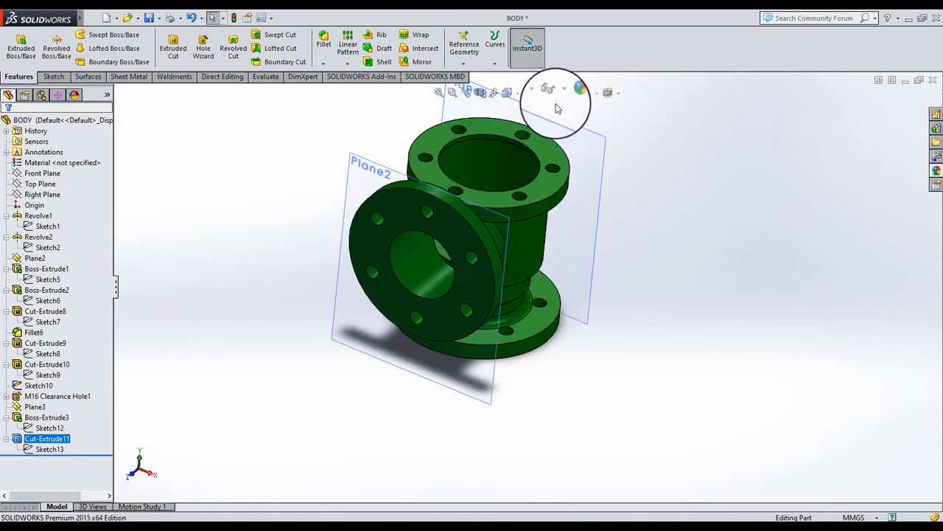
{"action": "left_click", "coordinate": [551, 93]}
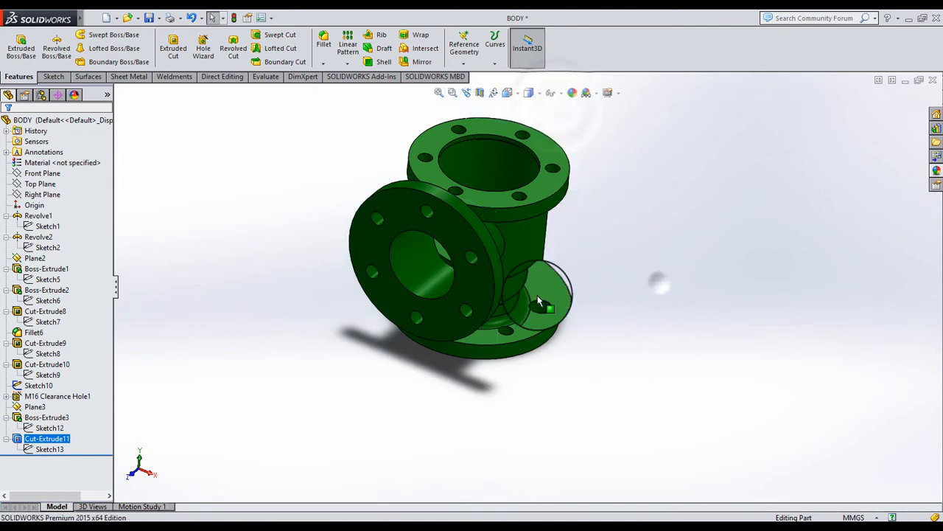
Step: Section the BODY part along the Right Plane to examine its interior, and turn the section view off again
{"action": "middle_click_drag", "start_coordinate": [659, 282], "coordinate": [492, 252]}
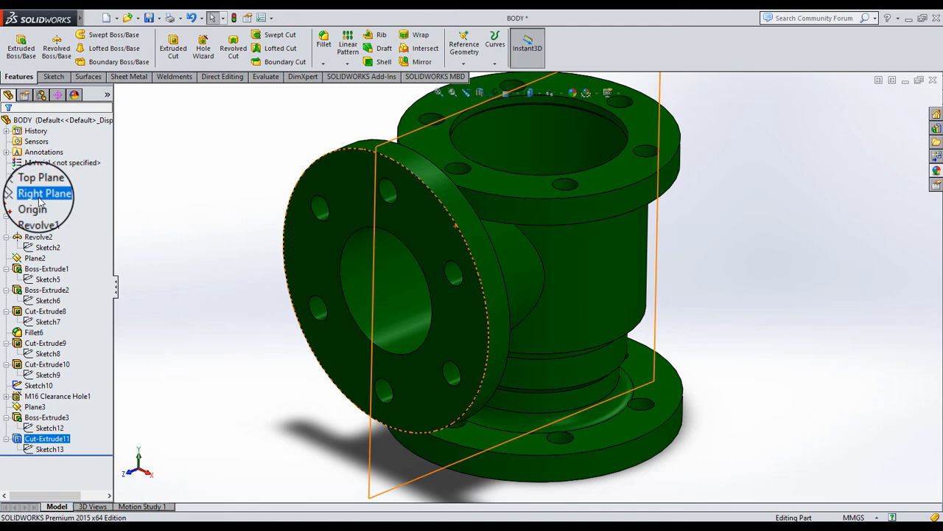
{"action": "left_click", "coordinate": [42, 194]}
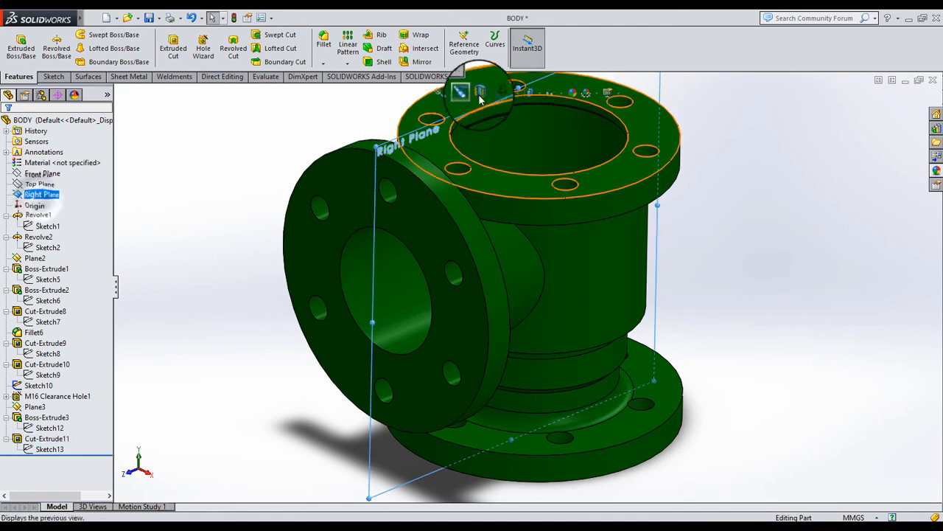
{"action": "left_click", "coordinate": [480, 92]}
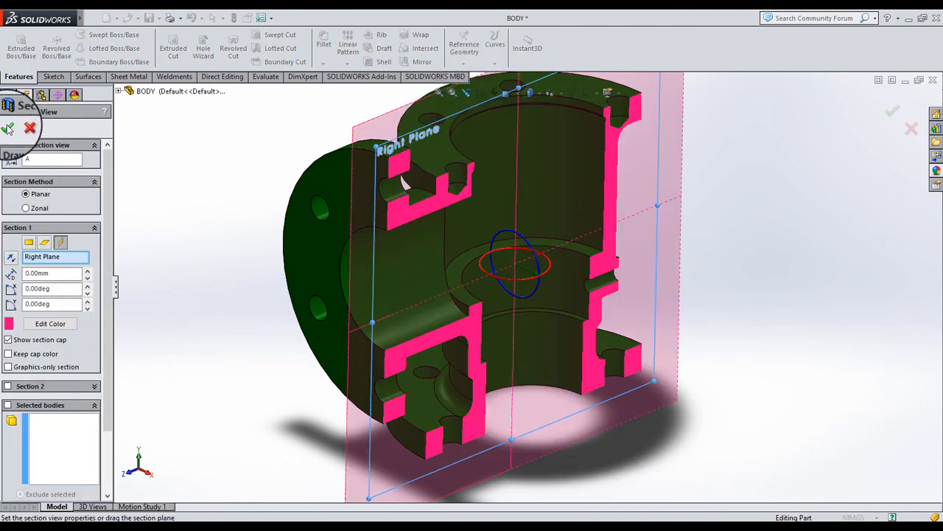
{"action": "left_click", "coordinate": [9, 128]}
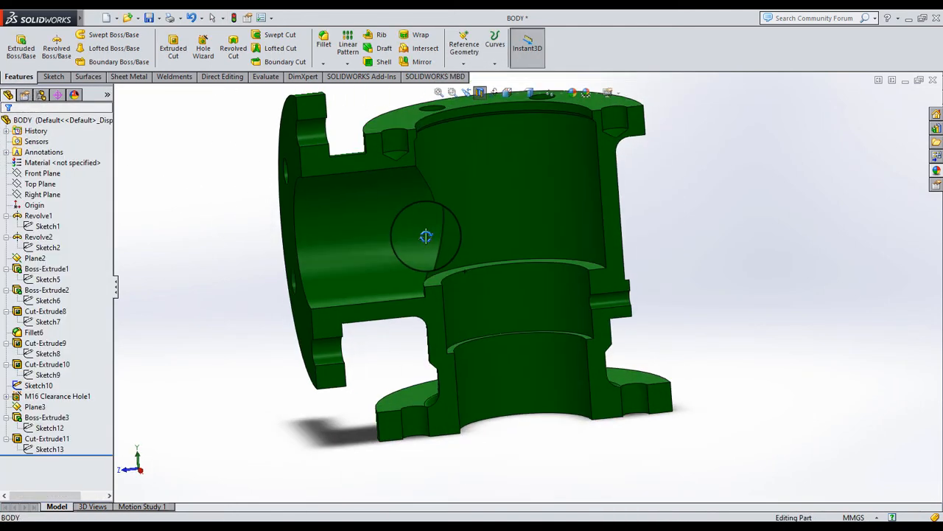
{"action": "middle_click_drag", "start_coordinate": [426, 236], "coordinate": [450, 246]}
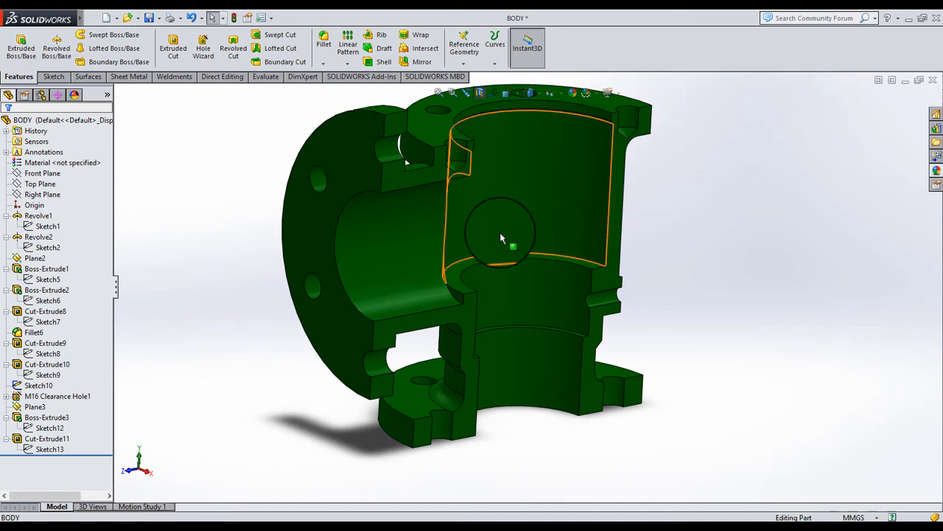
{"action": "scroll", "coordinate": [502, 238], "scroll_direction": "up", "scroll_amount": 3}
{"action": "left_click", "coordinate": [479, 88]}
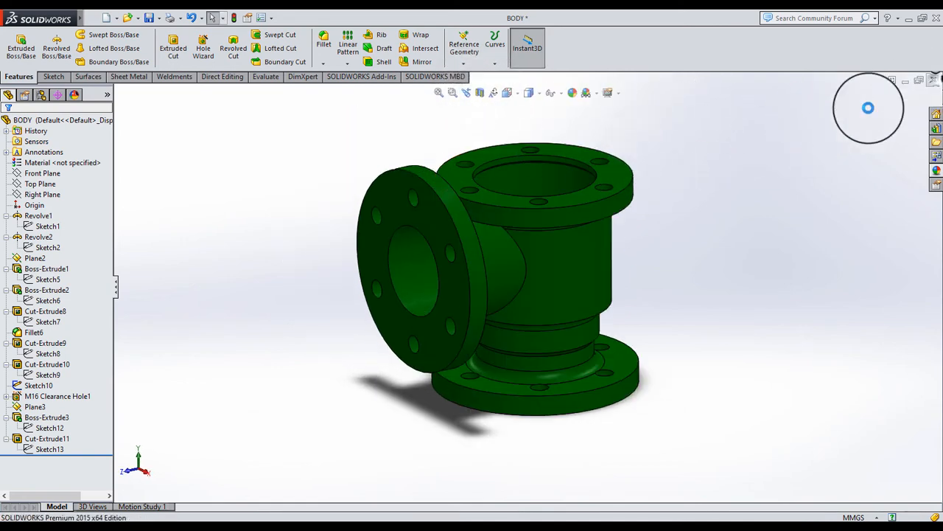
Step: Close the BODY part with its changes saved and rebuild the Assem2 assembly
{"action": "left_click", "coordinate": [460, 279]}
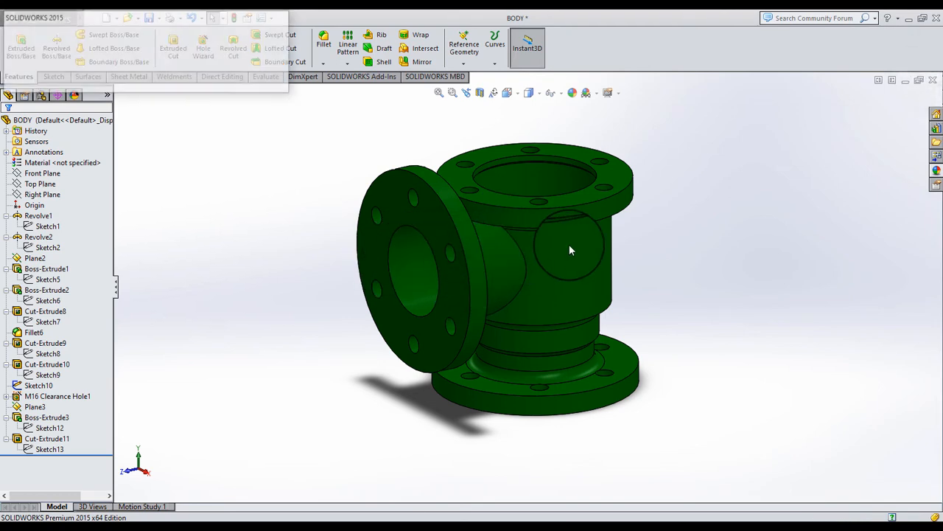
{"action": "left_click", "coordinate": [90, 65]}
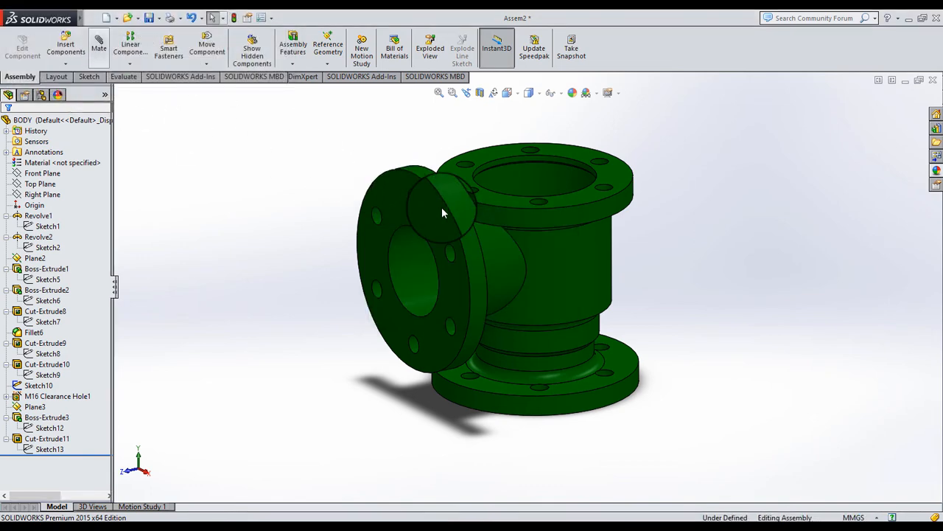
Step: Apply a section view of the assembly along the Right Plane with zero offset
{"action": "left_click", "coordinate": [204, 251]}
{"action": "left_click", "coordinate": [51, 189]}
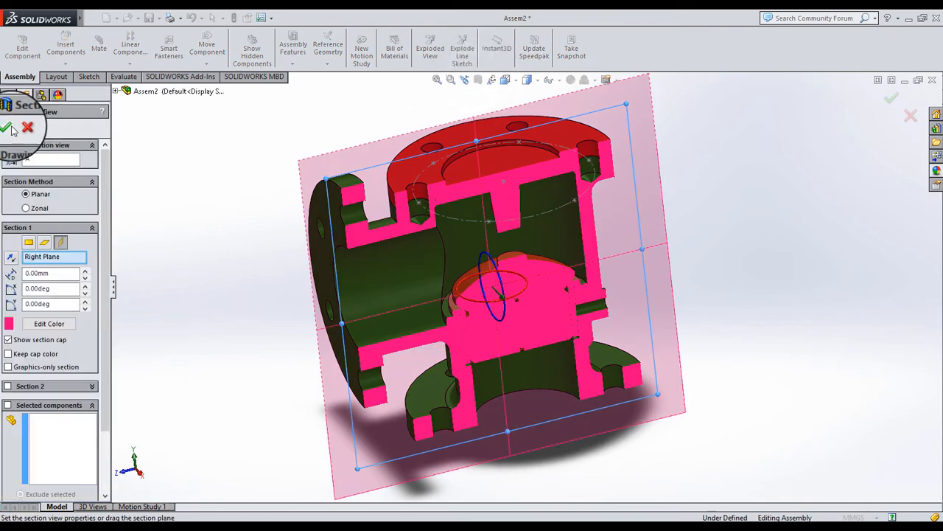
{"action": "left_click", "coordinate": [14, 125]}
Step: Open the VALVE SEAT component from the assembly in its own window
{"action": "left_click", "coordinate": [74, 215]}
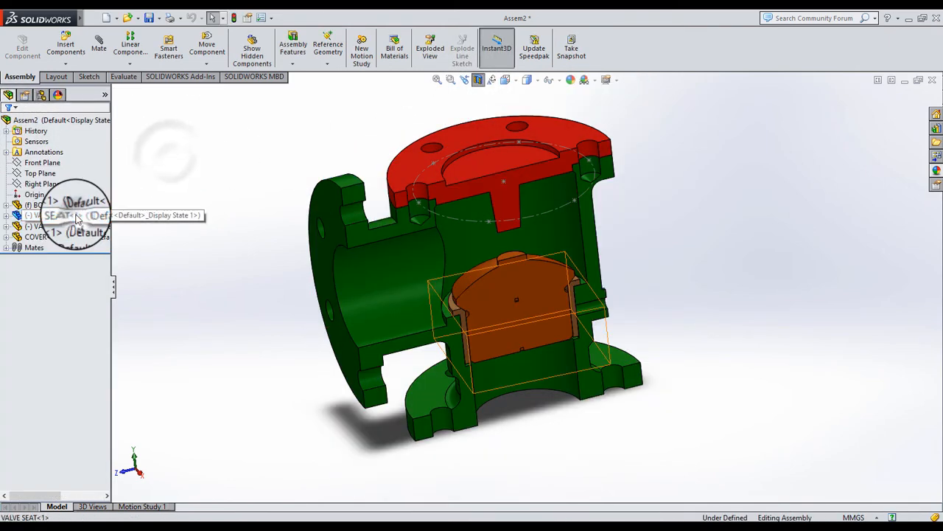
{"action": "left_click", "coordinate": [56, 205], "text": "ctrl"}
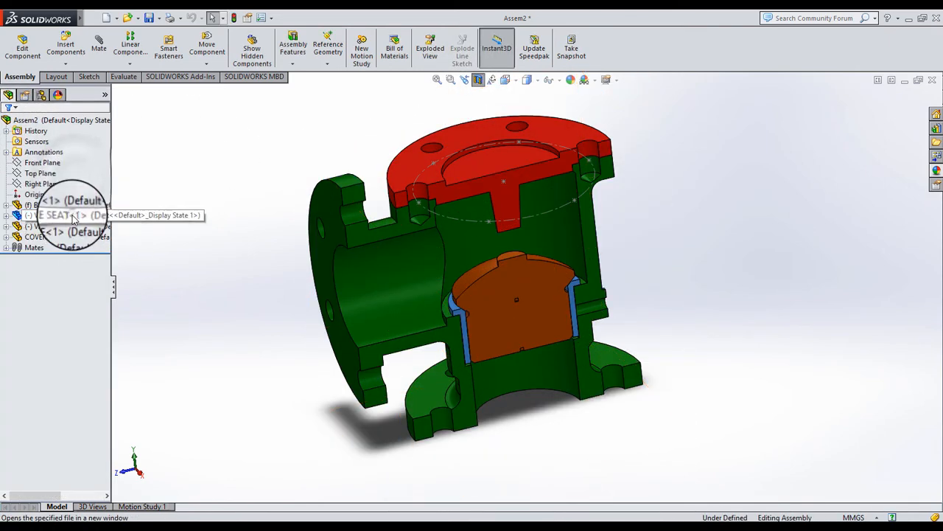
{"action": "left_click", "coordinate": [81, 189]}
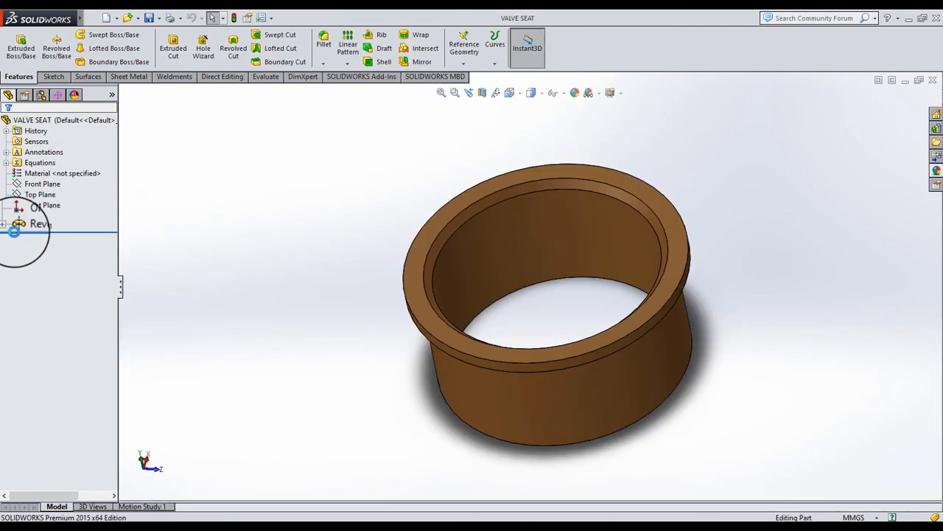
Step: Open Sketch1 of the valve seat's Revolve1 for editing and show it in the front view
{"action": "left_click", "coordinate": [56, 240]}
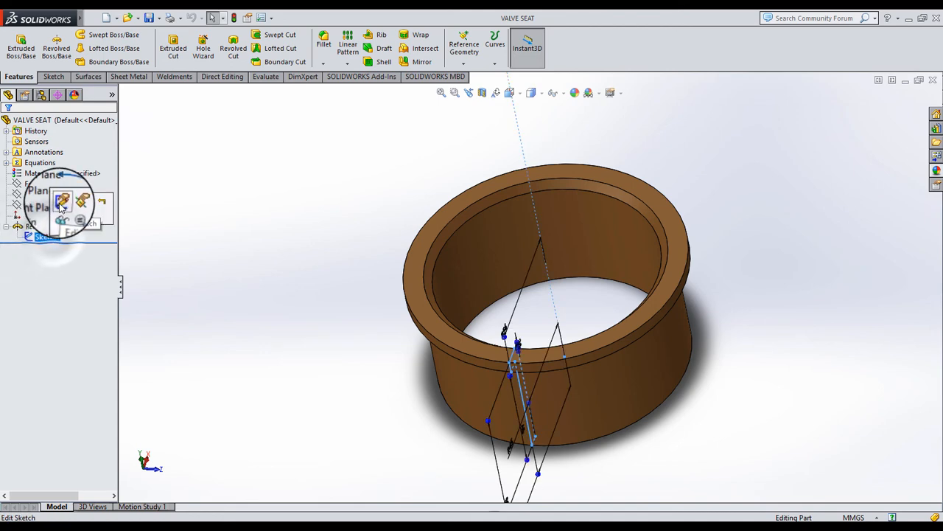
{"action": "left_click", "coordinate": [65, 205]}
{"action": "left_click", "coordinate": [517, 93]}
{"action": "left_click", "coordinate": [570, 149]}
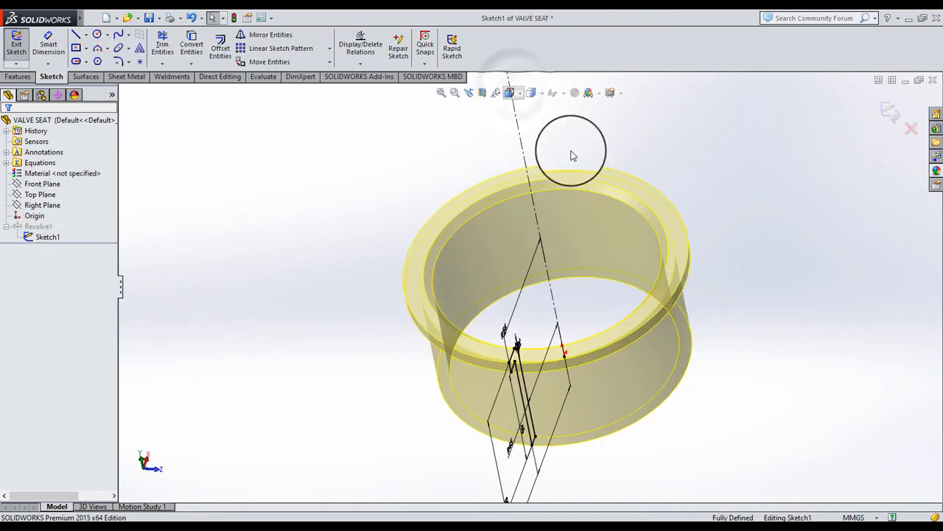
{"action": "scroll", "coordinate": [530, 437], "scroll_direction": "down", "scroll_amount": 8}
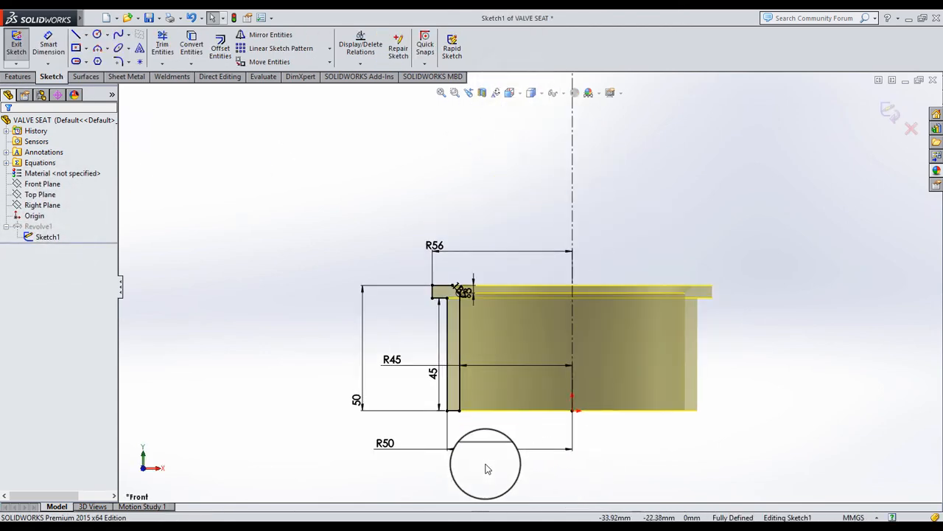
Step: Space out Sketch1's R50, R45, R56, 50 and 45 dimensions around the ring profile so they read clearly
{"action": "left_click", "coordinate": [305, 348]}
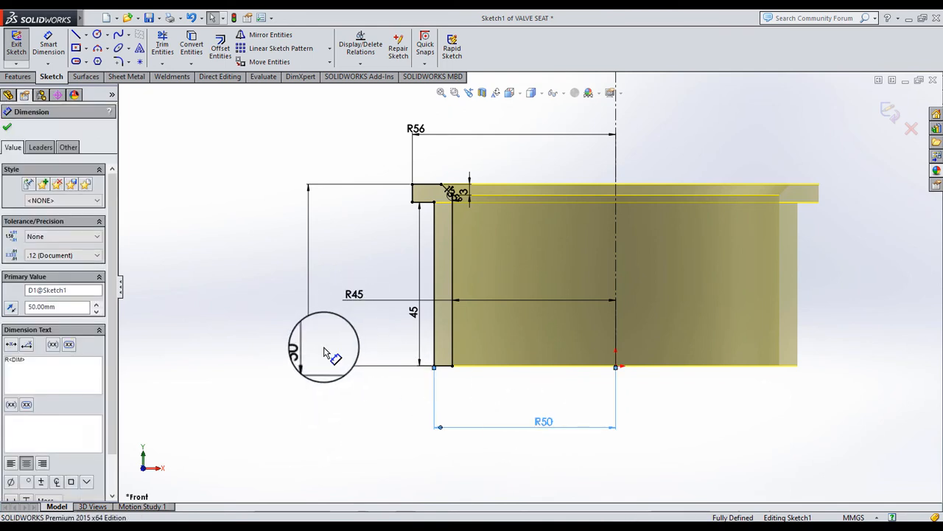
{"action": "left_click_drag", "start_coordinate": [301, 347], "coordinate": [295, 271]}
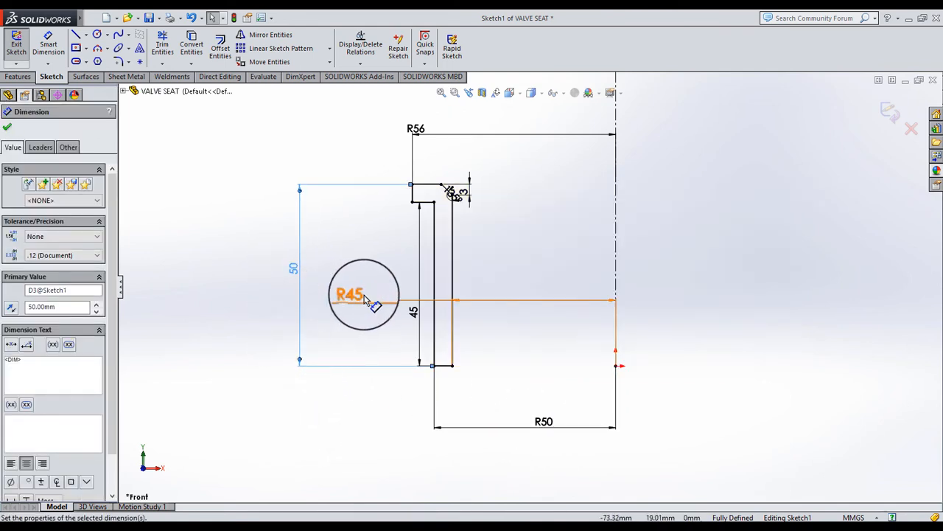
{"action": "left_click_drag", "start_coordinate": [367, 298], "coordinate": [547, 388]}
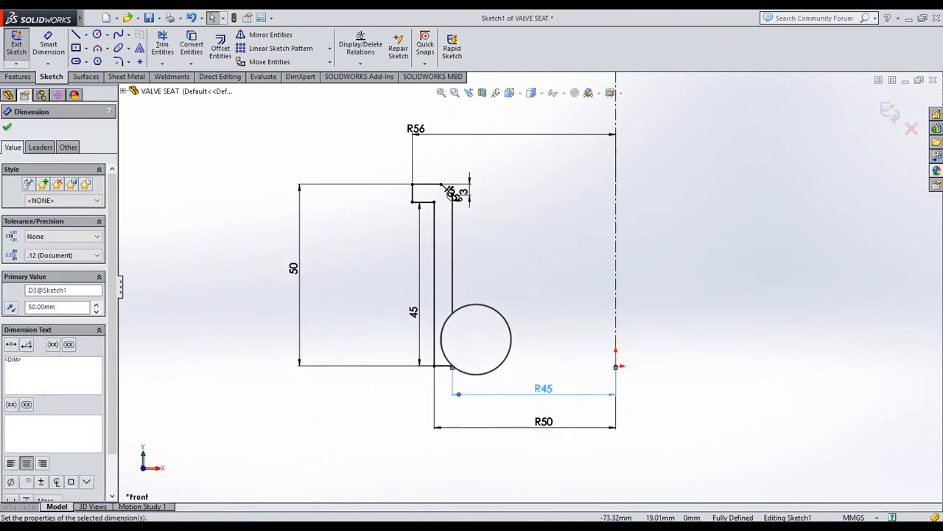
{"action": "left_click_drag", "start_coordinate": [358, 297], "coordinate": [331, 276]}
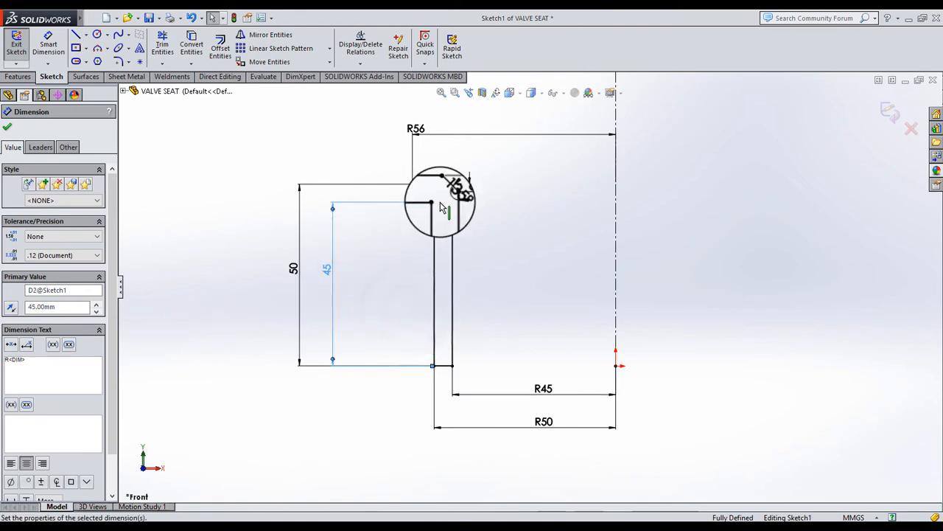
{"action": "left_click_drag", "start_coordinate": [423, 135], "coordinate": [538, 137]}
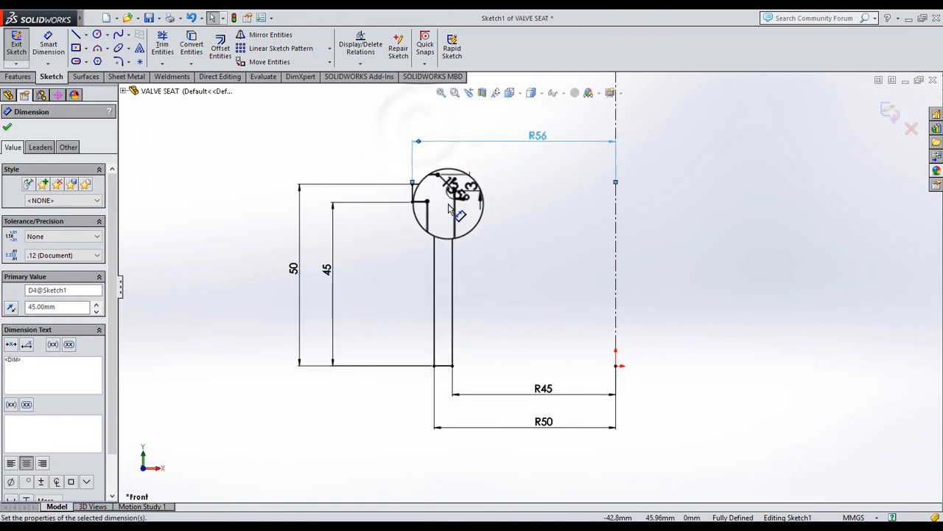
Step: Move the 3 mm chamfer height and 135° angle dimensions clear of the profile's upper inner corner
{"action": "scroll", "coordinate": [462, 220], "scroll_direction": "down", "scroll_amount": 3}
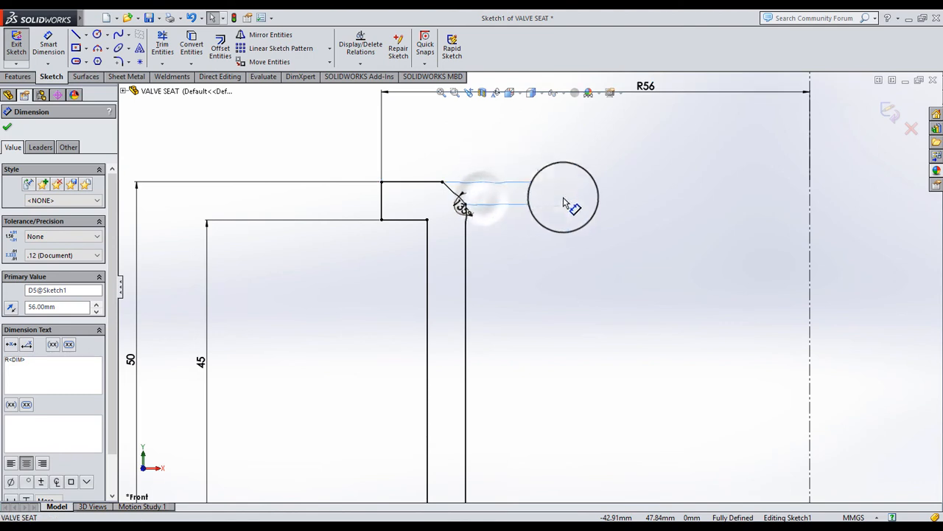
{"action": "left_click", "coordinate": [586, 199]}
{"action": "mouse_move", "coordinate": [460, 210]}
{"action": "left_mouse_down"}
{"action": "mouse_move", "coordinate": [442, 247]}
{"action": "mouse_move", "coordinate": [367, 292]}
{"action": "left_mouse_up"}
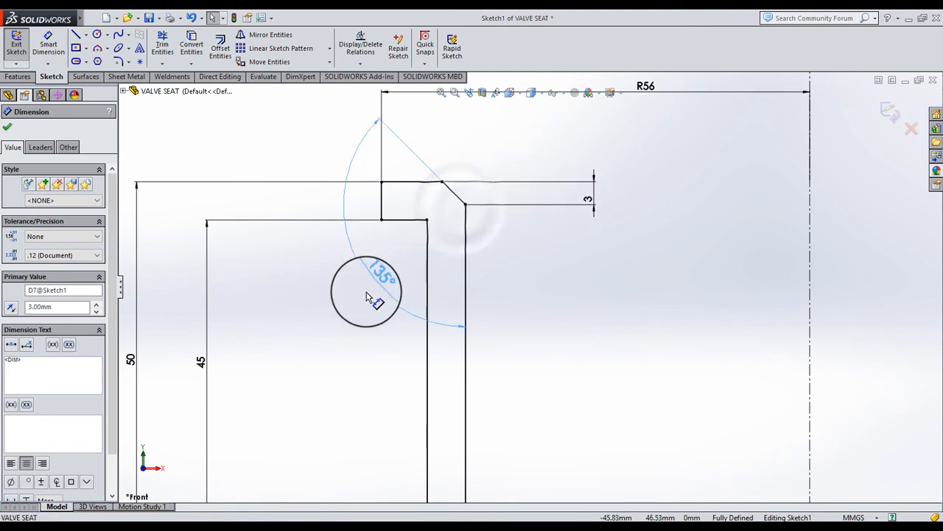
{"action": "left_click", "coordinate": [525, 280]}
{"action": "scroll", "coordinate": [528, 283], "scroll_direction": "up", "scroll_amount": 5}
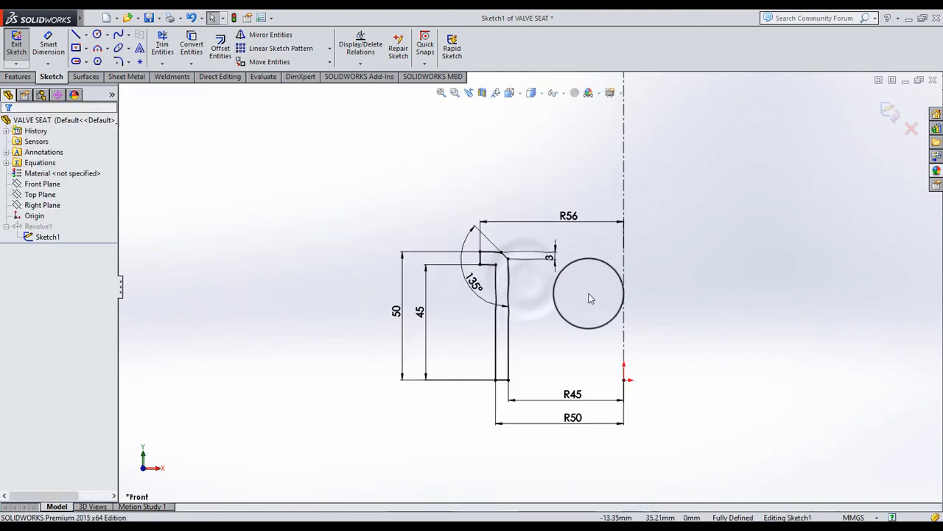
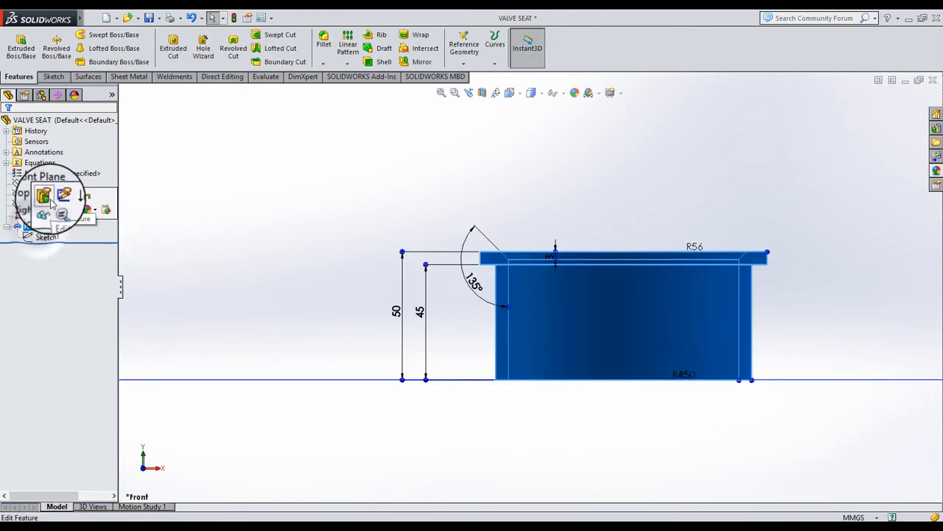
Step: Check the axis of revolution and angle of the valve seat's Revolve1 and close its settings without changes
{"action": "left_click", "coordinate": [44, 198]}
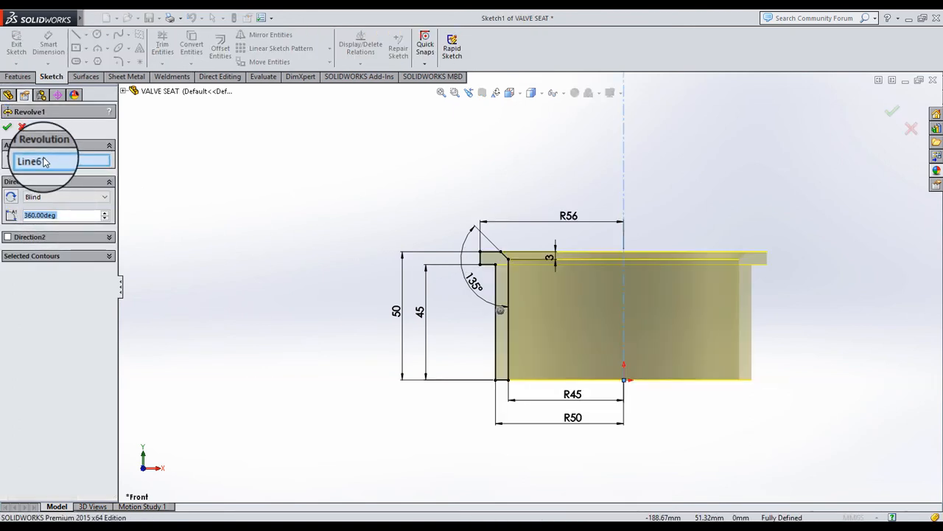
{"action": "left_click", "coordinate": [7, 126]}
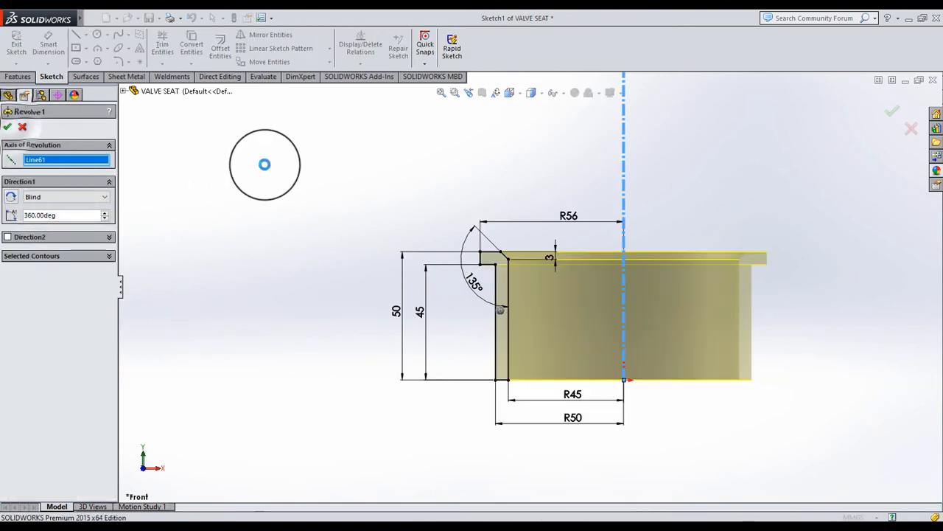
Step: Close the VALVE SEAT part with its changes saved and rebuild the assembly
{"action": "left_click", "coordinate": [931, 81]}
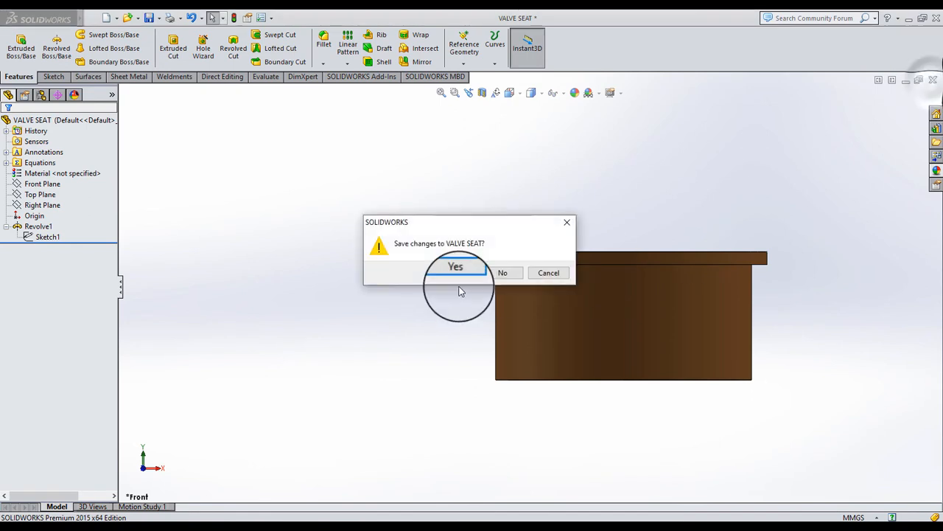
{"action": "left_click", "coordinate": [450, 270]}
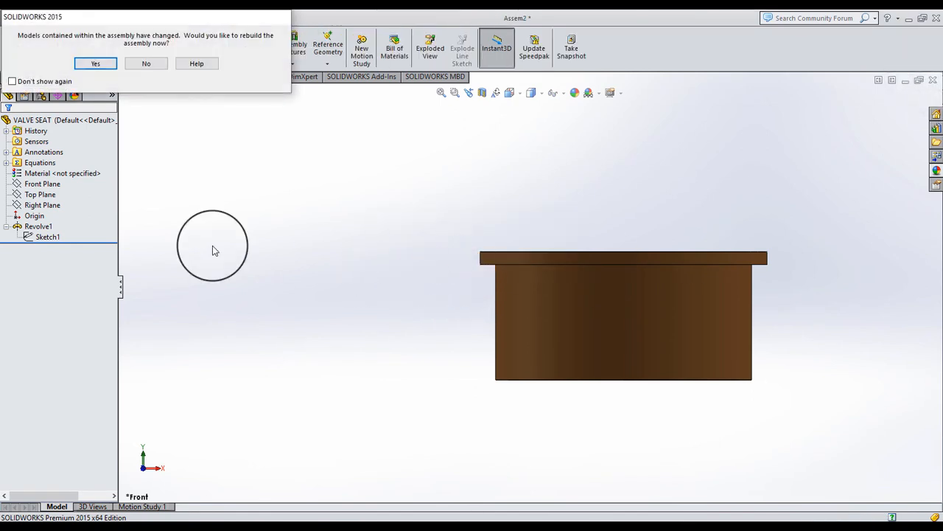
{"action": "left_click", "coordinate": [104, 64]}
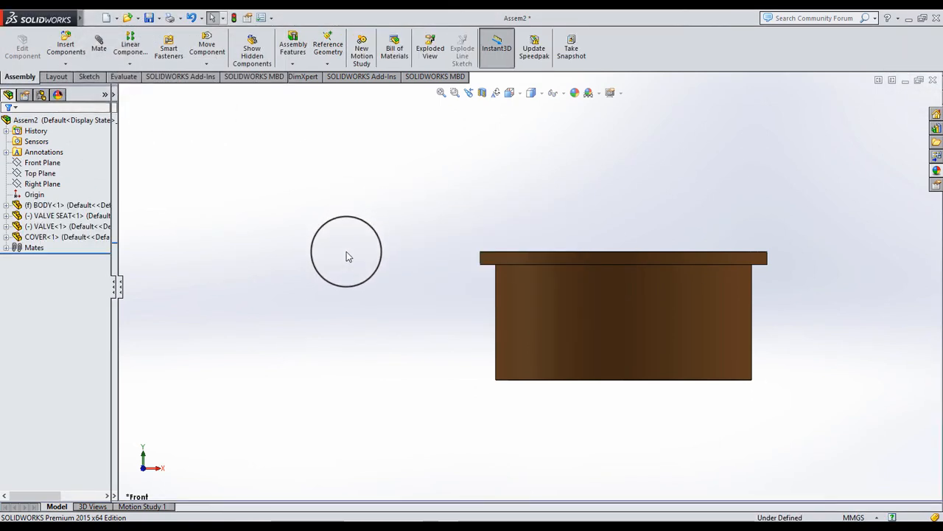
Step: Open the VALVE component from the assembly in its own window
{"action": "left_click", "coordinate": [56, 238]}
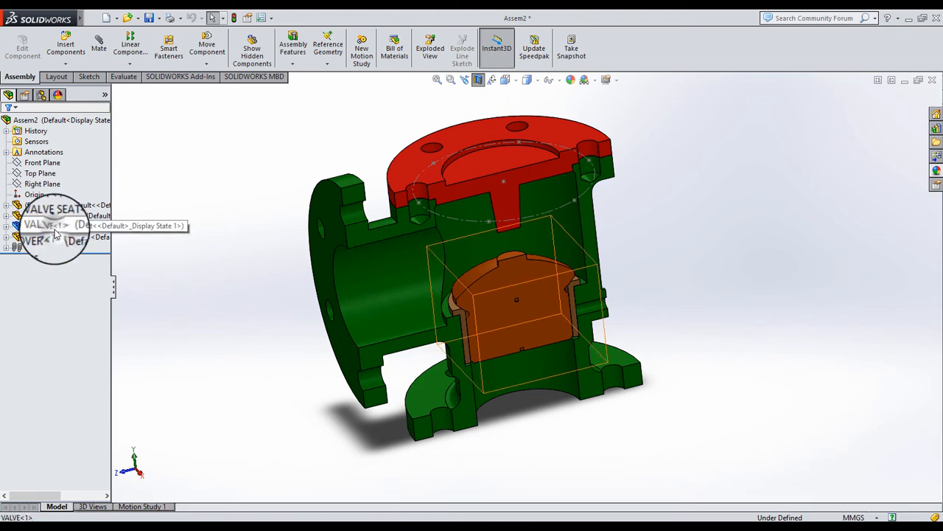
{"action": "left_click", "coordinate": [59, 226]}
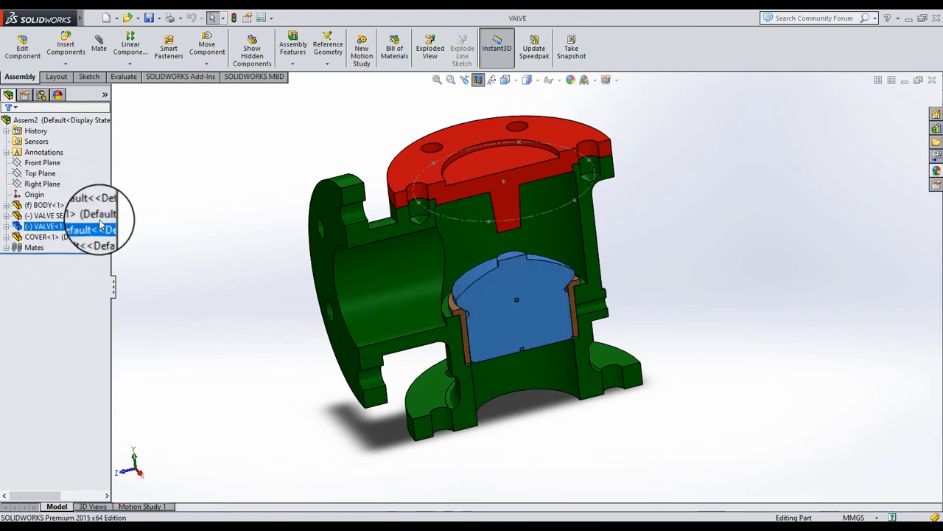
{"action": "left_click", "coordinate": [100, 221]}
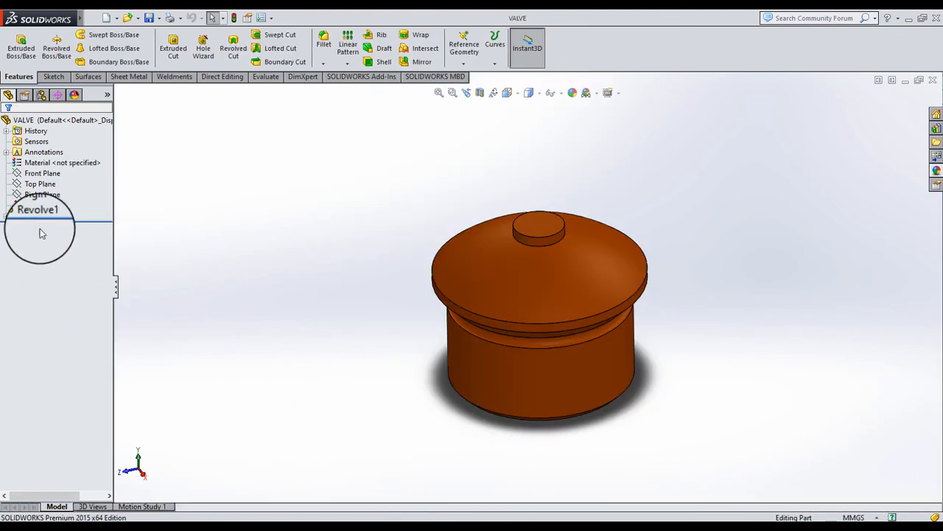
Step: Open the VALVE's Sketch1 under Revolve1 for editing and view it from the front
{"action": "left_click", "coordinate": [6, 216]}
{"action": "left_click", "coordinate": [40, 228]}
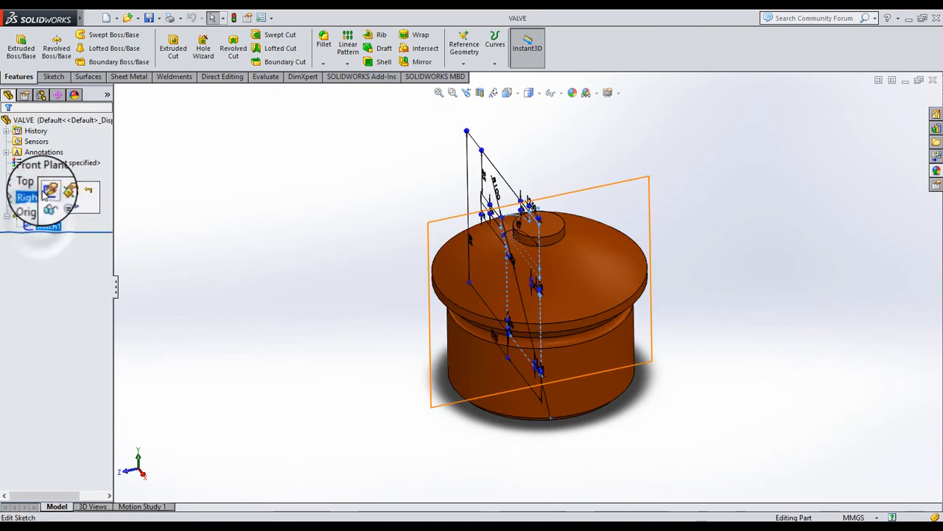
{"action": "left_click", "coordinate": [44, 193]}
{"action": "left_click", "coordinate": [507, 92]}
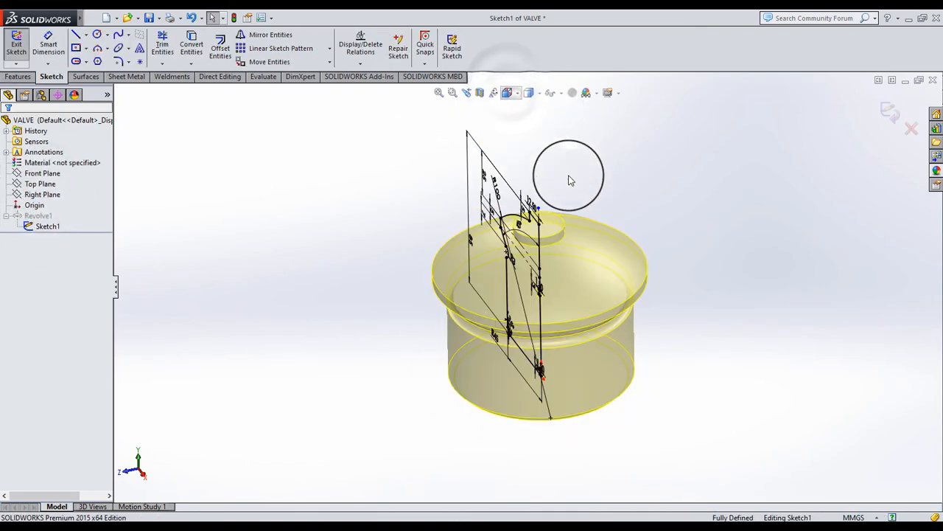
{"action": "scroll", "coordinate": [534, 306], "scroll_direction": "up", "scroll_amount": 3}
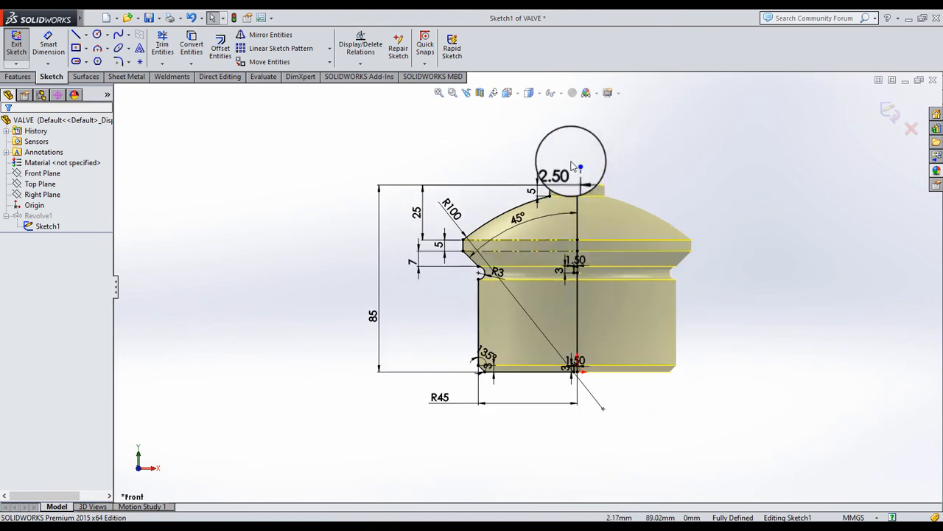
Step: Move the 12.50 mm, 85 mm and R45 dimensions of the valve sketch farther out from the profile
{"action": "mouse_move", "coordinate": [568, 128]}
{"action": "left_mouse_down"}
{"action": "mouse_move", "coordinate": [568, 115]}
{"action": "mouse_move", "coordinate": [577, 132]}
{"action": "left_mouse_up"}
{"action": "left_click", "coordinate": [599, 190]}
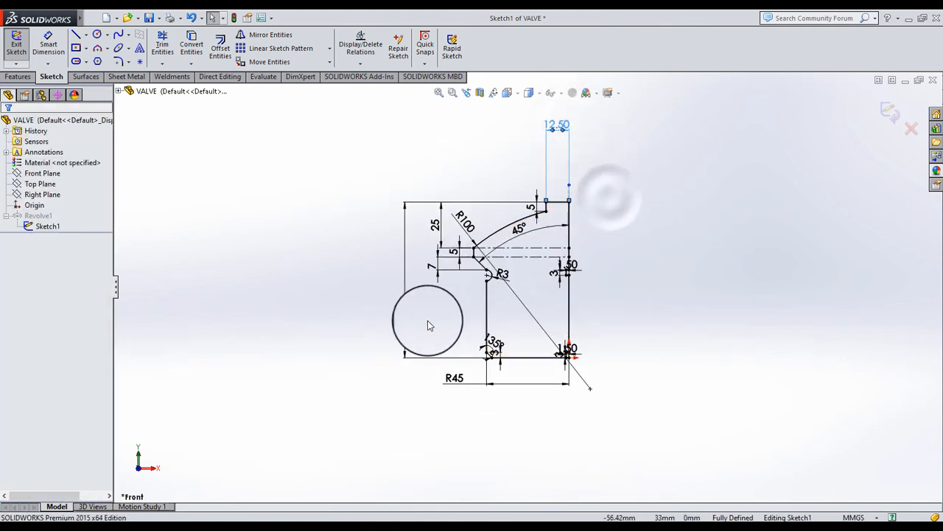
{"action": "left_click_drag", "start_coordinate": [399, 312], "coordinate": [322, 298]}
{"action": "left_click", "coordinate": [487, 384]}
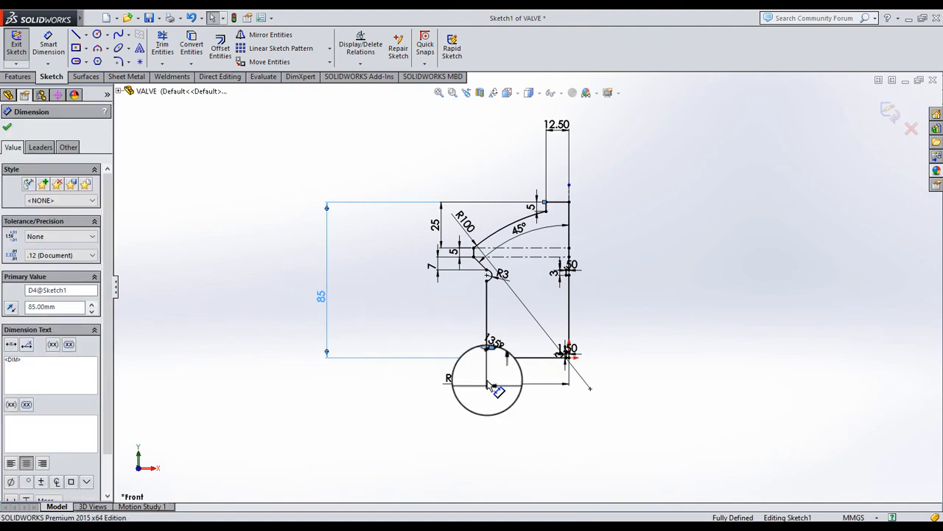
{"action": "left_click_drag", "start_coordinate": [483, 397], "coordinate": [590, 451]}
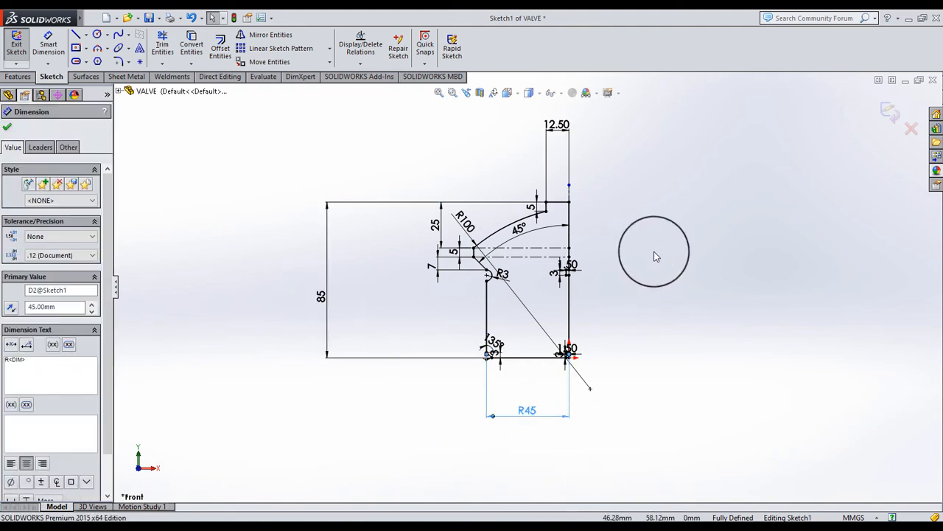
{"action": "left_click", "coordinate": [652, 257]}
Step: Place the R100 dimension inside the valve profile and space the 25, 7 and both 5 mm height dimensions outside its outer edge
{"action": "left_click_drag", "start_coordinate": [464, 220], "coordinate": [542, 297]}
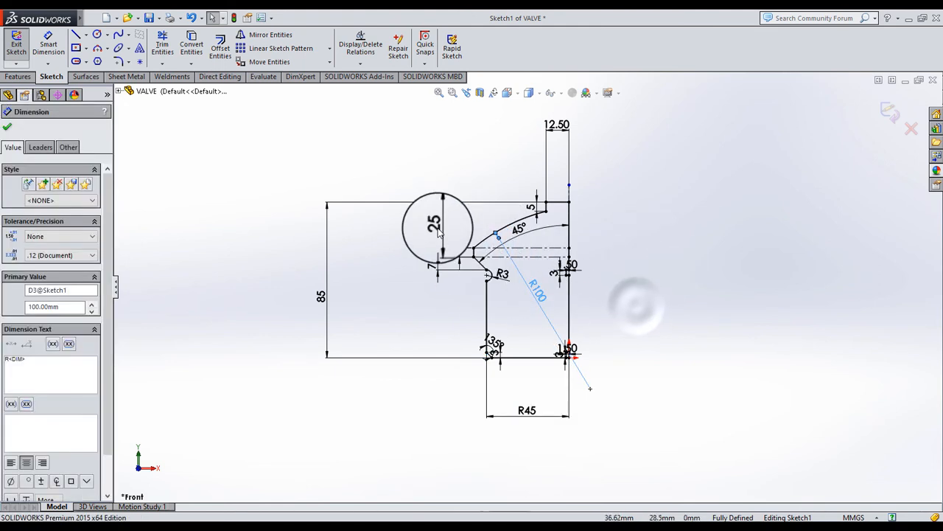
{"action": "left_click_drag", "start_coordinate": [436, 225], "coordinate": [345, 230]}
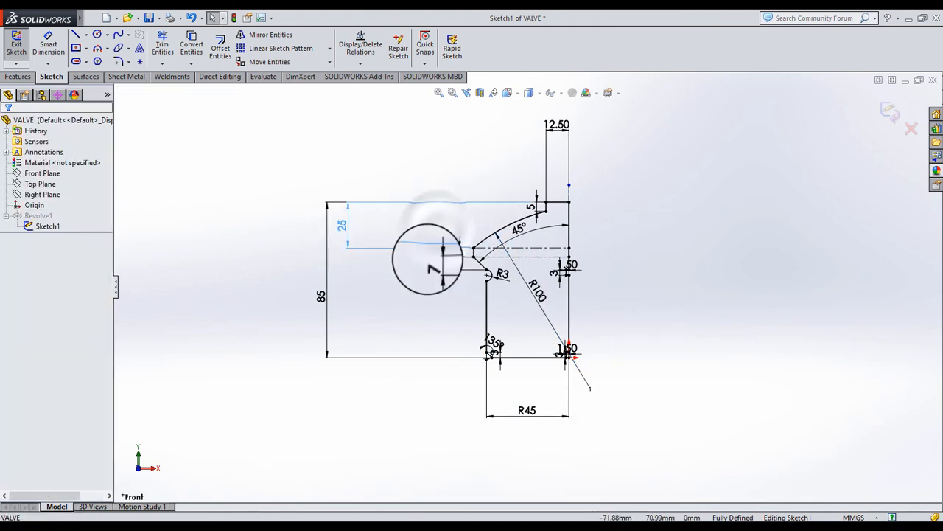
{"action": "left_click", "coordinate": [419, 316]}
{"action": "mouse_move", "coordinate": [431, 266]}
{"action": "left_mouse_down"}
{"action": "mouse_move", "coordinate": [363, 284]}
{"action": "mouse_move", "coordinate": [392, 295]}
{"action": "mouse_move", "coordinate": [515, 241]}
{"action": "mouse_move", "coordinate": [373, 207]}
{"action": "mouse_move", "coordinate": [480, 277]}
{"action": "left_mouse_up"}
Step: Move the groove's R3 dimension and the lower chamfer's 135° and 3 mm dimensions into clear space inside the valve profile
{"action": "left_click", "coordinate": [514, 293]}
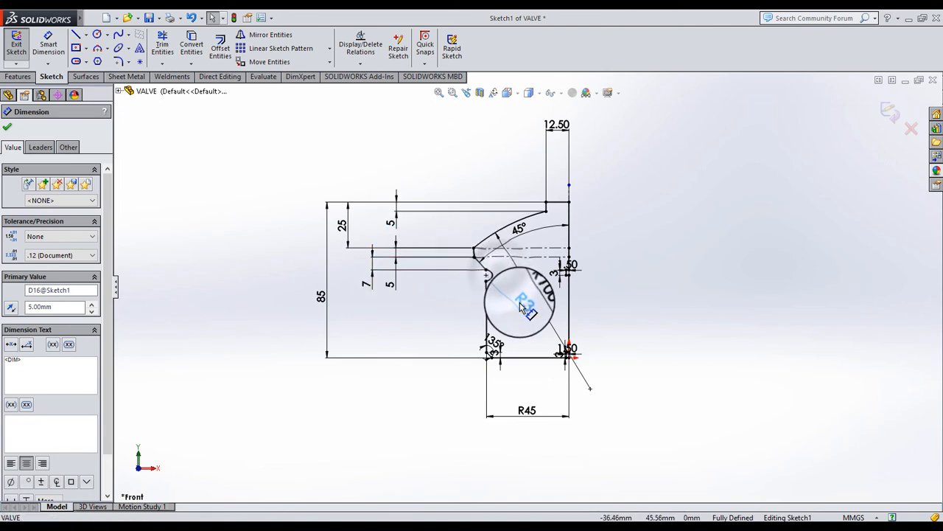
{"action": "left_click", "coordinate": [504, 331]}
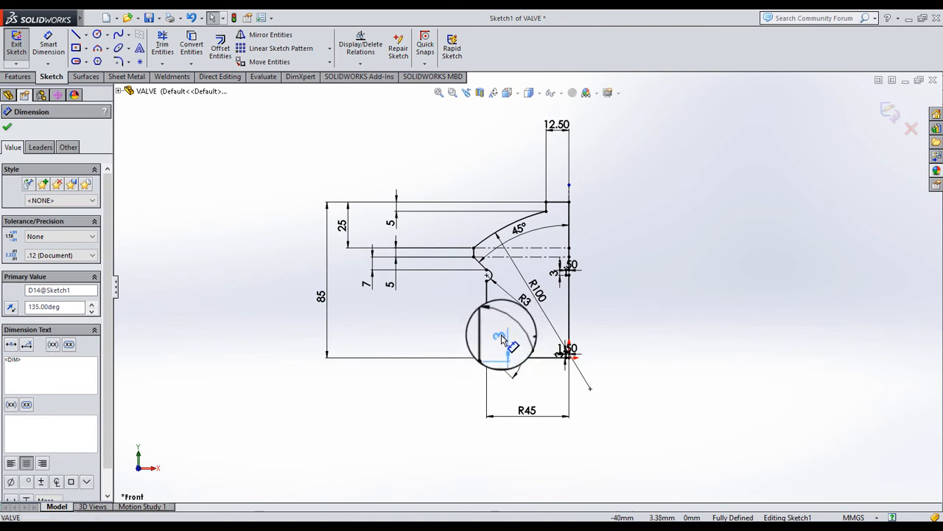
{"action": "left_click", "coordinate": [623, 309]}
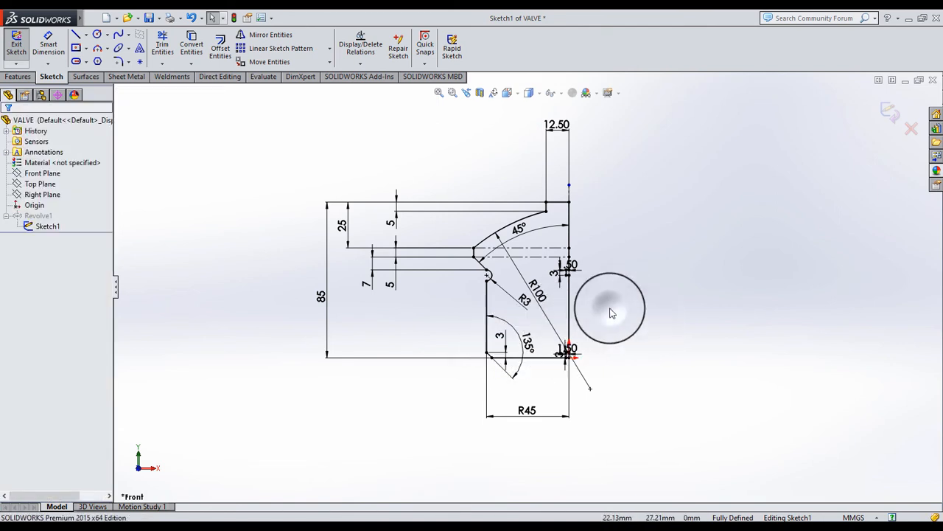
Step: Separate the overlapping 1.50 mm and 3 mm dimensions along the valve's centre axis and exit the sketch
{"action": "scroll", "coordinate": [594, 286], "scroll_direction": "down", "scroll_amount": 2}
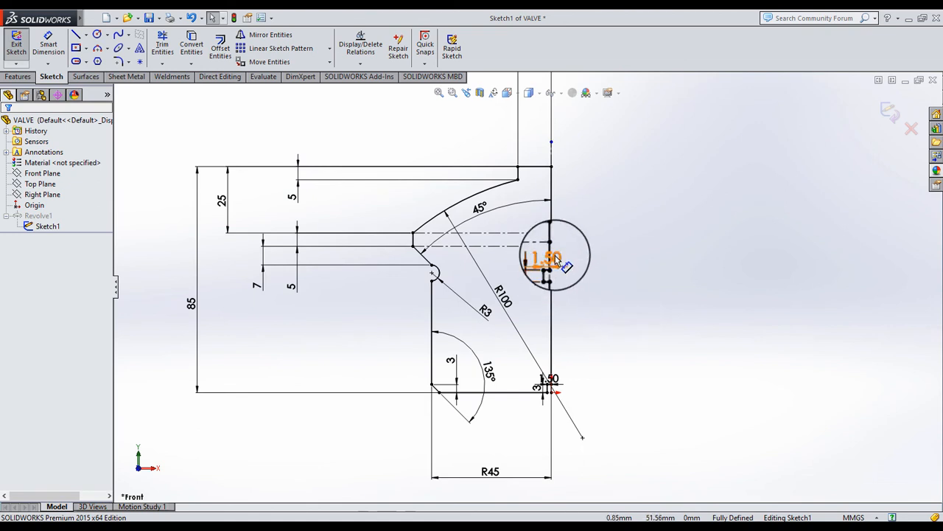
{"action": "left_click_drag", "start_coordinate": [559, 258], "coordinate": [603, 215]}
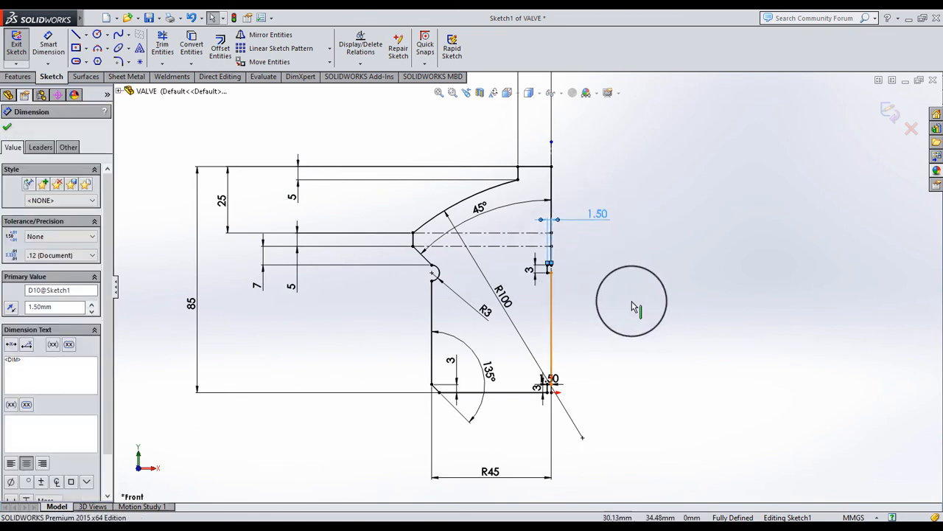
{"action": "left_click", "coordinate": [631, 302]}
{"action": "left_click_drag", "start_coordinate": [554, 374], "coordinate": [575, 324]}
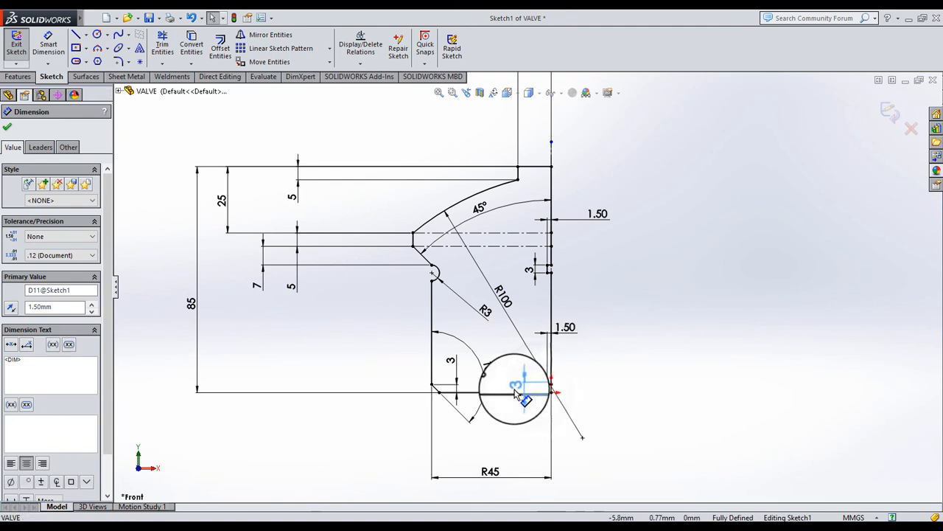
{"action": "left_click", "coordinate": [652, 324]}
{"action": "scroll", "coordinate": [529, 286], "scroll_direction": "up", "scroll_amount": 1}
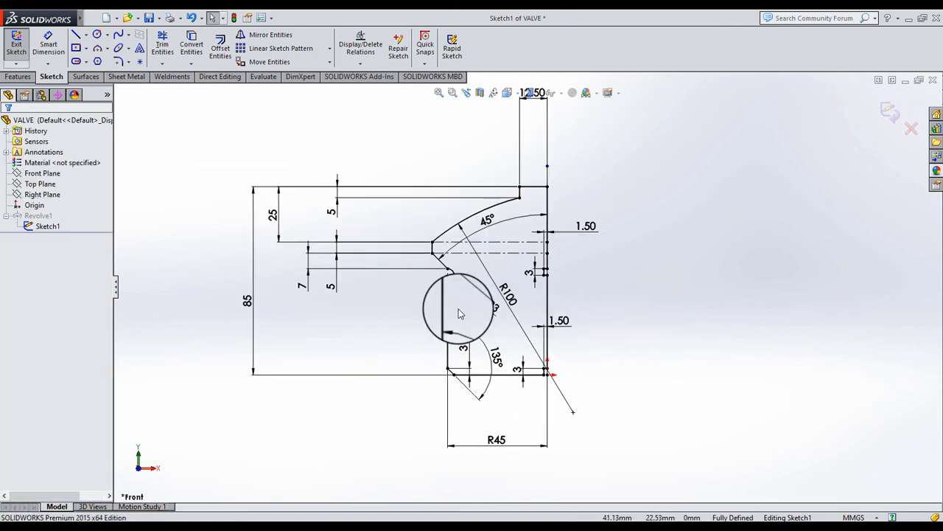
{"action": "left_click", "coordinate": [890, 119]}
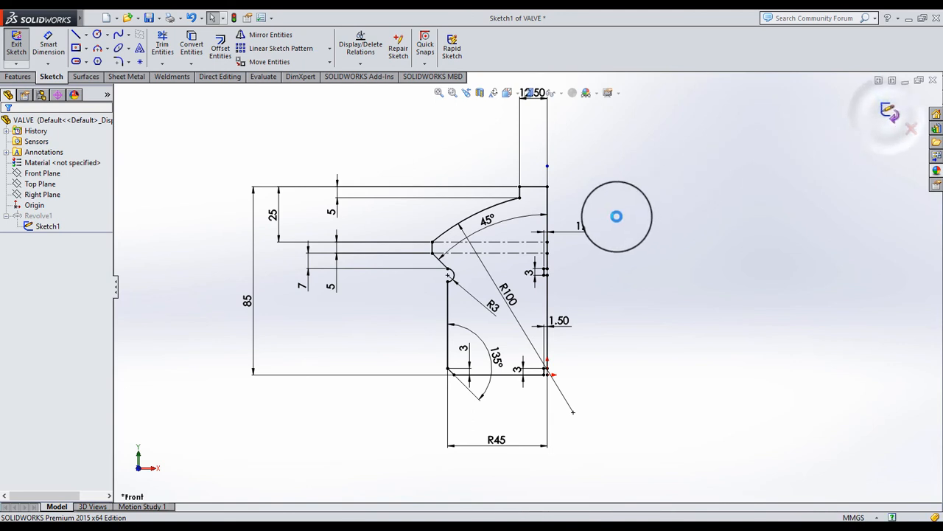
Step: Check the axis of revolution and angle of the valve's Revolve1 and close its settings without changes
{"action": "left_click", "coordinate": [37, 216]}
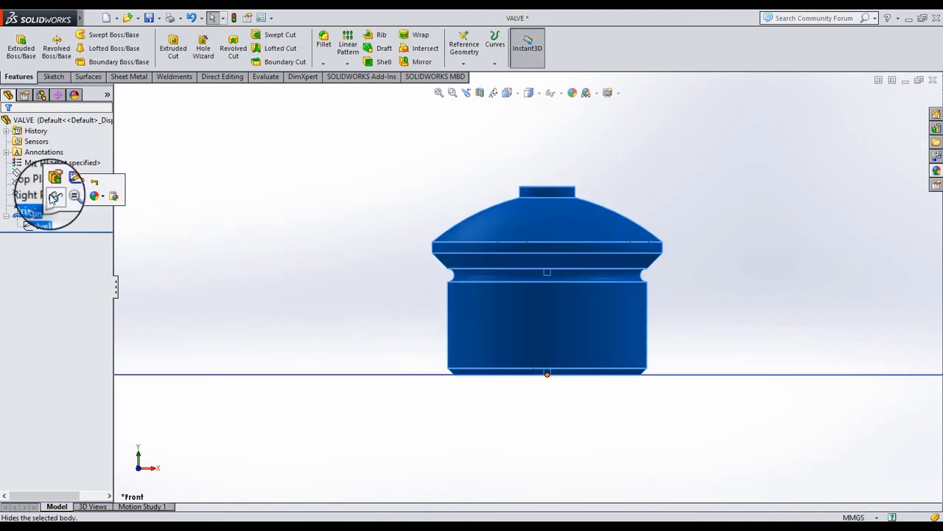
{"action": "left_click", "coordinate": [64, 186]}
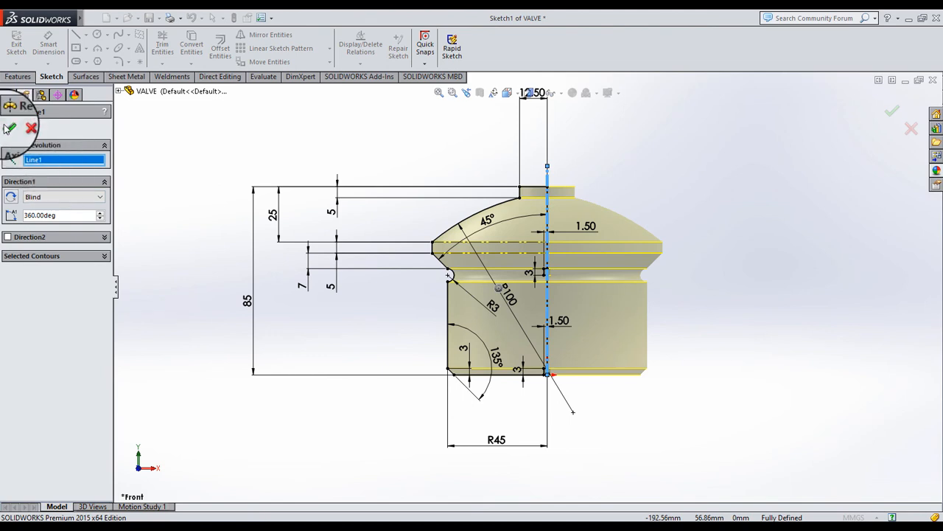
{"action": "key", "text": "Return"}
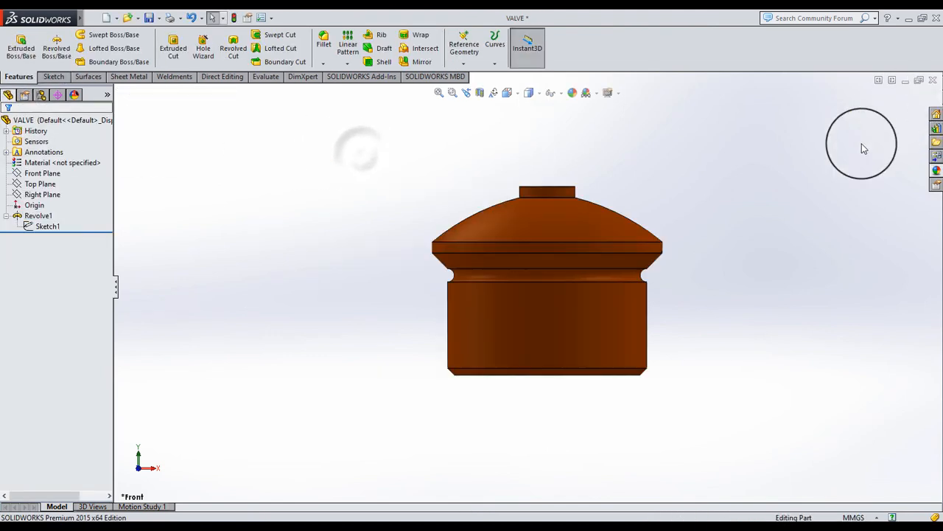
Step: Close the VALVE part with its changes saved and return to the assembly
{"action": "mouse_move", "coordinate": [604, 280]}
{"action": "middle_mouse_down"}
{"action": "mouse_move", "coordinate": [659, 336]}
{"action": "mouse_move", "coordinate": [613, 295]}
{"action": "middle_mouse_up"}
{"action": "scroll", "coordinate": [613, 295], "scroll_direction": "down", "scroll_amount": 3}
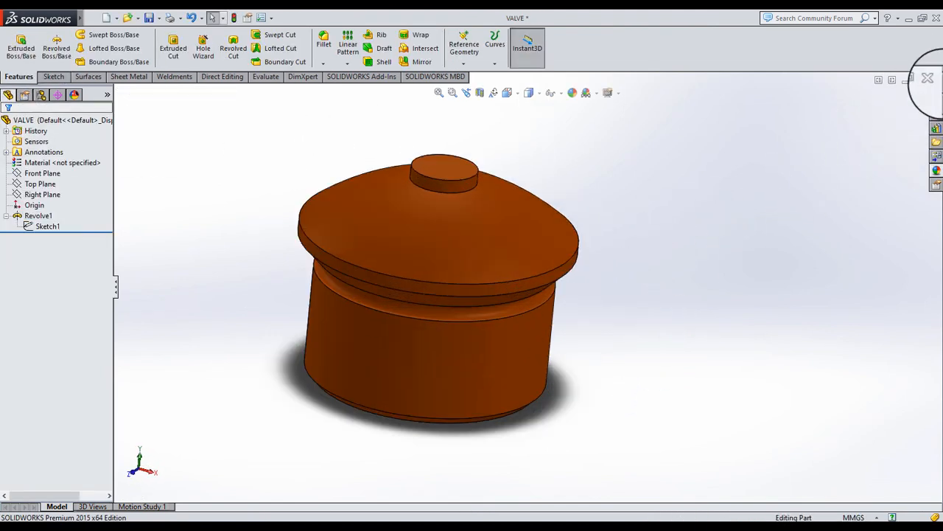
{"action": "left_click", "coordinate": [932, 79]}
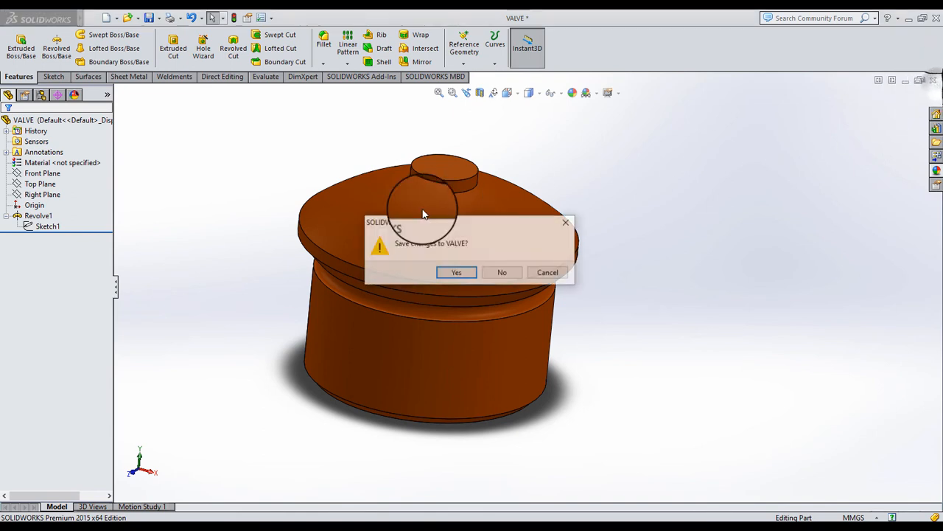
{"action": "left_click", "coordinate": [455, 274]}
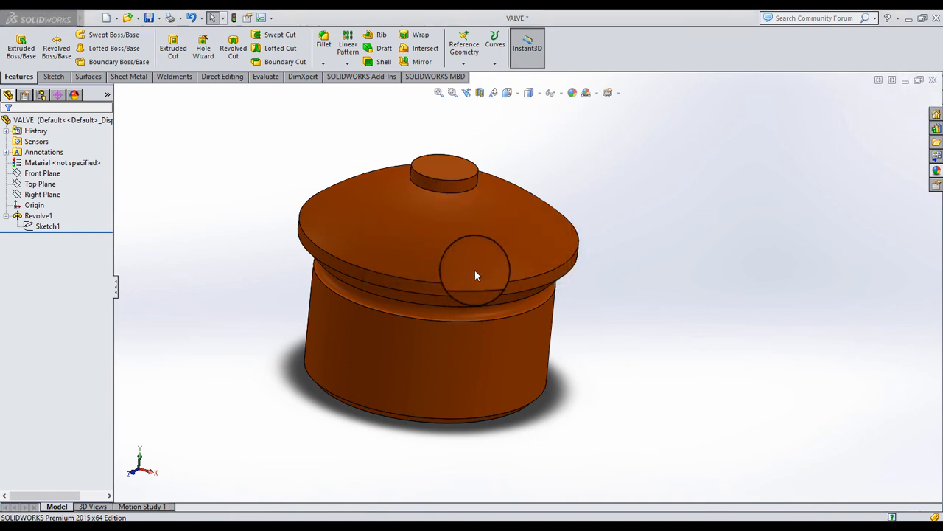
{"action": "left_click", "coordinate": [96, 64]}
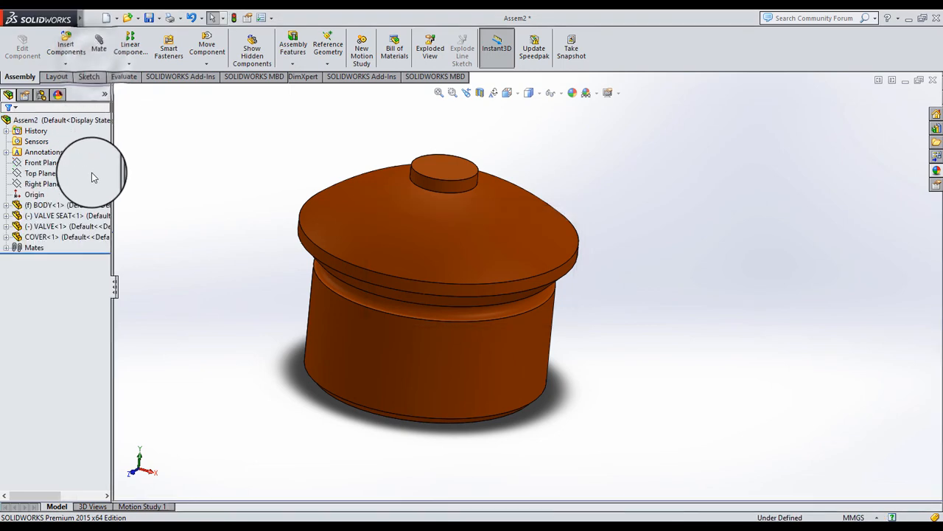
Step: Open the COVER component from the assembly in its own window
{"action": "left_click", "coordinate": [36, 237]}
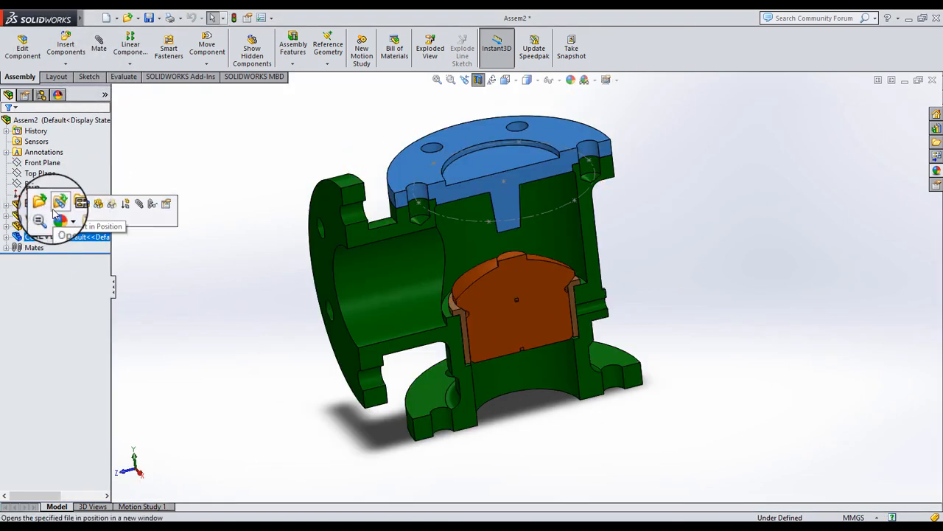
{"action": "left_click", "coordinate": [45, 209]}
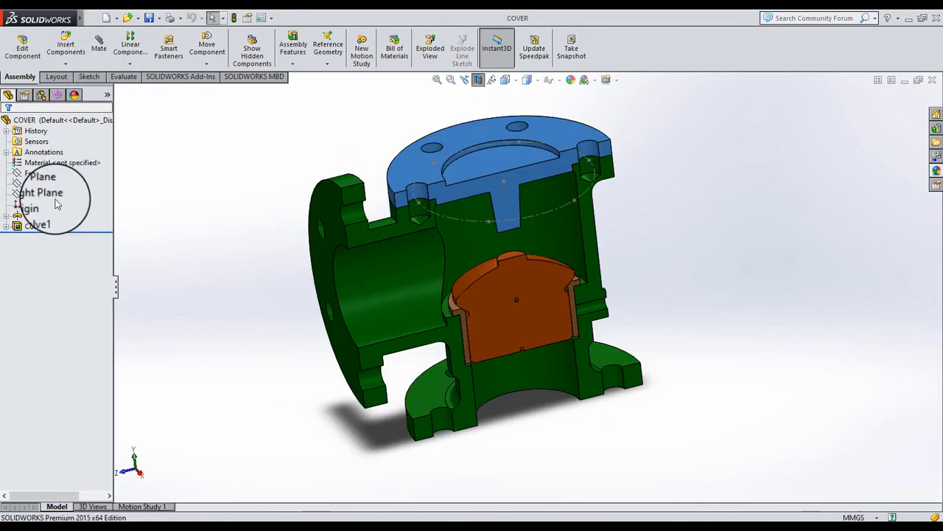
{"action": "middle_click_drag", "start_coordinate": [544, 300], "coordinate": [560, 346]}
Step: Open the COVER's Sketch1 under Revolve1 for editing and view it from the front
{"action": "left_click", "coordinate": [6, 216]}
{"action": "left_click", "coordinate": [46, 226]}
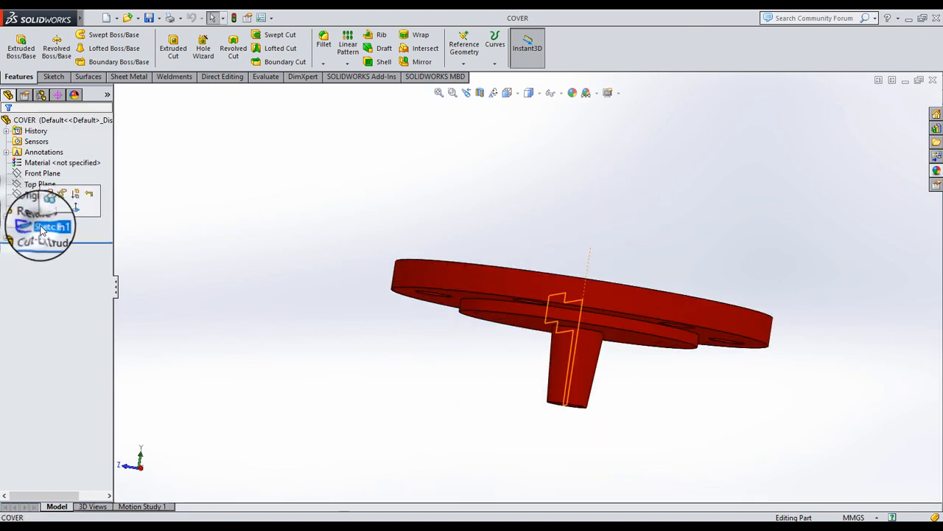
{"action": "left_click", "coordinate": [51, 196]}
{"action": "left_click", "coordinate": [507, 93]}
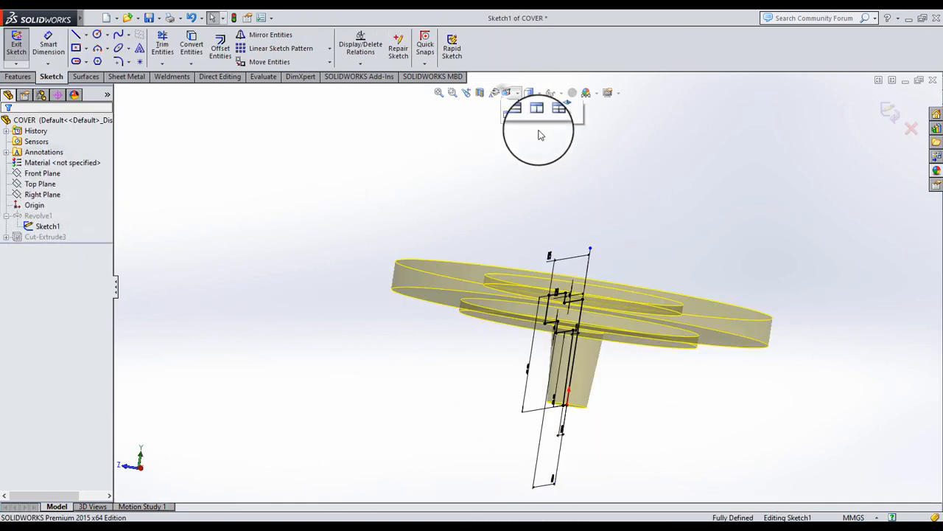
{"action": "left_click", "coordinate": [564, 159]}
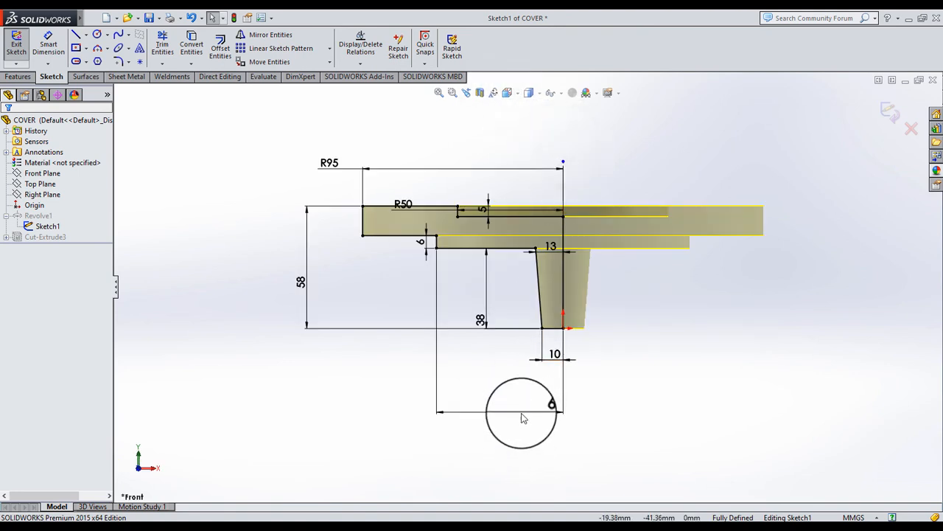
Step: Centre the 60, R95 and R50 dimensions on their extents outside the cover profile and move the 5 and 13 mm dimensions beyond the axis
{"action": "left_click", "coordinate": [510, 403]}
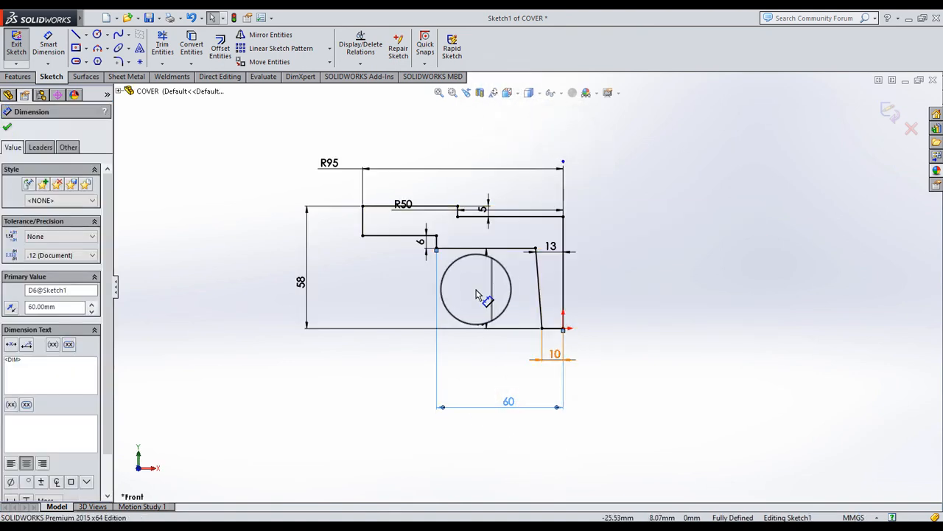
{"action": "left_click_drag", "start_coordinate": [330, 169], "coordinate": [467, 130]}
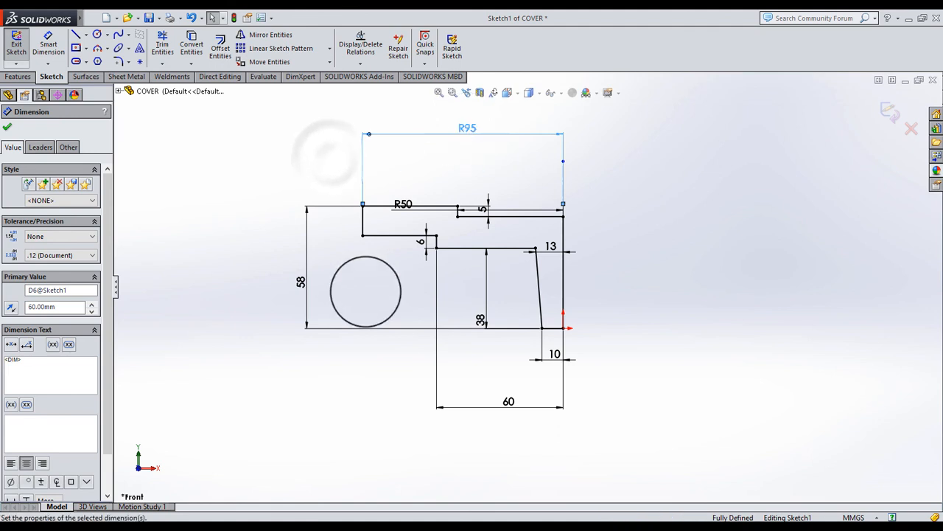
{"action": "left_click_drag", "start_coordinate": [410, 206], "coordinate": [507, 159]}
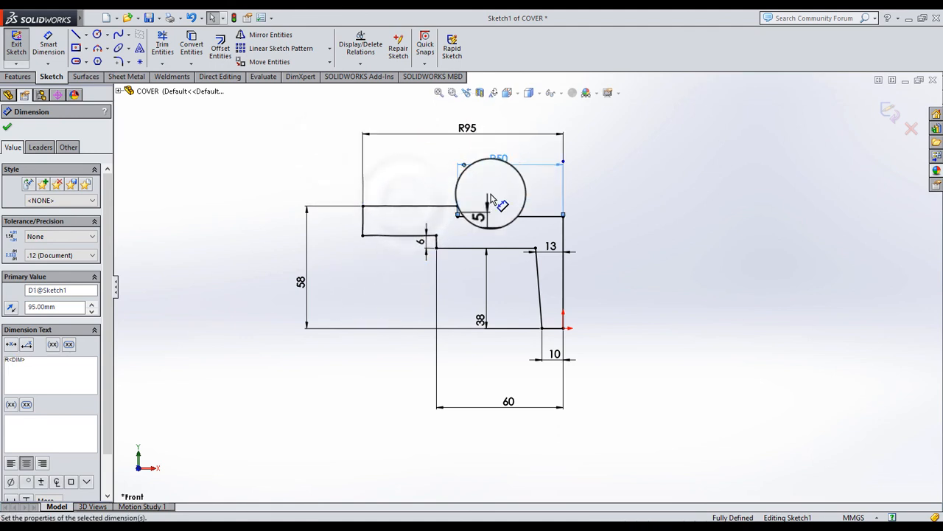
{"action": "mouse_move", "coordinate": [480, 213]}
{"action": "left_mouse_down"}
{"action": "mouse_move", "coordinate": [624, 201]}
{"action": "mouse_move", "coordinate": [621, 189]}
{"action": "left_mouse_up"}
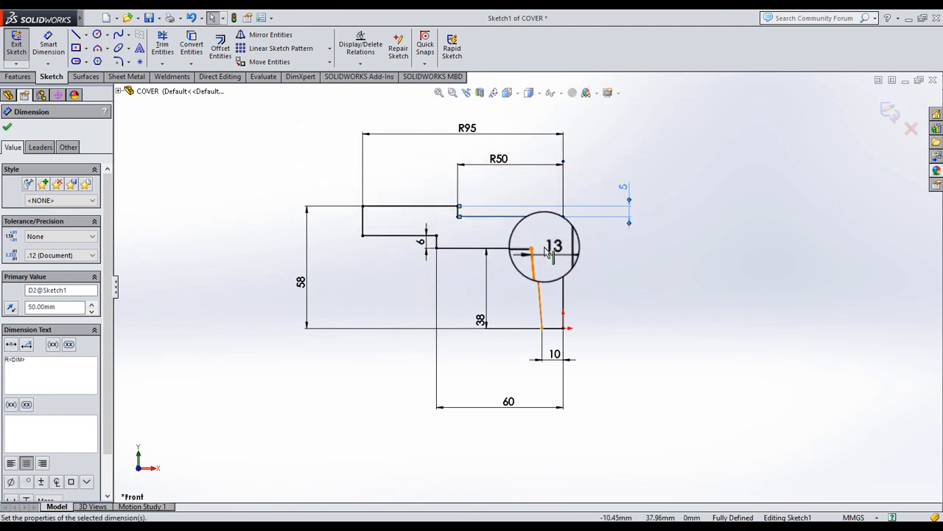
{"action": "left_click_drag", "start_coordinate": [550, 237], "coordinate": [589, 237]}
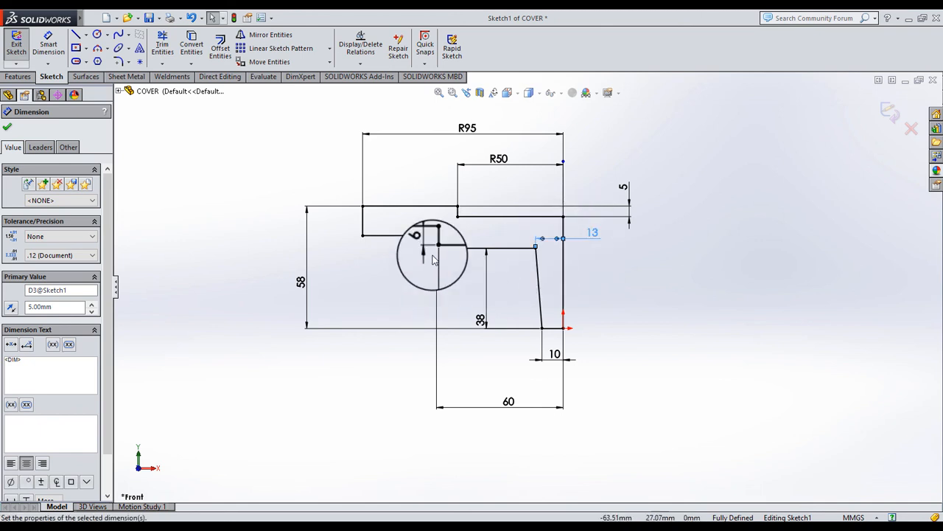
Step: Line up the 6, 38 and 58 mm height dimensions beside the cover profile's outer edge and finish the sketch
{"action": "left_click_drag", "start_coordinate": [341, 263], "coordinate": [339, 268]}
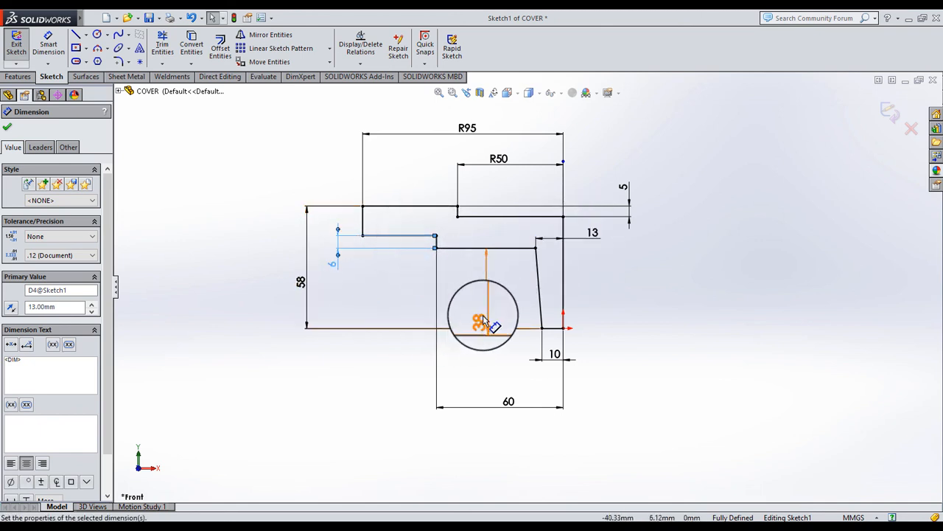
{"action": "mouse_move", "coordinate": [481, 321]}
{"action": "left_mouse_down"}
{"action": "mouse_move", "coordinate": [484, 295]}
{"action": "mouse_move", "coordinate": [358, 306]}
{"action": "mouse_move", "coordinate": [313, 288]}
{"action": "mouse_move", "coordinate": [289, 293]}
{"action": "mouse_move", "coordinate": [315, 285]}
{"action": "left_mouse_up"}
{"action": "left_click", "coordinate": [664, 362]}
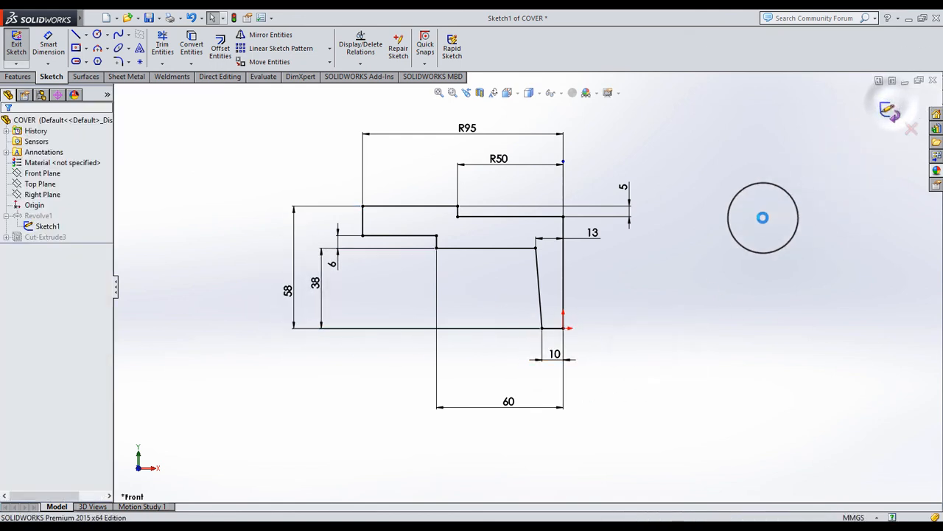
Step: Open the COVER's Sketch2 under Cut-Extrude3 for editing and view it from the top
{"action": "mouse_move", "coordinate": [508, 247]}
{"action": "middle_mouse_down"}
{"action": "mouse_move", "coordinate": [501, 371]}
{"action": "mouse_move", "coordinate": [516, 401]}
{"action": "middle_mouse_up"}
{"action": "scroll", "coordinate": [519, 376], "scroll_direction": "up", "scroll_amount": 1}
{"action": "left_click", "coordinate": [5, 236]}
{"action": "left_click", "coordinate": [47, 250]}
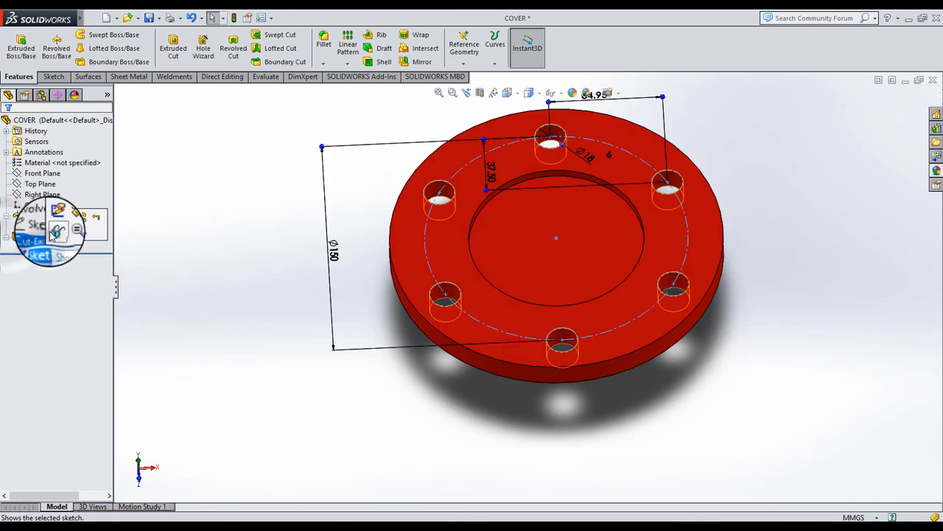
{"action": "left_click", "coordinate": [57, 220]}
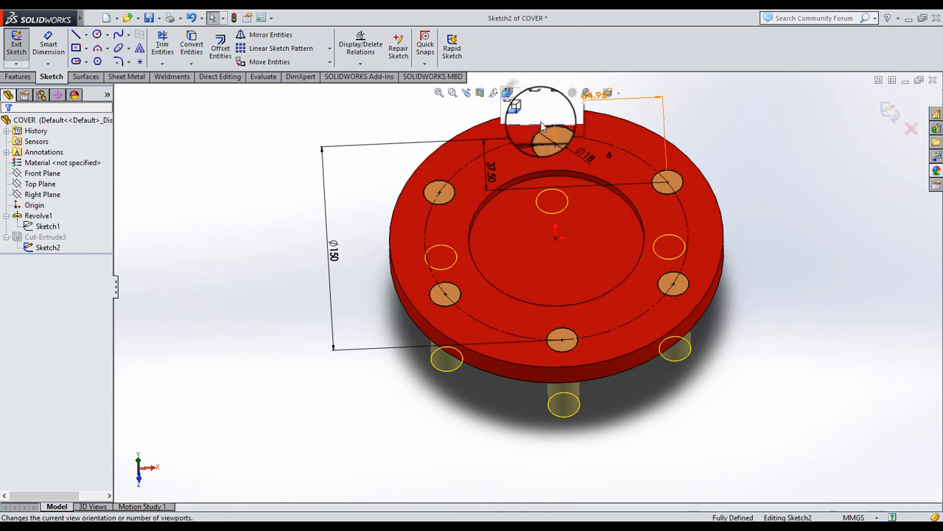
{"action": "left_click", "coordinate": [531, 93]}
{"action": "left_click", "coordinate": [558, 141]}
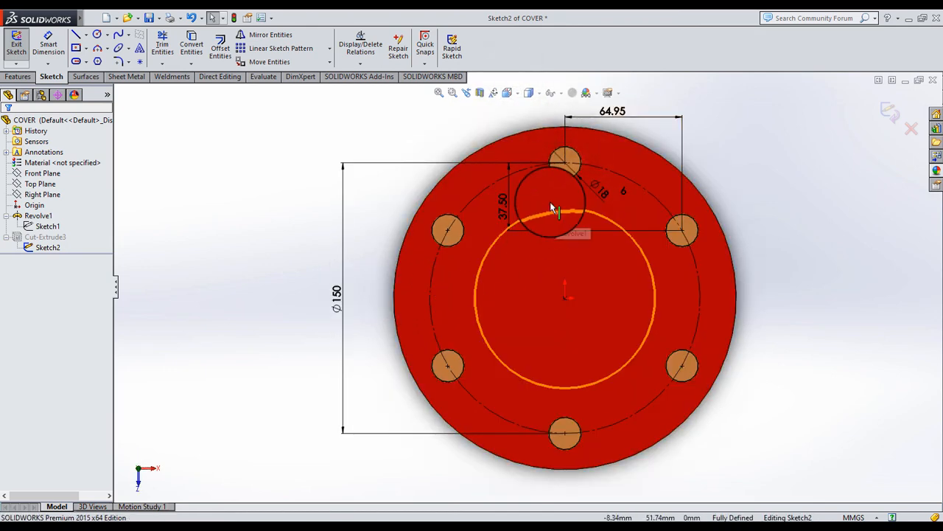
Step: Examine the bolt-hole sketch's diameter and spacing dimensions, then exit the sketch to inspect the finished cover
{"action": "left_click", "coordinate": [623, 191]}
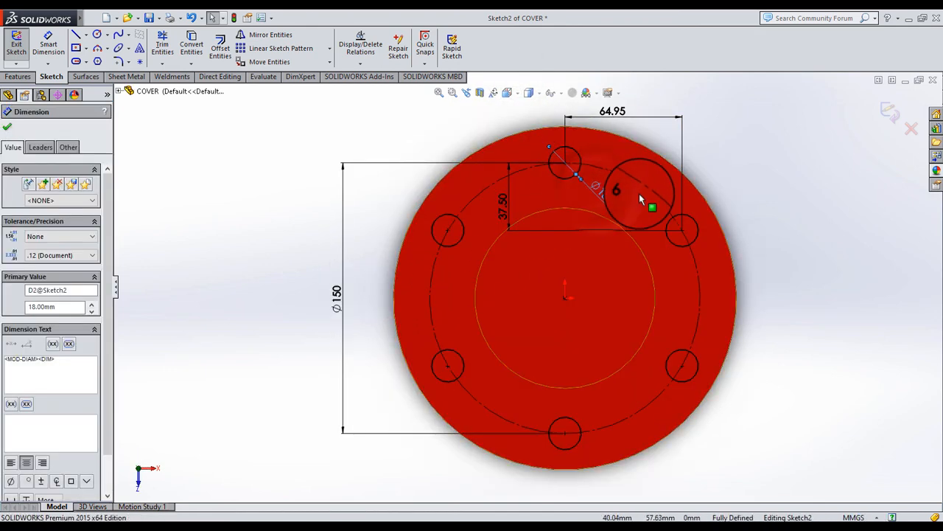
{"action": "left_click", "coordinate": [609, 116]}
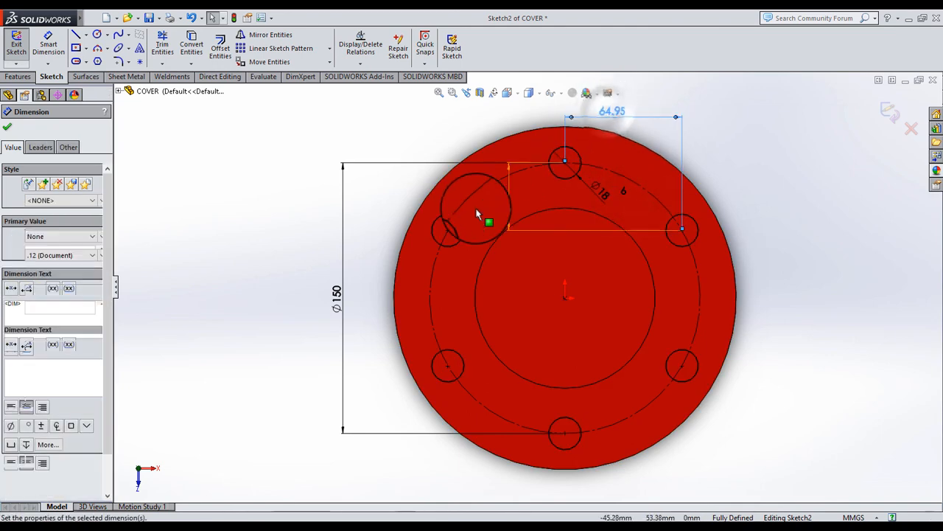
{"action": "left_click", "coordinate": [890, 111]}
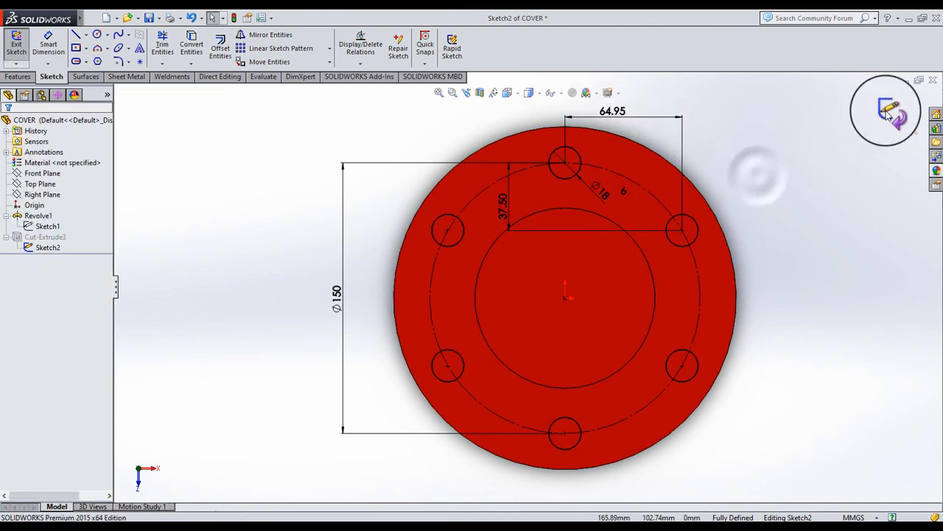
{"action": "middle_click_drag", "start_coordinate": [639, 342], "coordinate": [590, 273]}
{"action": "scroll", "coordinate": [607, 270], "scroll_direction": "down", "scroll_amount": 4}
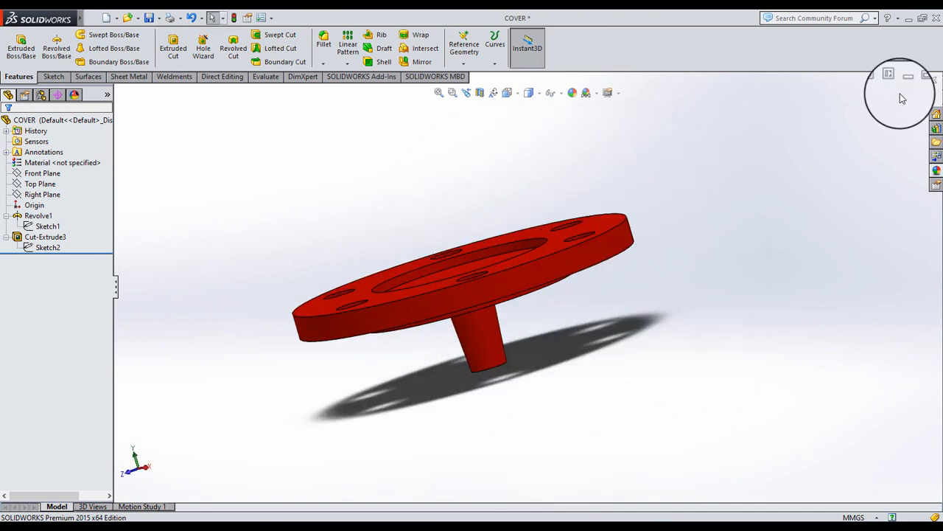
Step: Return to the Assem2 assembly, rebuilding it with the changed models, and show the sectioned valve in isometric view
{"action": "left_click", "coordinate": [449, 270]}
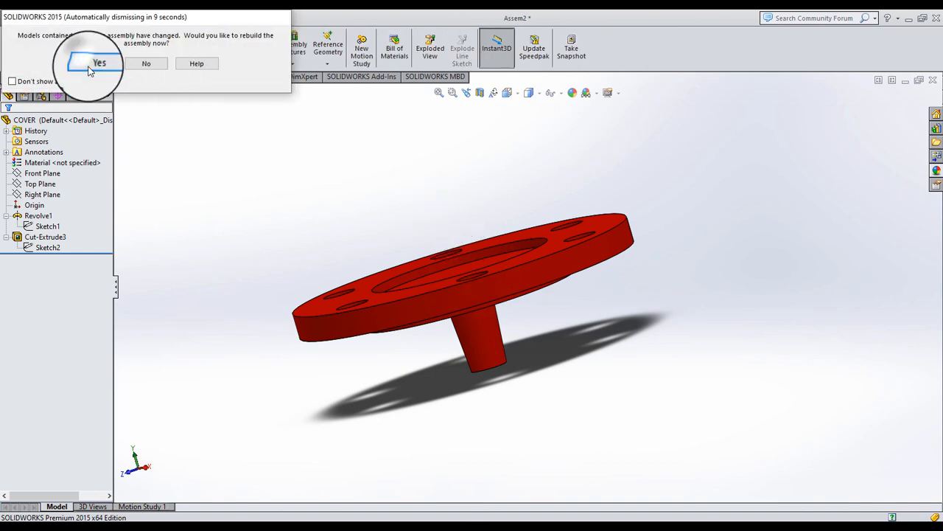
{"action": "left_click", "coordinate": [92, 63]}
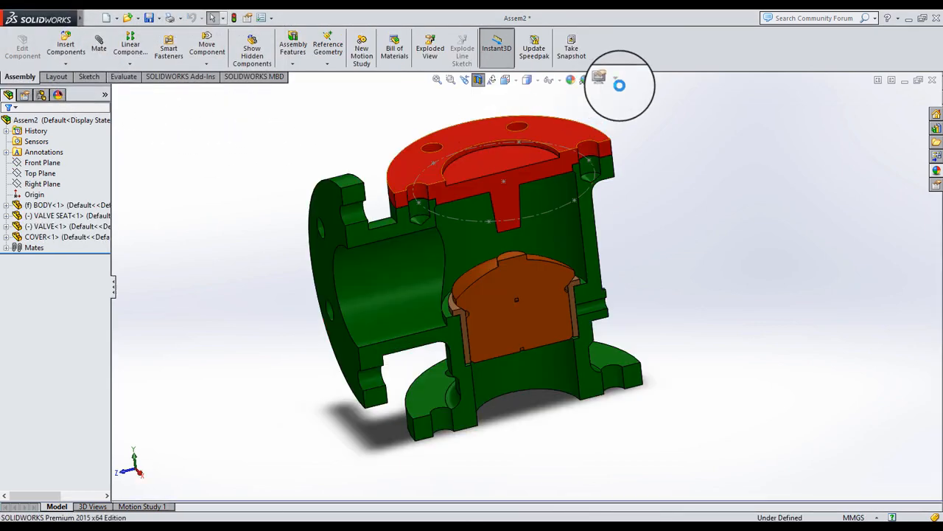
{"action": "left_click", "coordinate": [505, 80]}
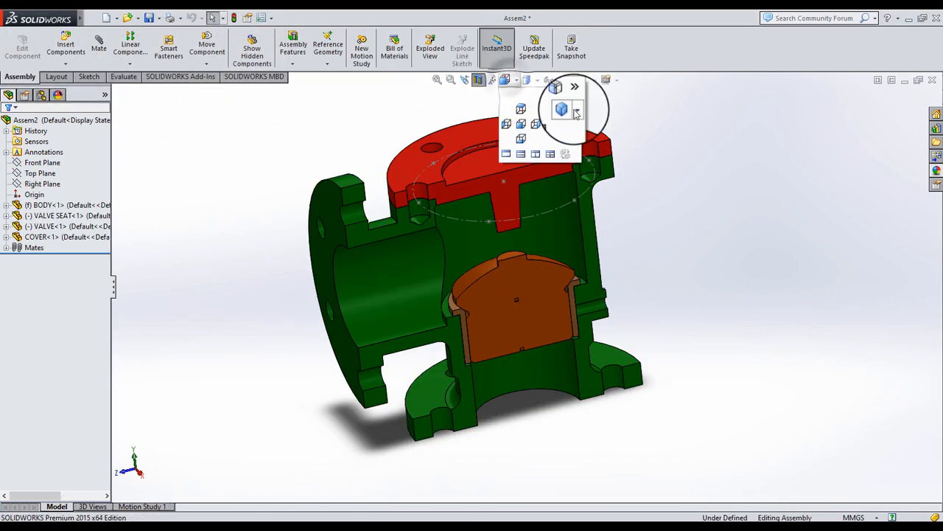
{"action": "left_click", "coordinate": [582, 124]}
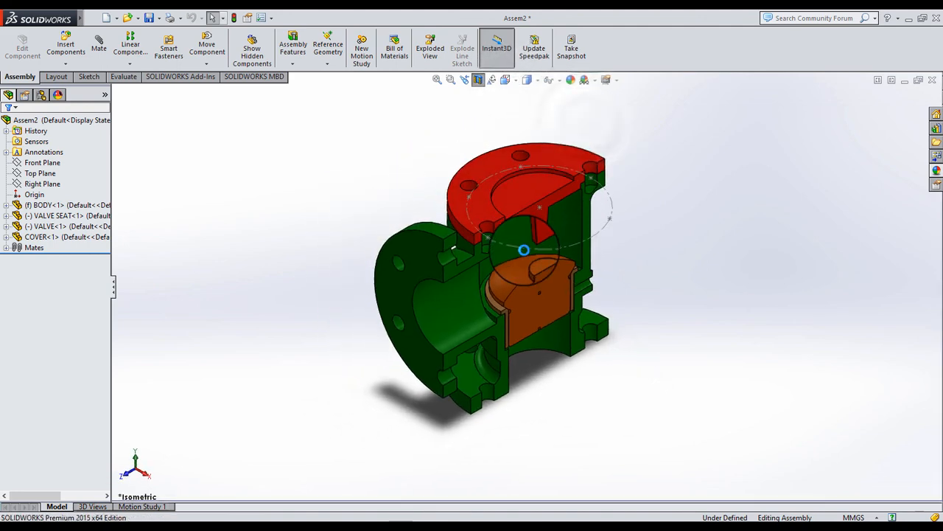
{"action": "scroll", "coordinate": [512, 352], "scroll_direction": "up", "scroll_amount": 2}
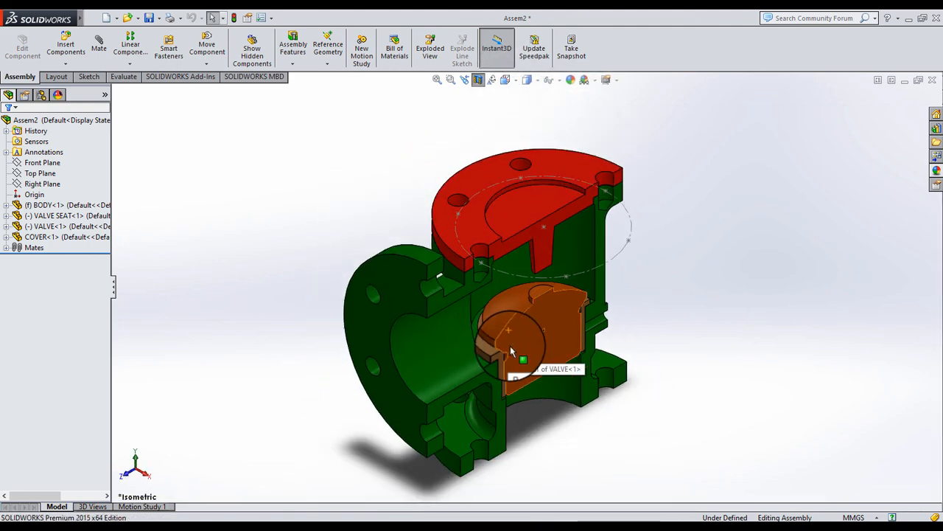
{"action": "scroll", "coordinate": [525, 364], "scroll_direction": "down", "scroll_amount": 1}
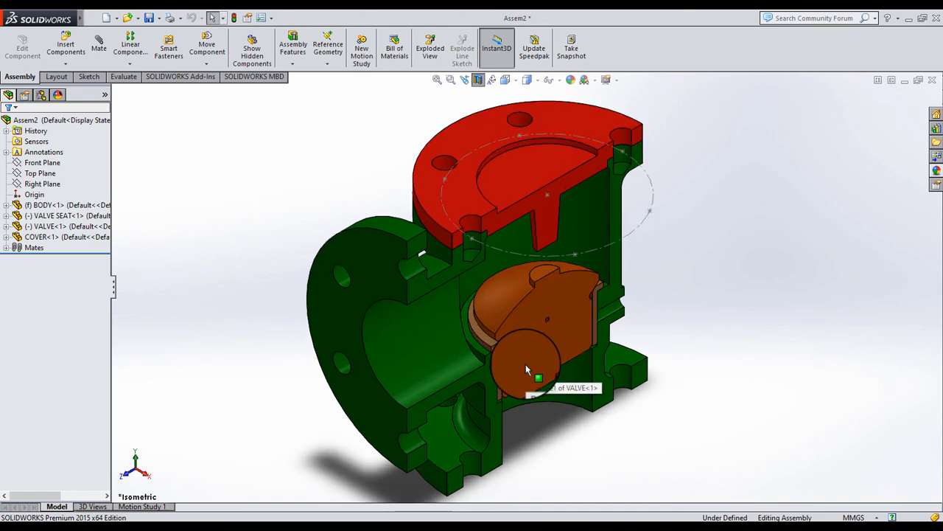
{"action": "middle_click_drag", "start_coordinate": [526, 364], "coordinate": [516, 352], "text": "ctrl"}
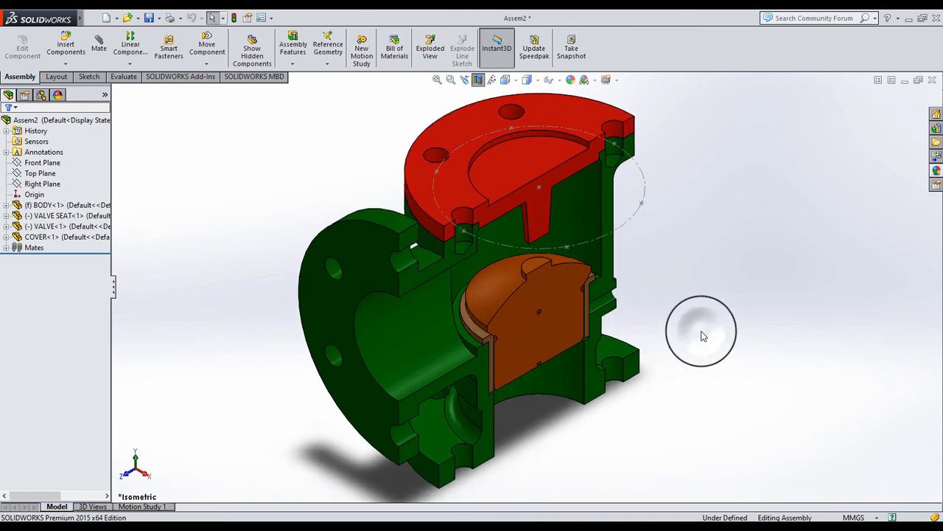